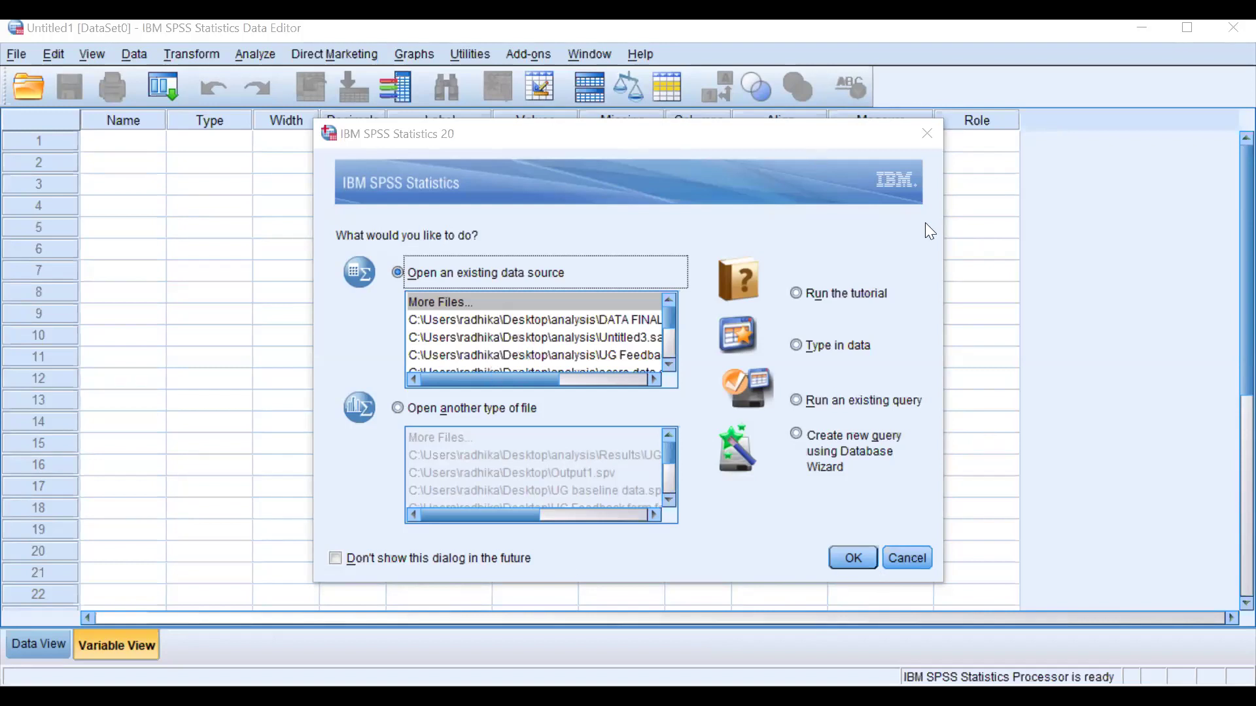
Dismiss the startup dialog and display the variable definition grid of the empty dataset.
left_click(928, 134)
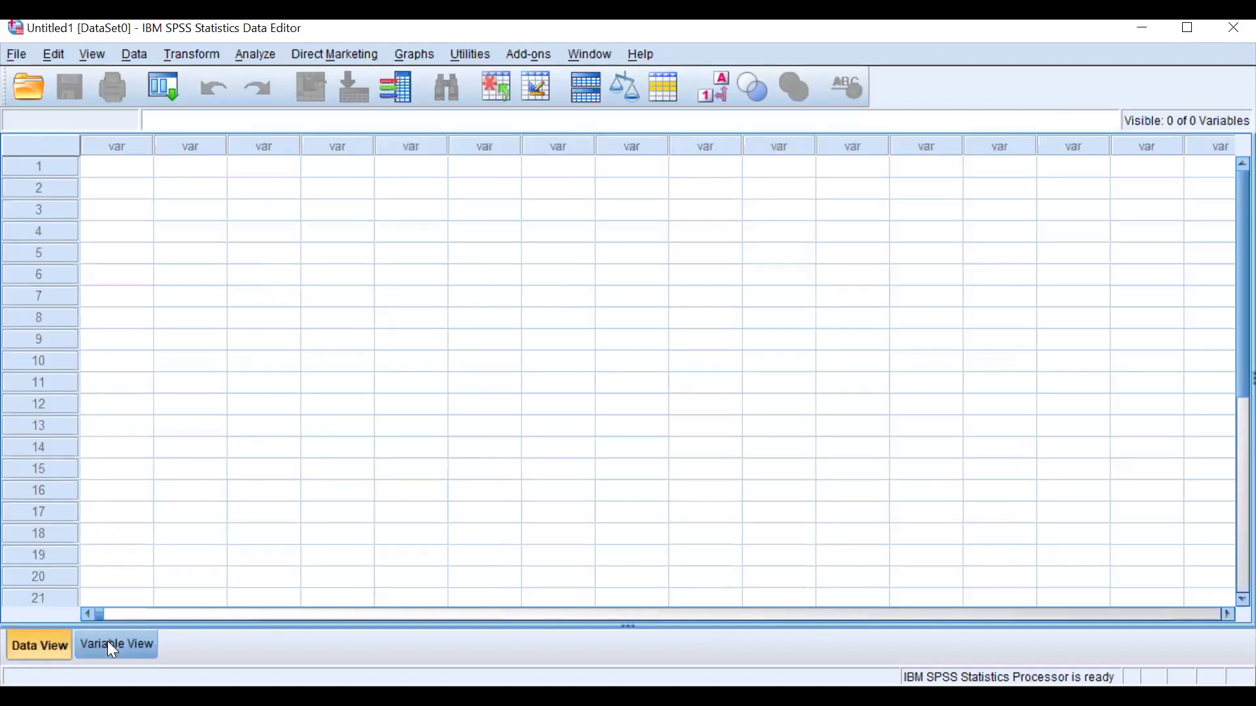
left_click(107, 642)
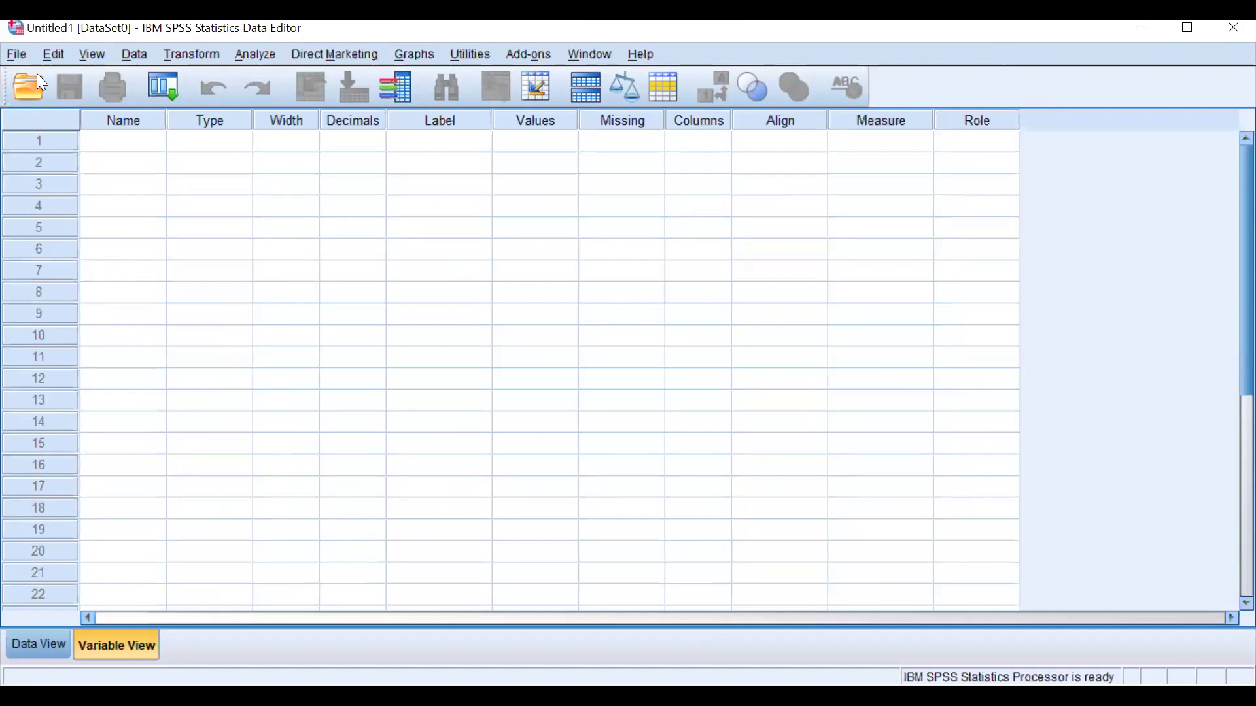
left_click(17, 56)
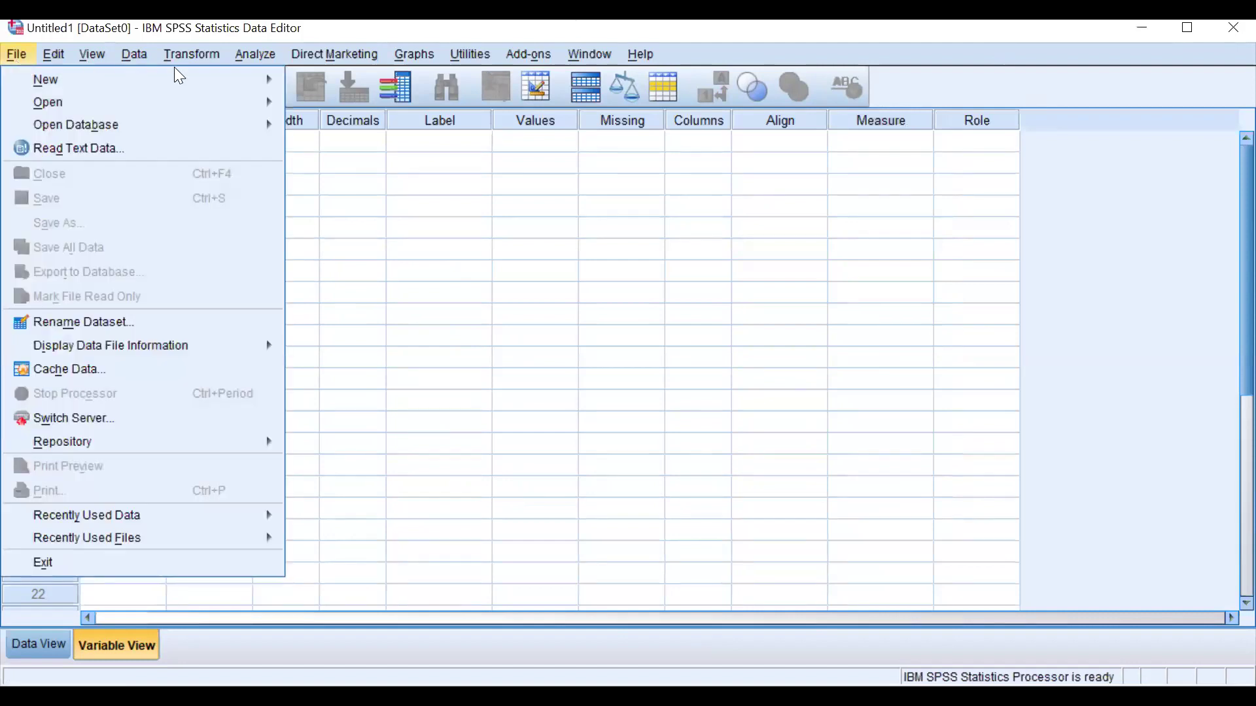
left_click(92, 54)
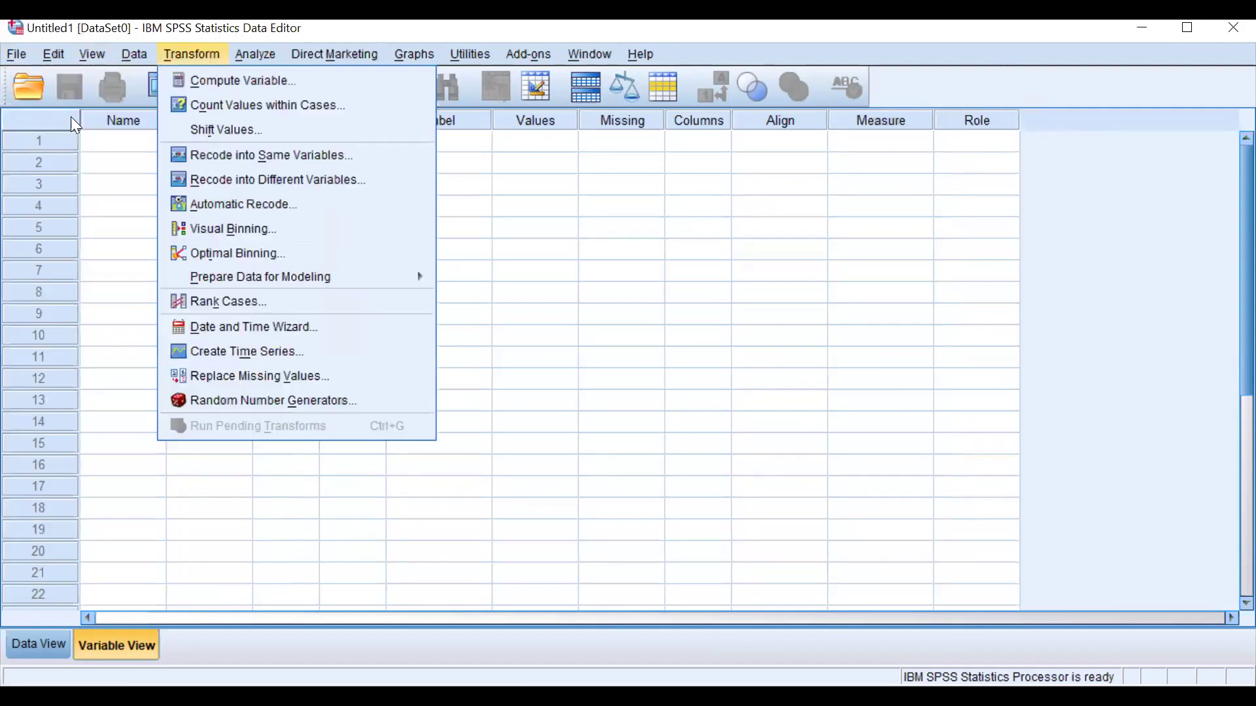
mouse_move(335, 54)
key("Left")
key("Down")
key("Right")
key("Escape")
key("Escape")
key("Escape")
Compare the empty Data View and Variable View grids, examining the Name, Type, Width and Decimals attribute columns.
left_click(123, 142)
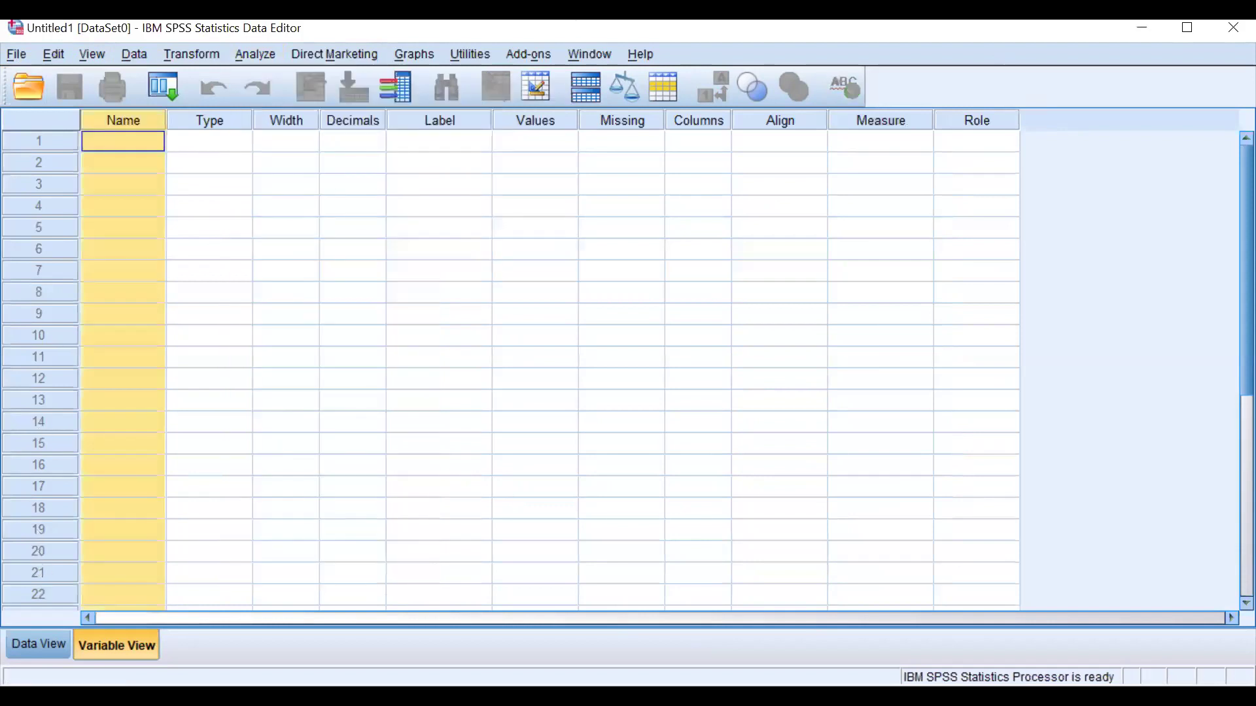
left_click(29, 645)
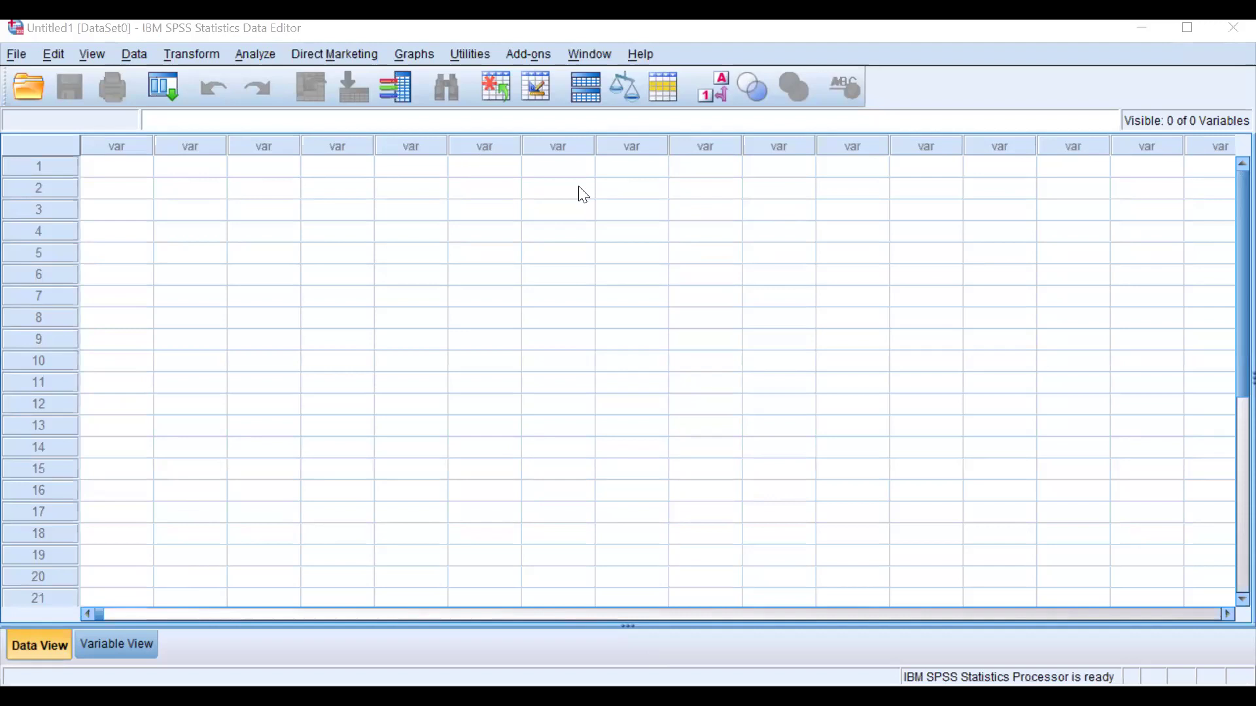
left_click(120, 633)
left_click(321, 386)
left_click(157, 643)
left_click(48, 640)
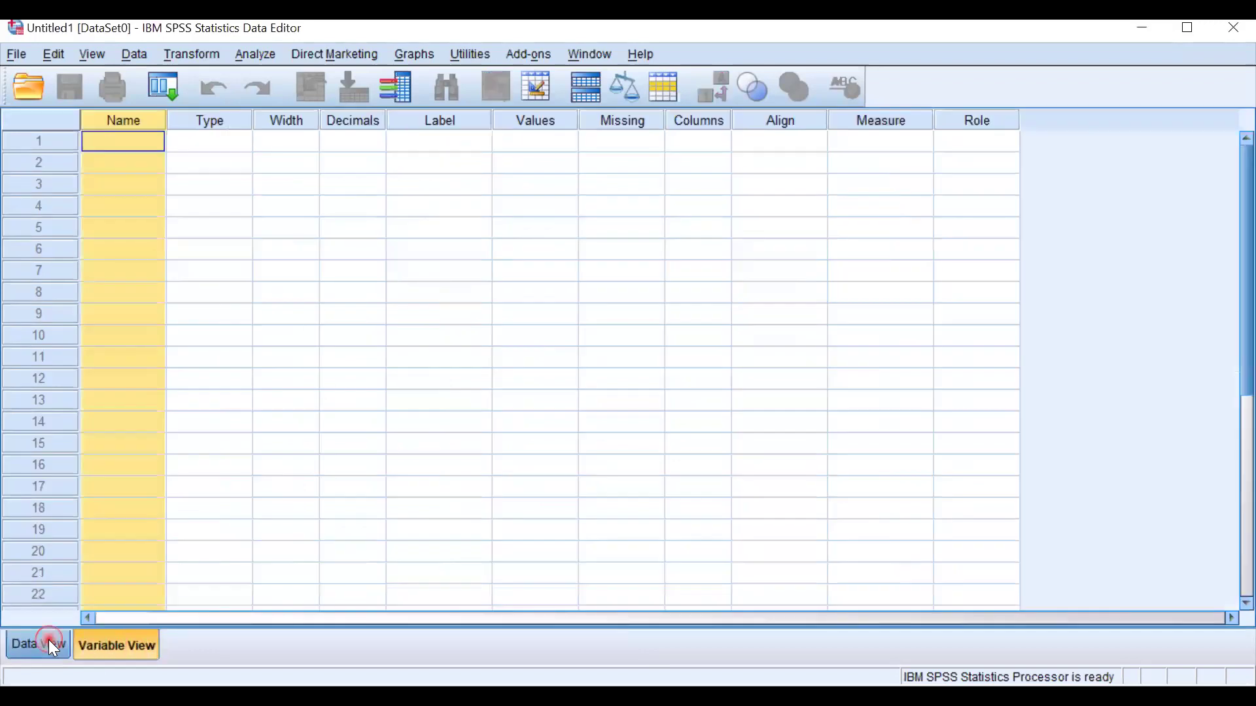
left_click(109, 641)
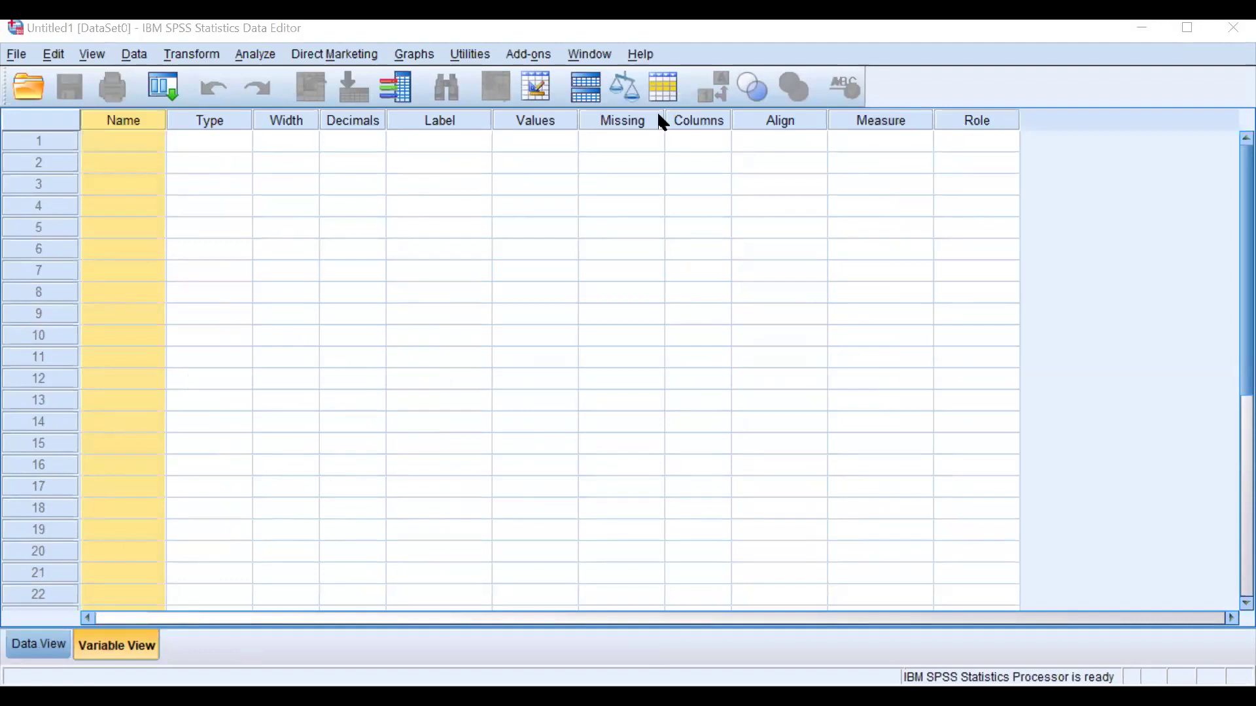
left_click(241, 114)
left_click(295, 117)
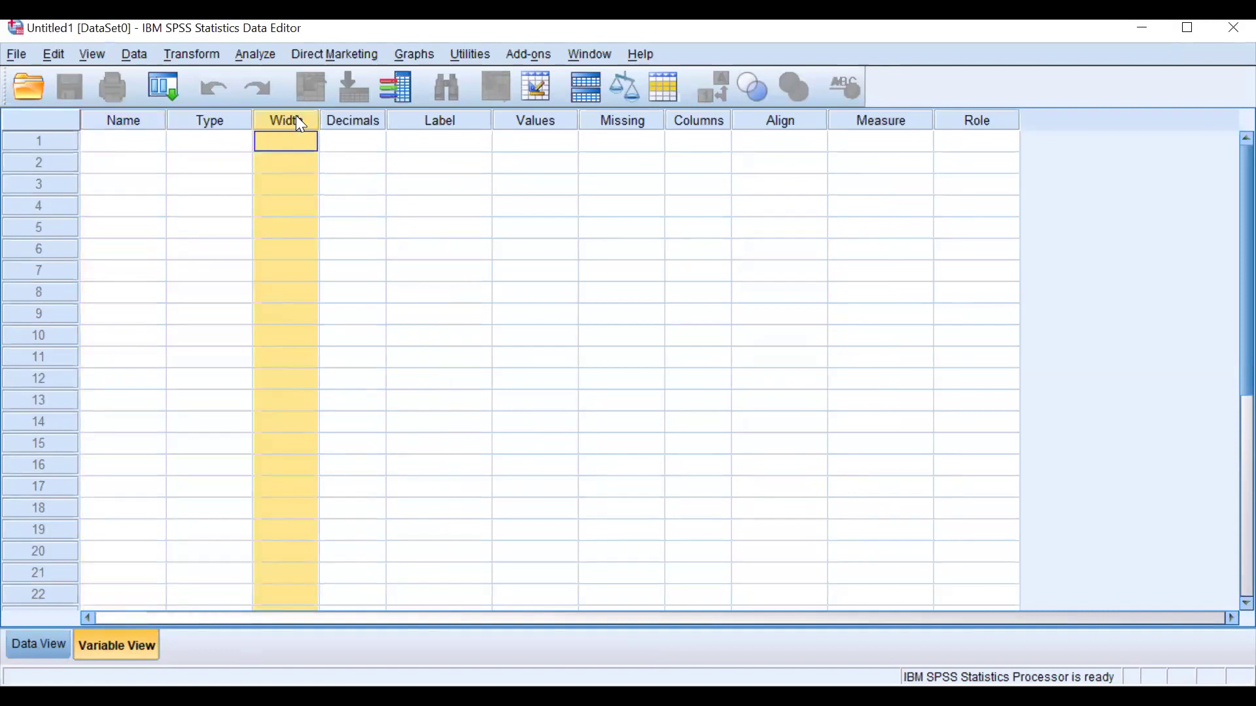
left_click(351, 110)
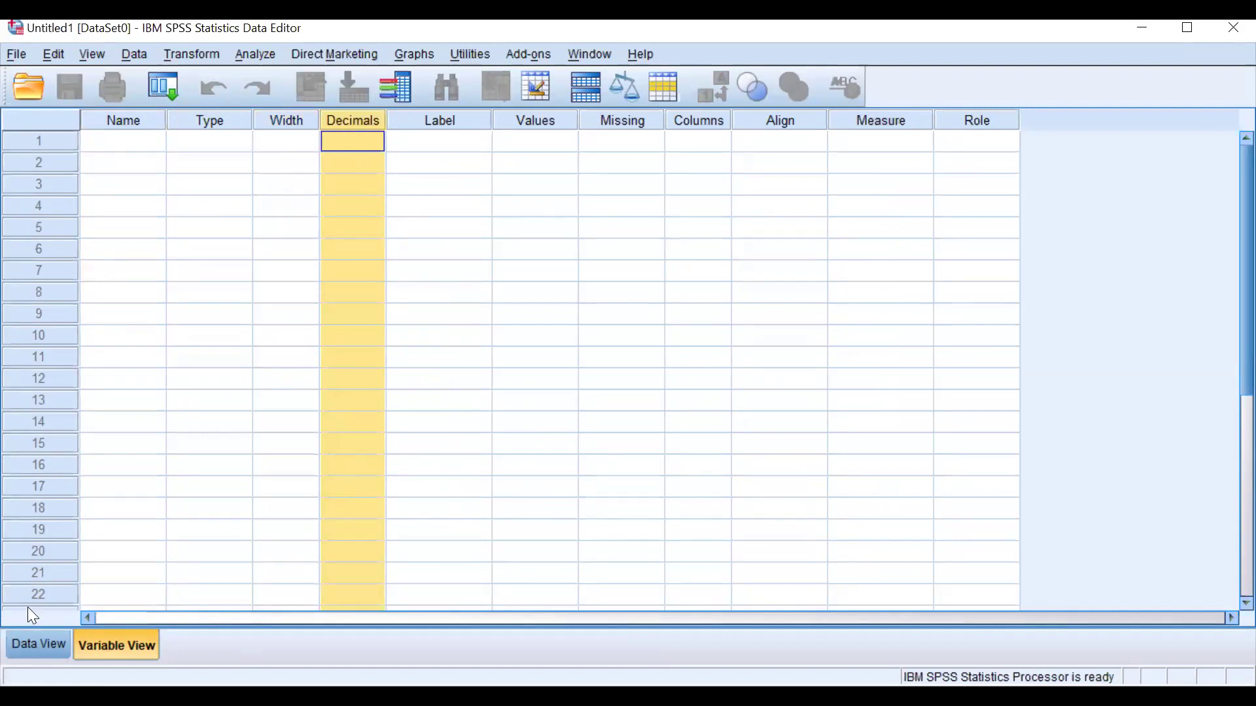
left_click(41, 644)
left_click(102, 645)
left_click(26, 645)
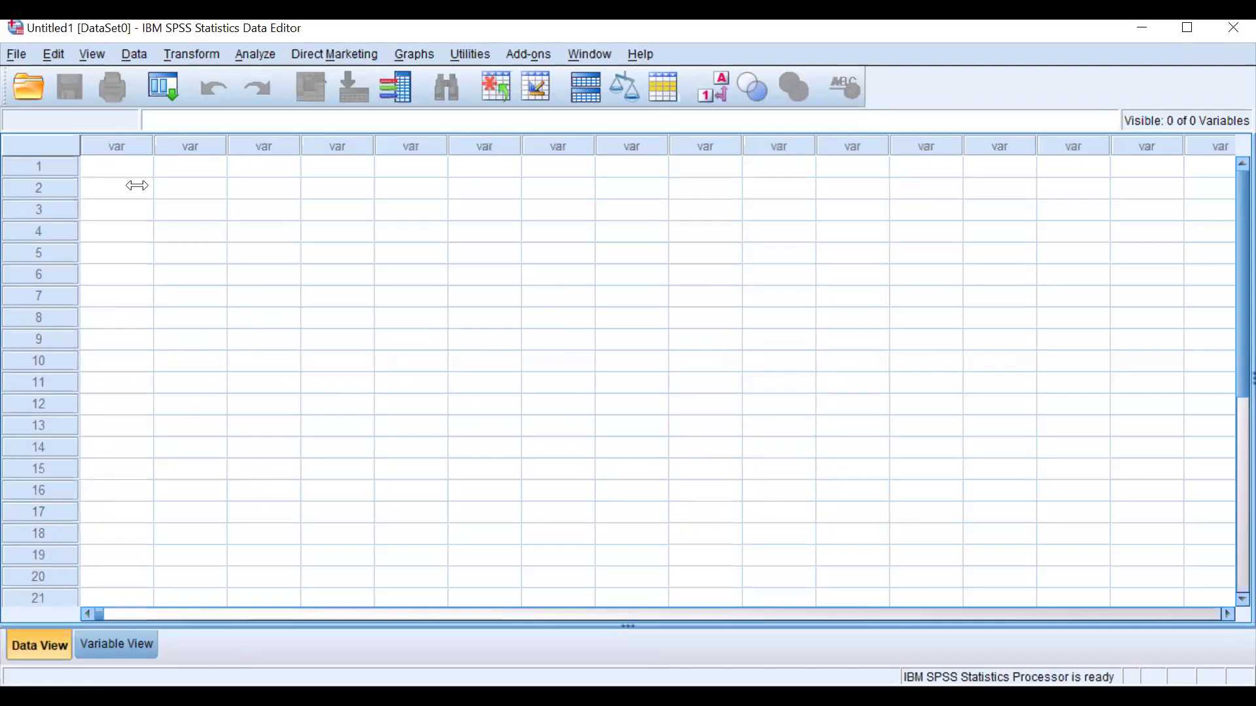
Enter the values 1 through 10 in rows 1 to 10 of the data grid's first column.
left_click(137, 247)
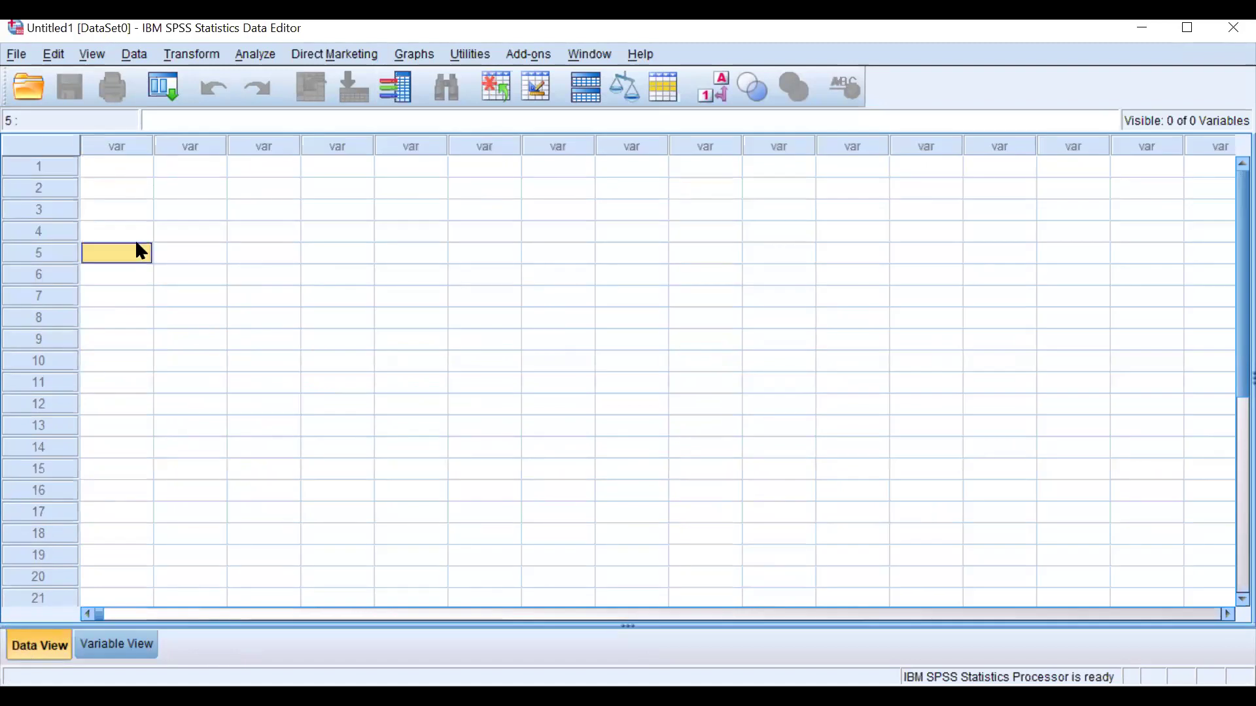
left_click(129, 169)
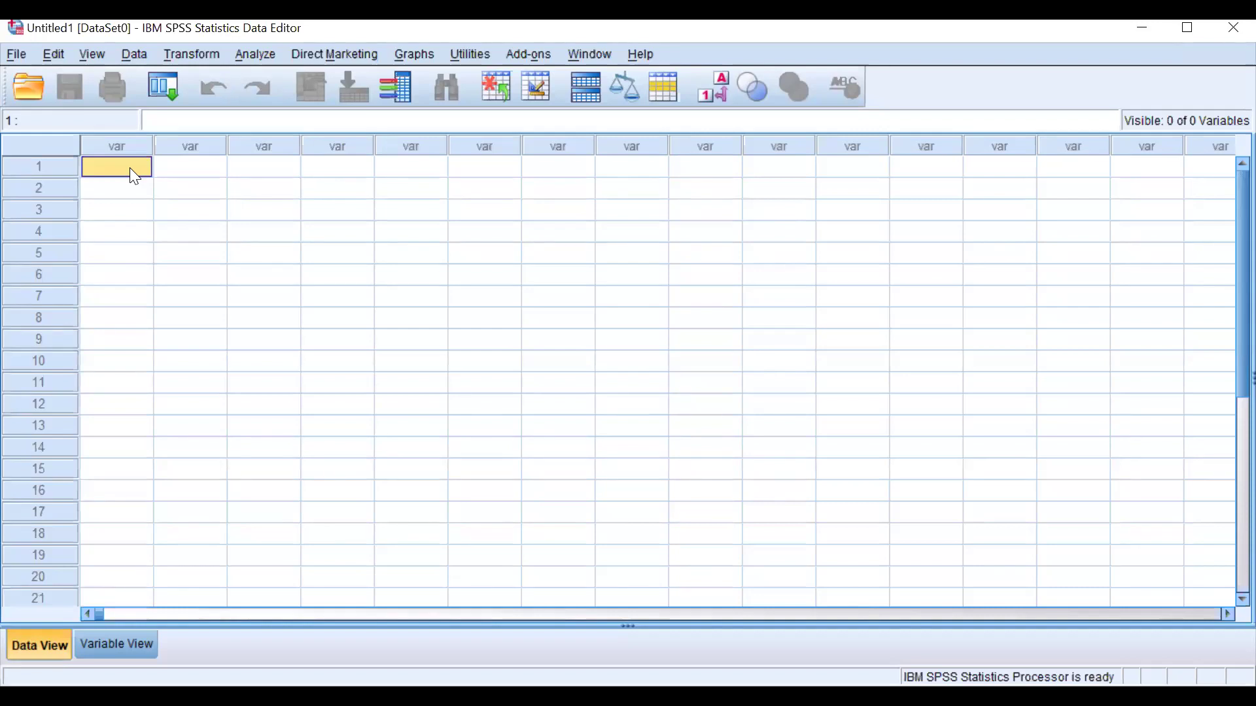
type("1")
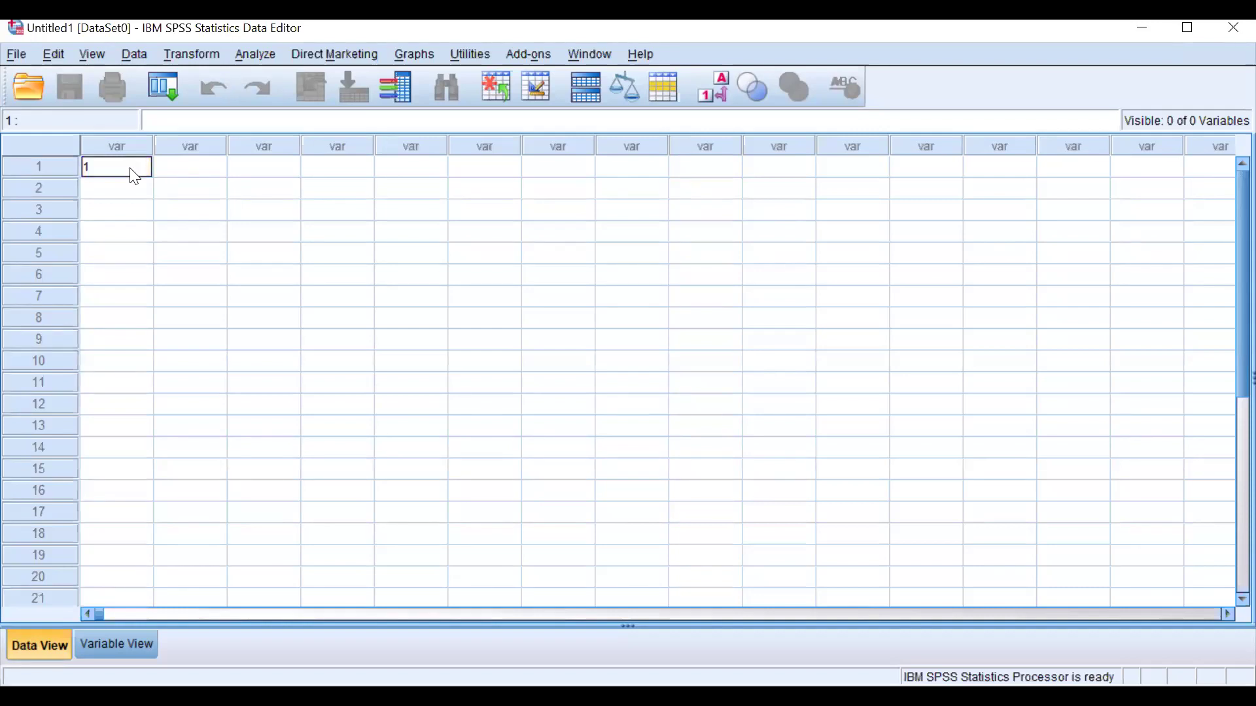
key("Return")
type("2")
key("Return")
type("3")
key("Return")
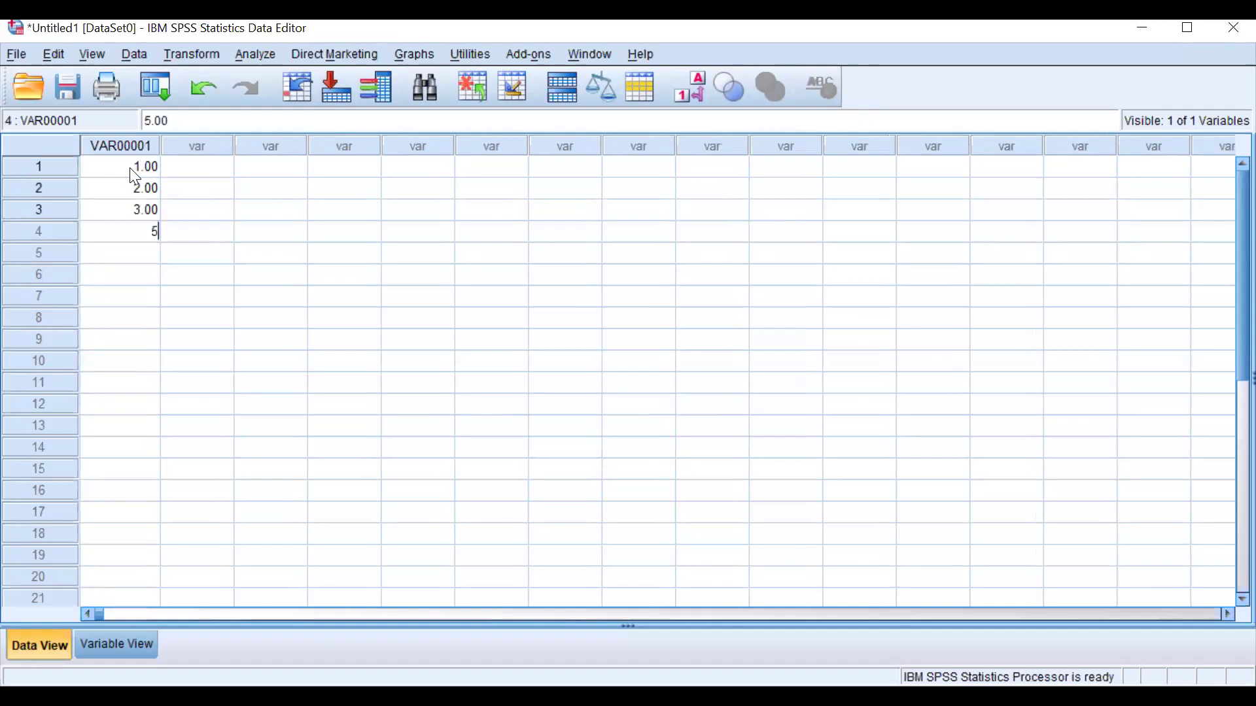
type("4")
key("Return")
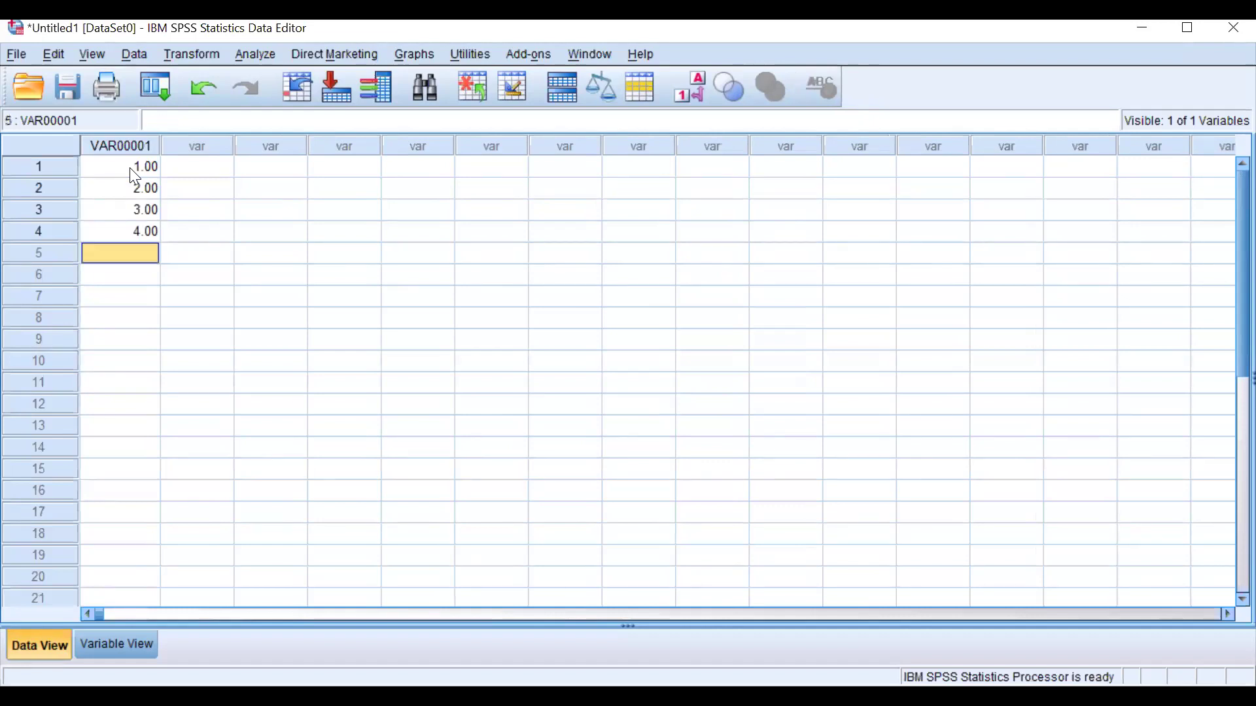
type("5")
key("Return")
type("6")
key("Return")
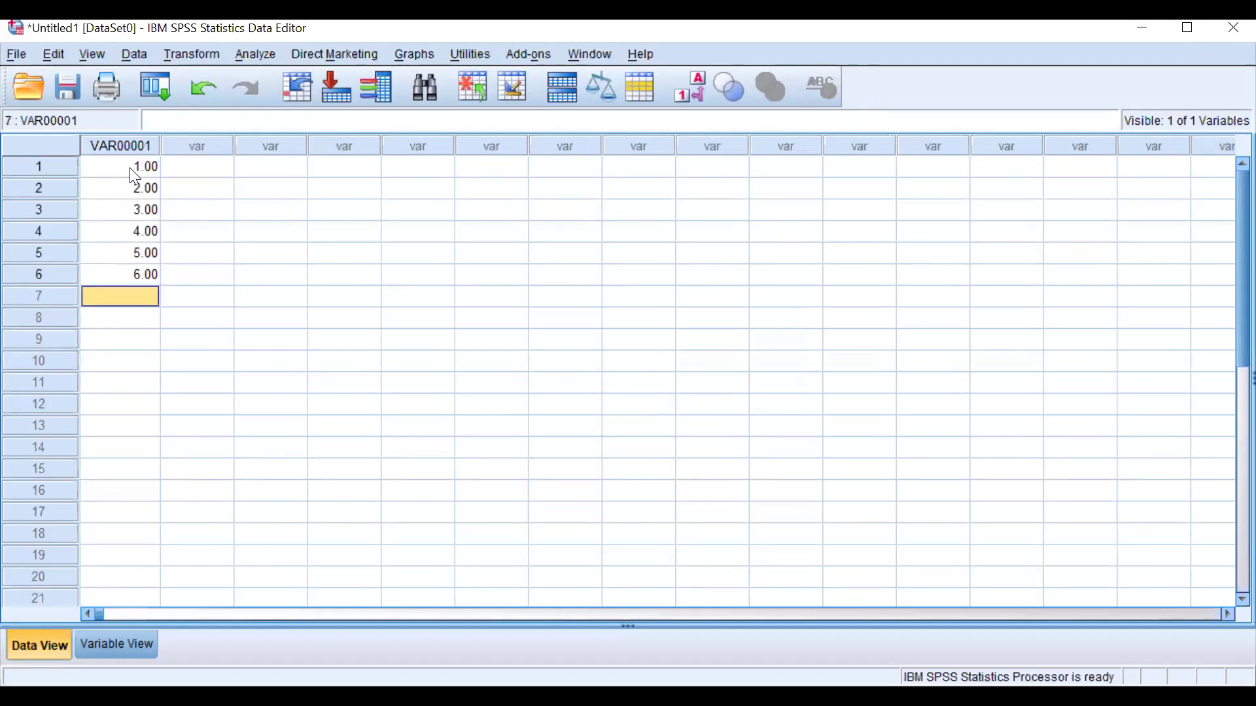
type("7")
key("Return")
type("8")
key("Return")
type("9")
key("Return")
type("10")
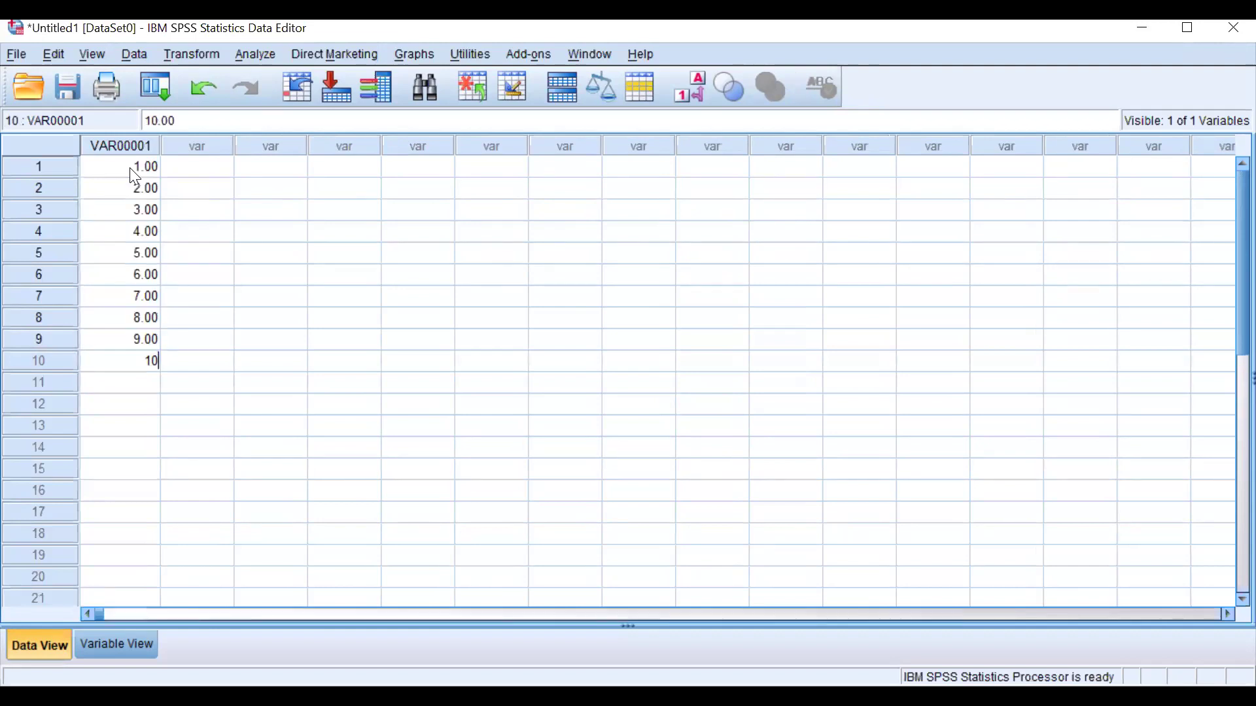
left_click(194, 300)
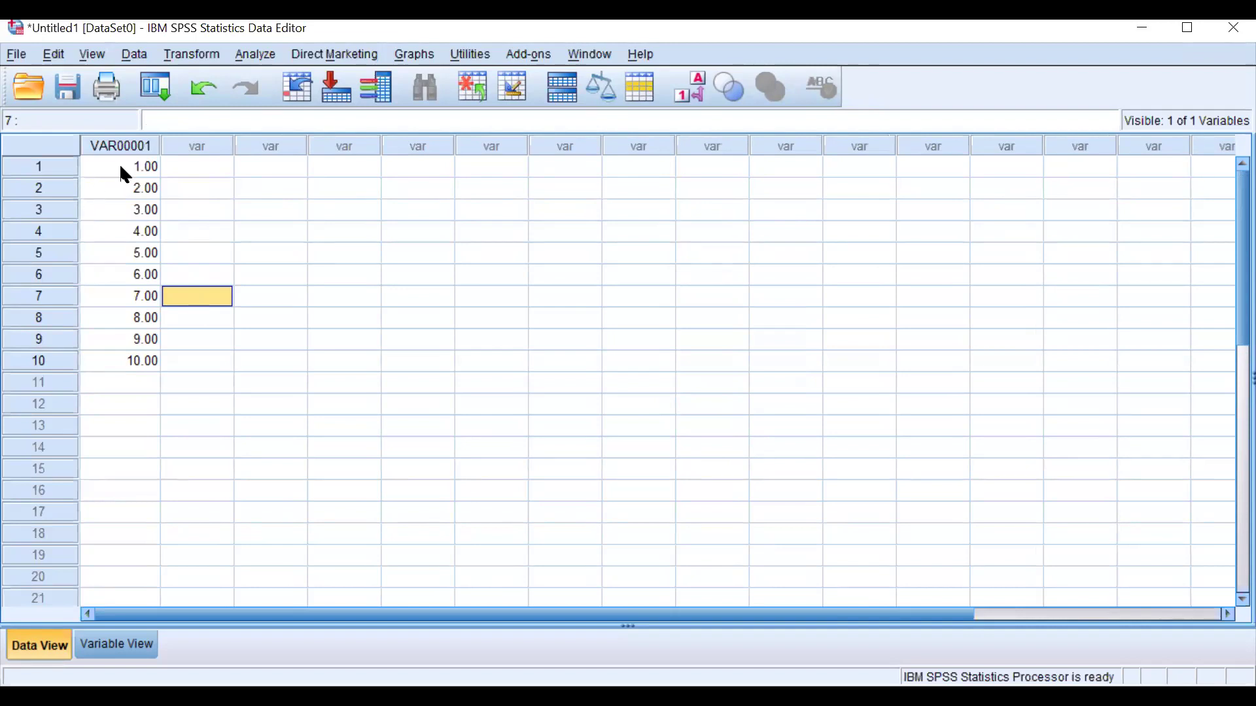
Enter 15, 20, 25, 16, 39 and 40 in rows 1 to 6 of the second column.
left_click(122, 144)
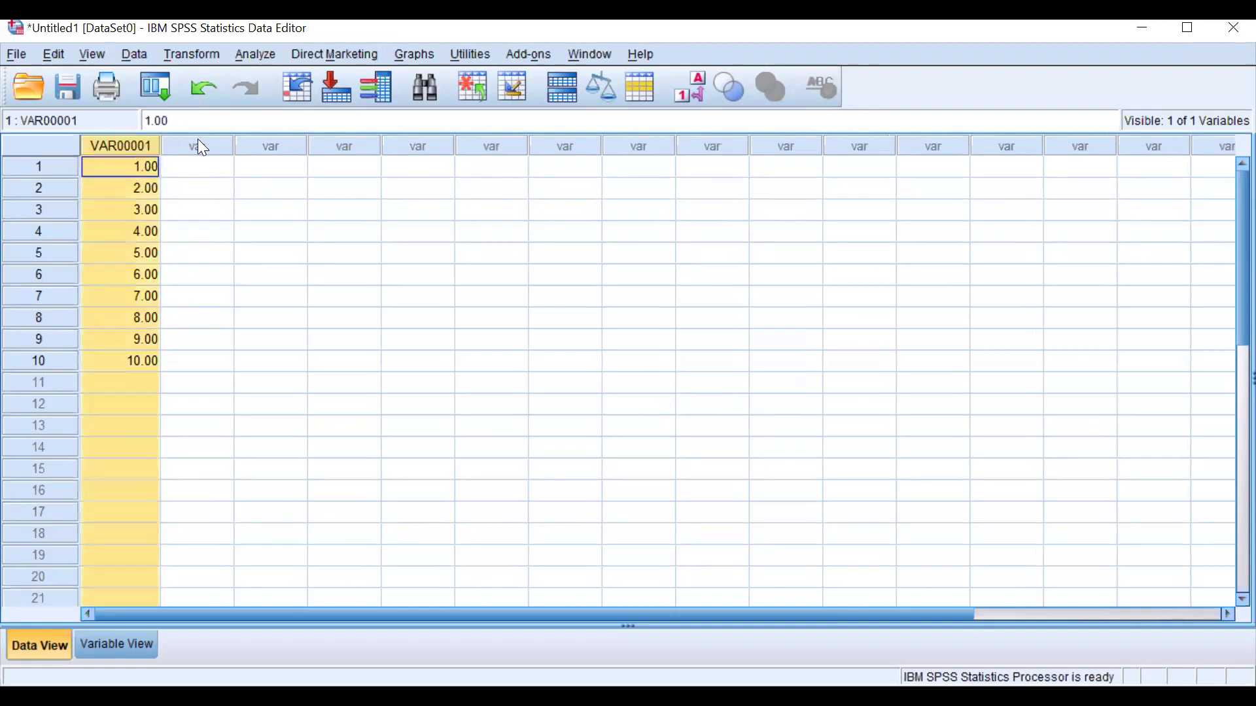
left_click(185, 175)
type("15")
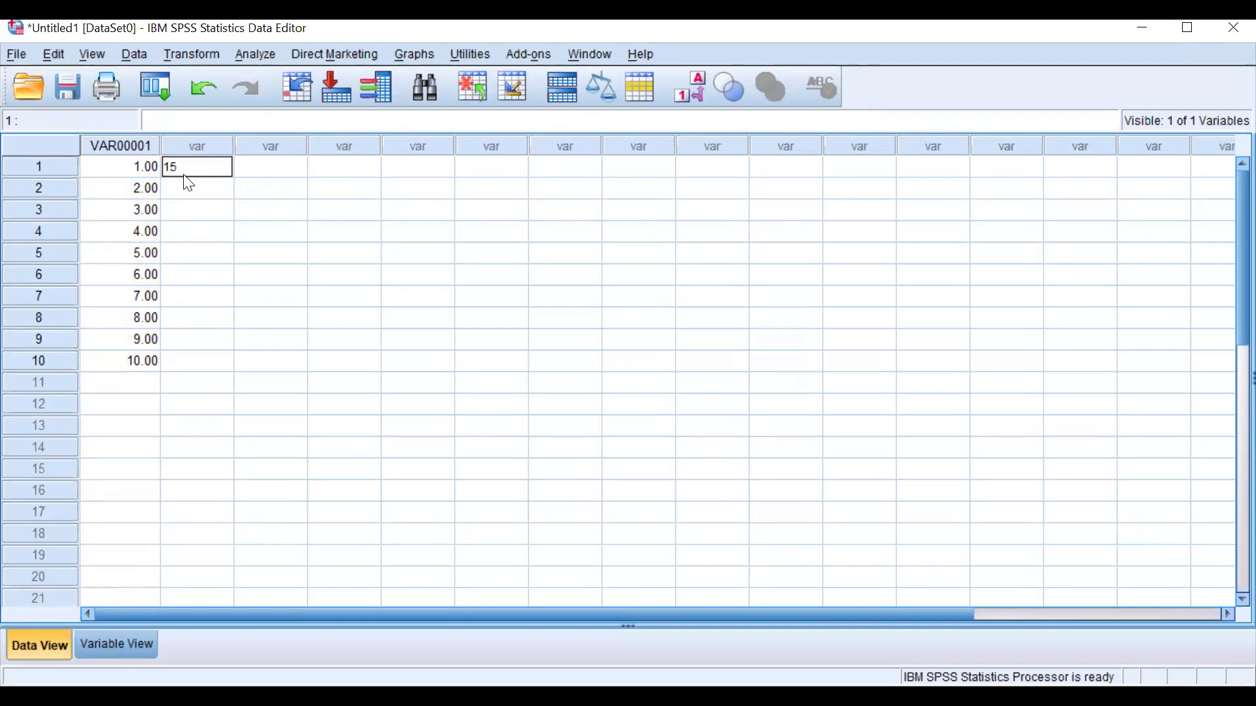
key("Return")
type("20")
key("Return")
type("25")
key("Return")
type("16")
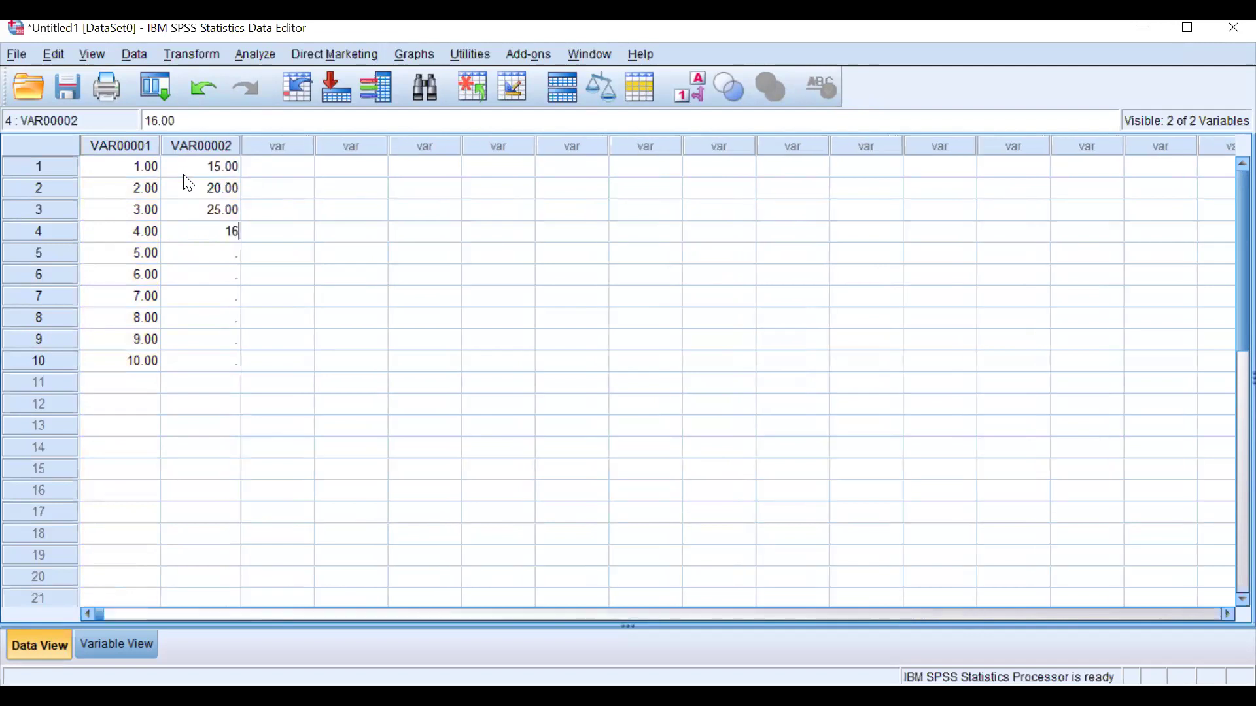
key("Return")
type("39")
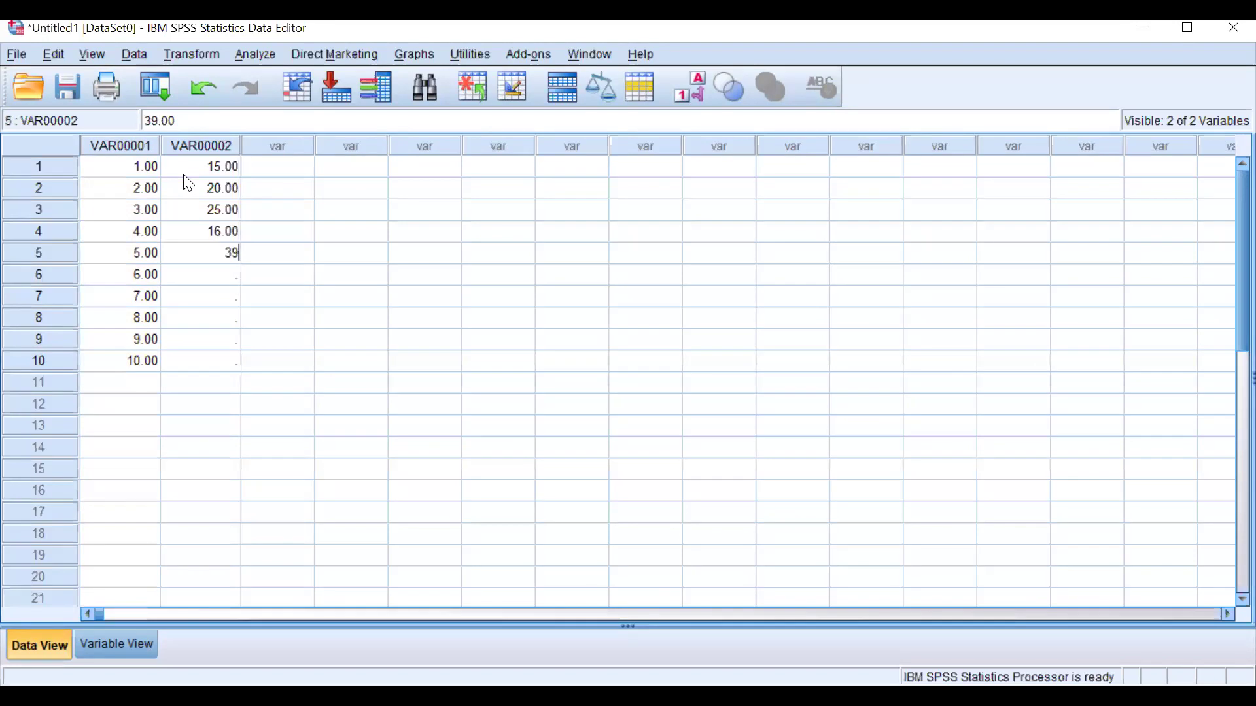
key("Return")
type("40")
key("Up")
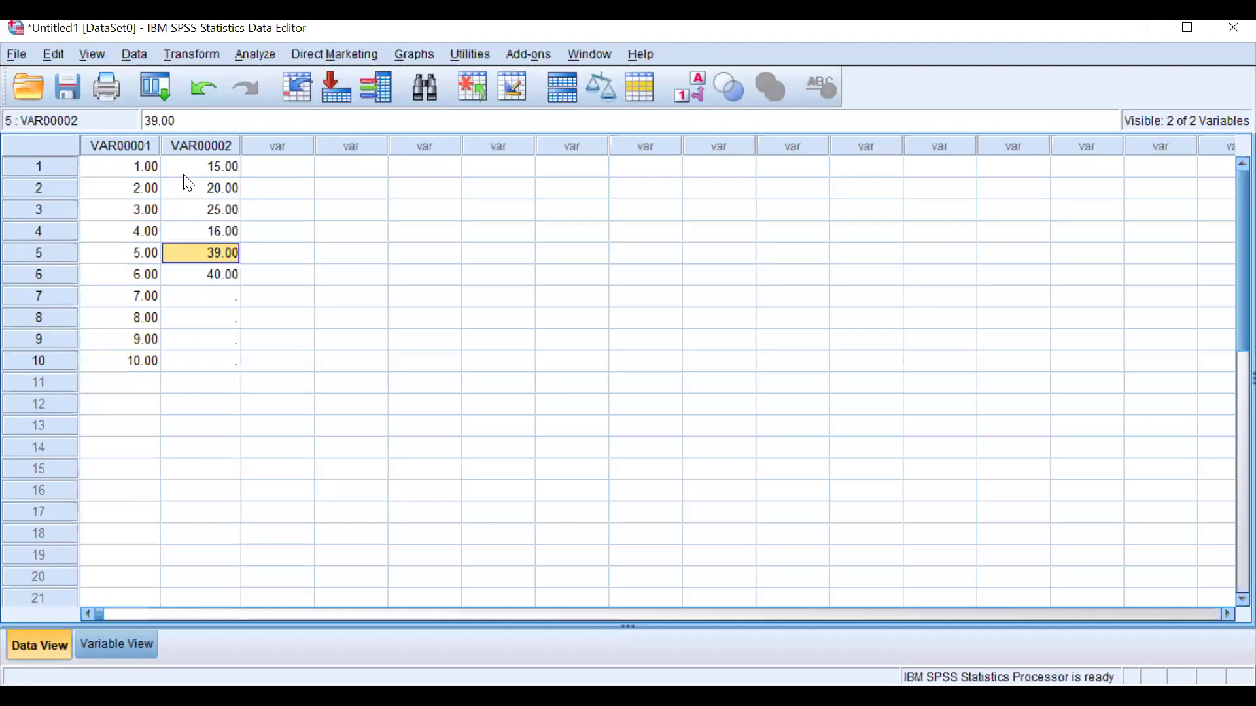
key("Down")
key("Down")
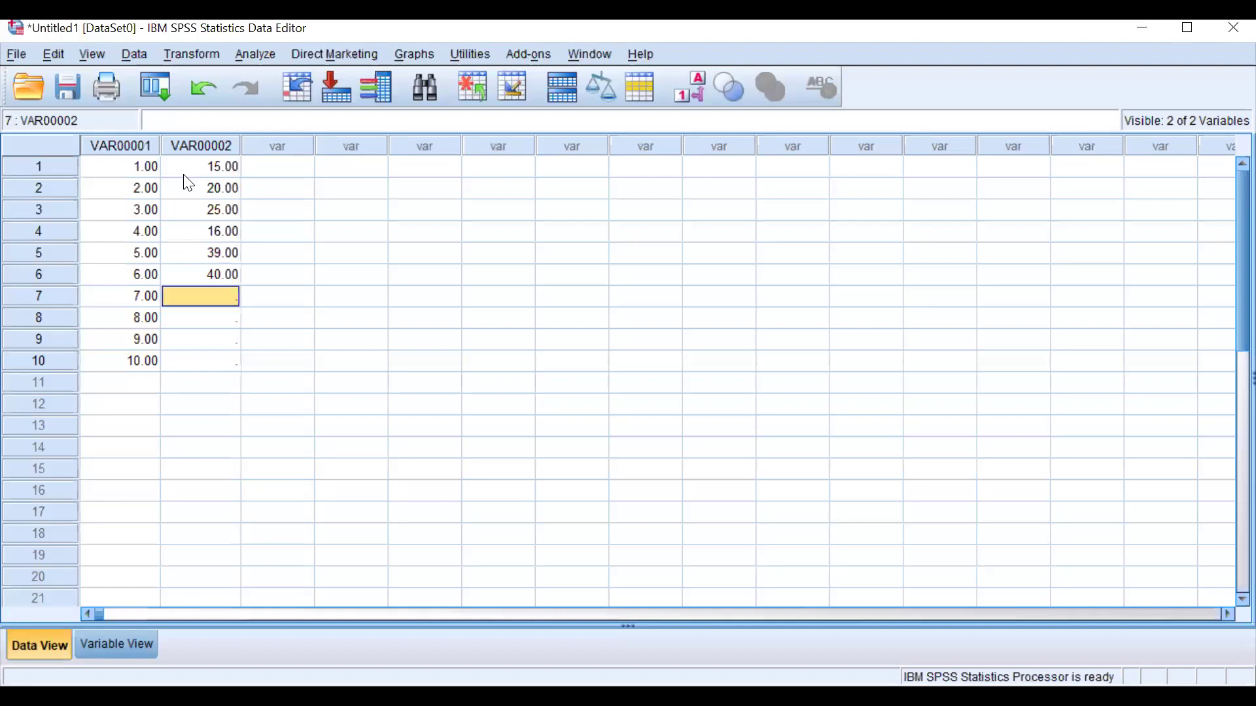
Enter 55, 27, 25 and 10 in rows 7 to 10 of the second column.
type("55")
key("Return")
type("30")
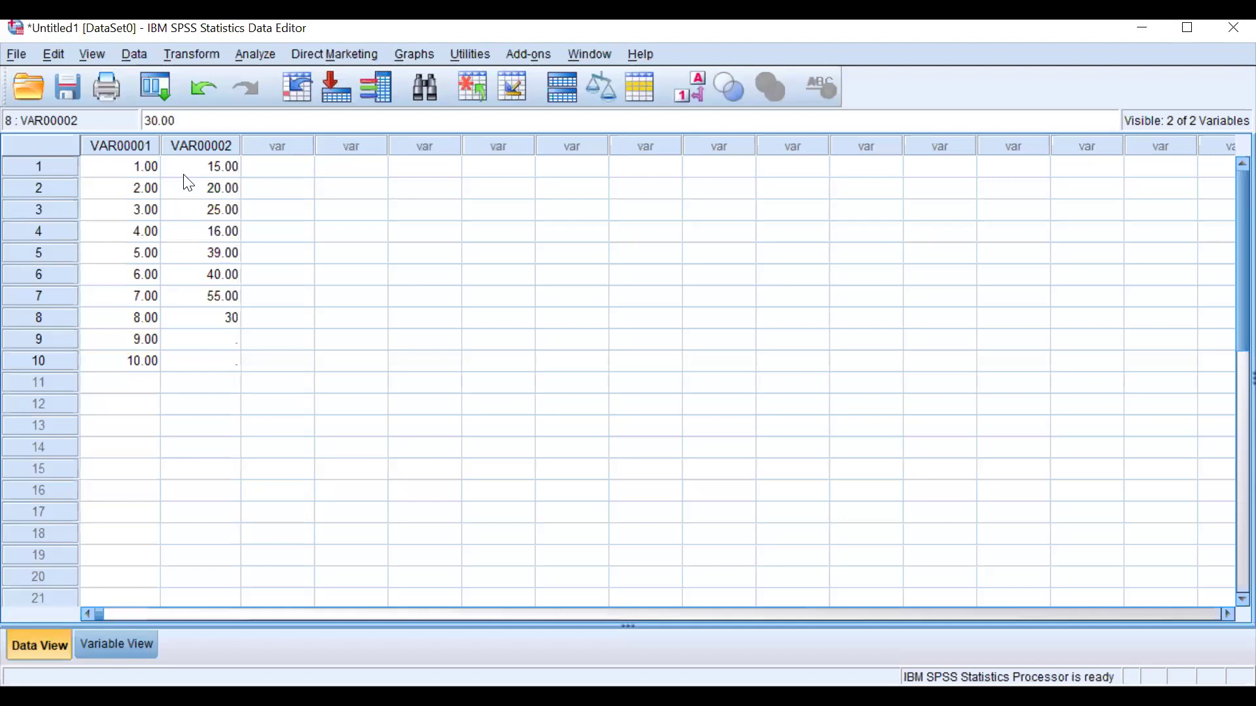
key("BackSpace")
key("BackSpace")
type("27")
key("Return")
type("25")
key("Return")
type("10")
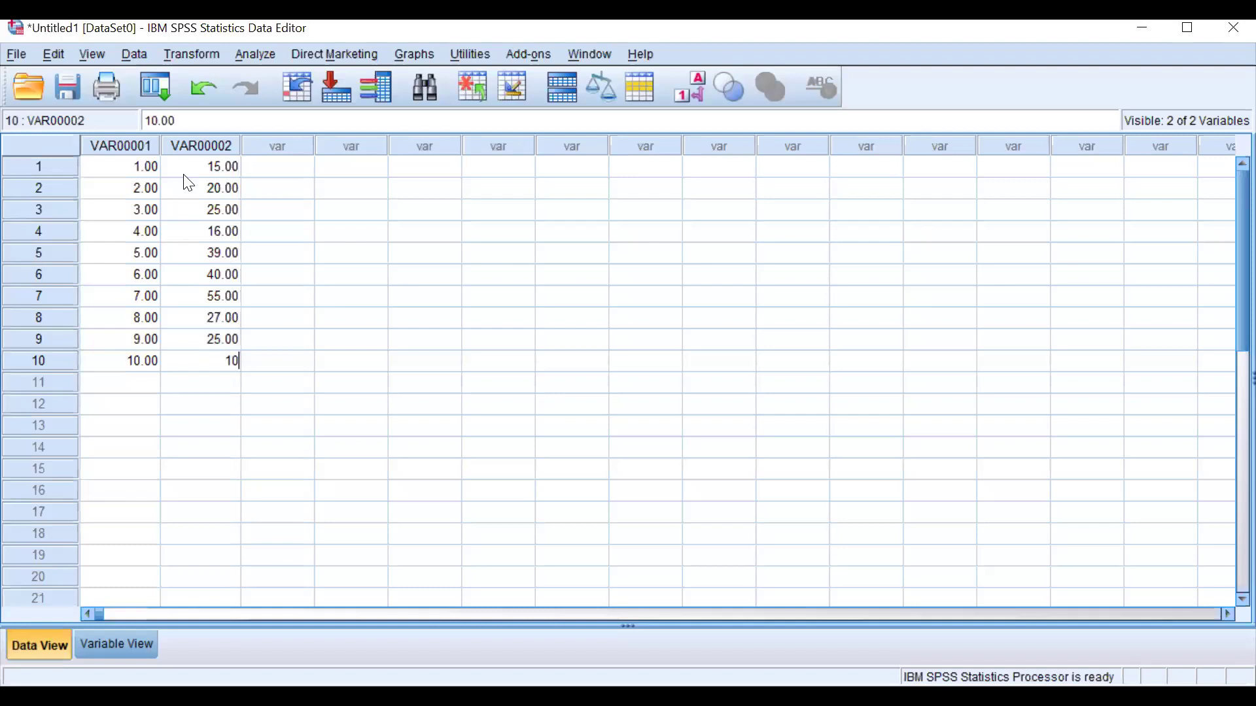
left_click(222, 149)
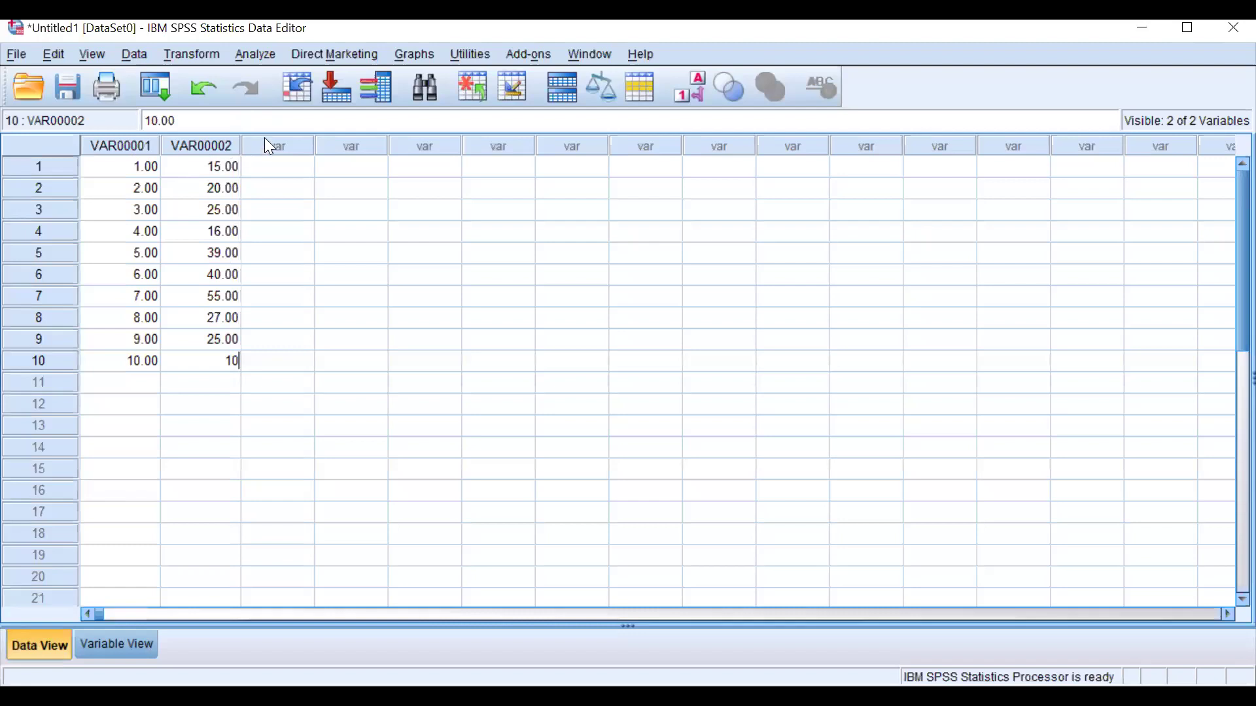
left_click(282, 174)
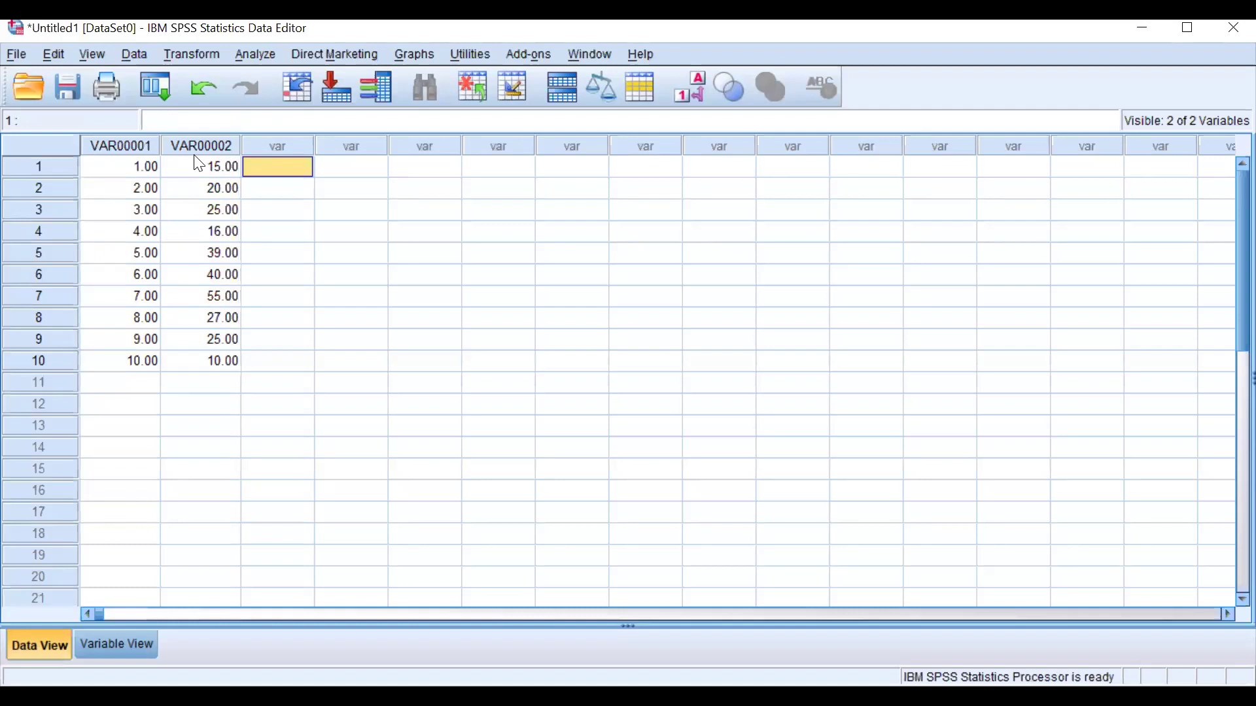
Highlight the VAR00001 column and the rows of cases 1 and 2 to examine how variables and cases are arranged.
left_click(129, 146)
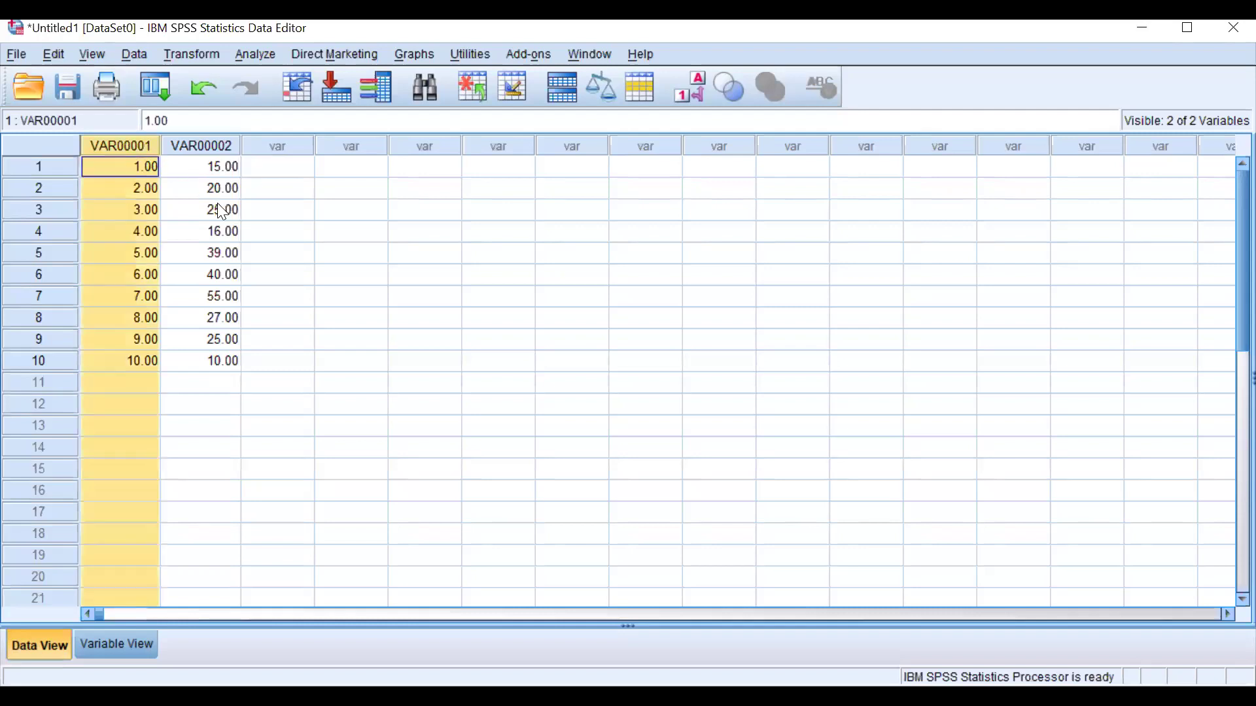
left_click(47, 182)
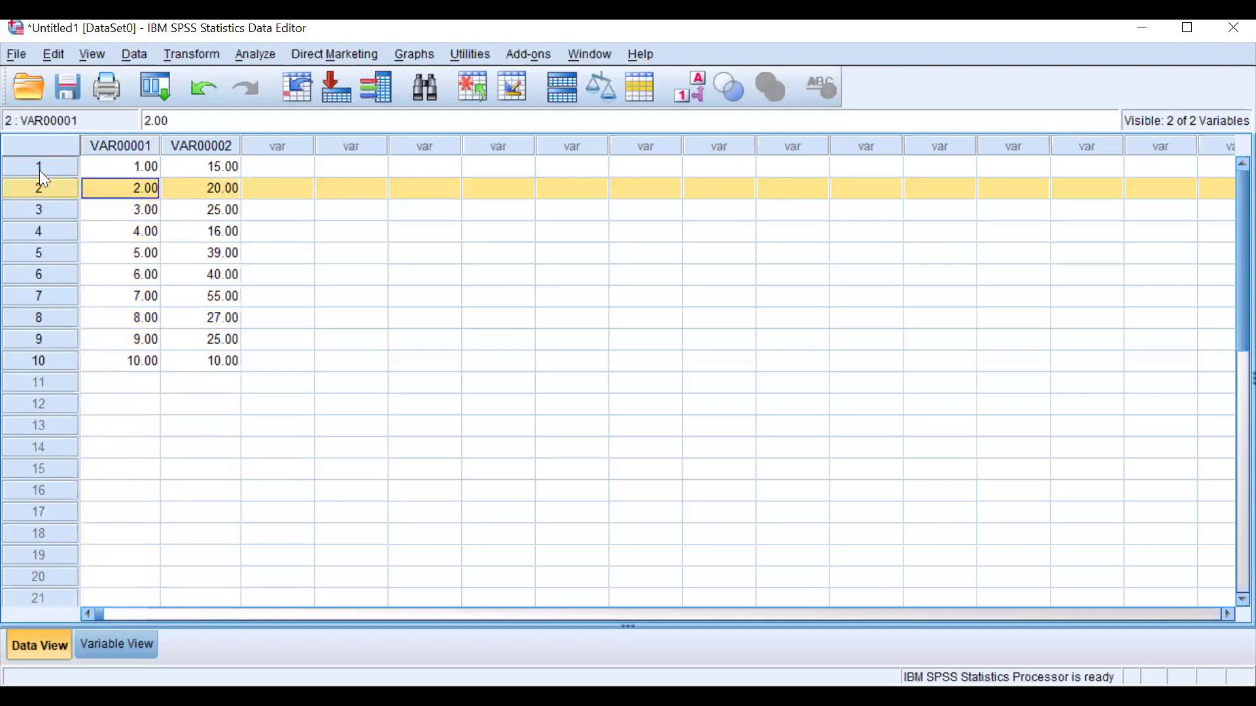
left_click(40, 172)
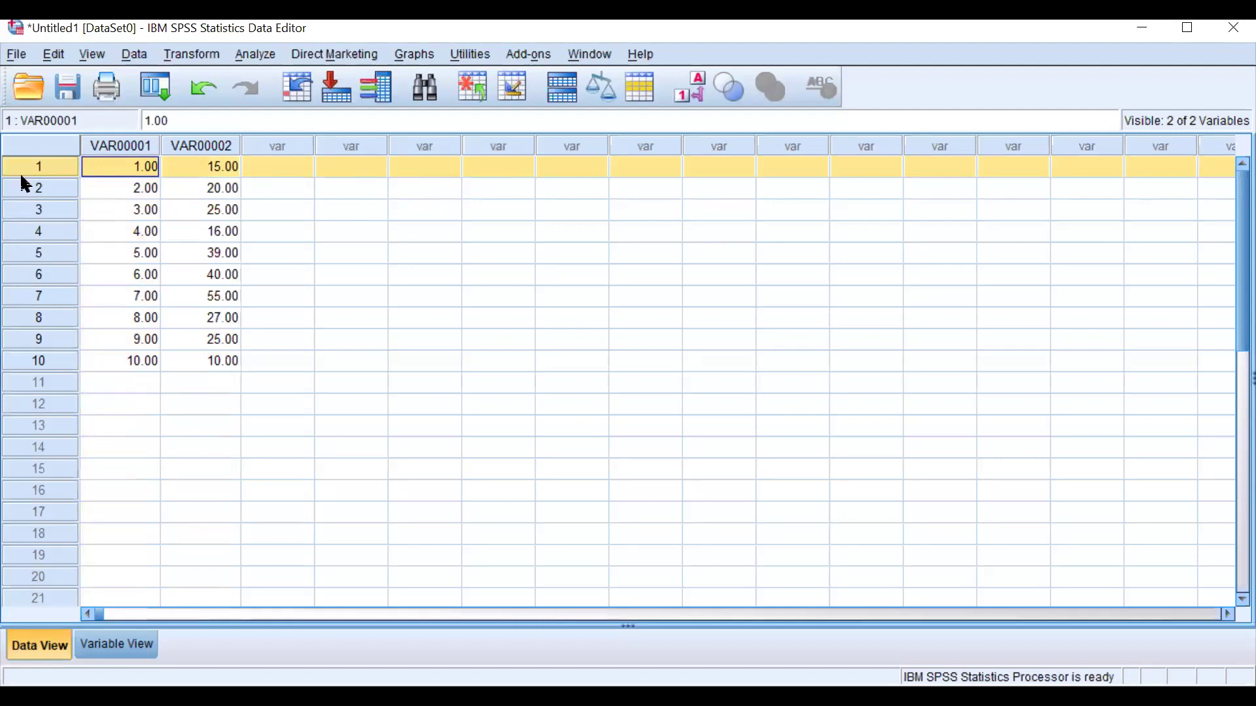
left_click(137, 144)
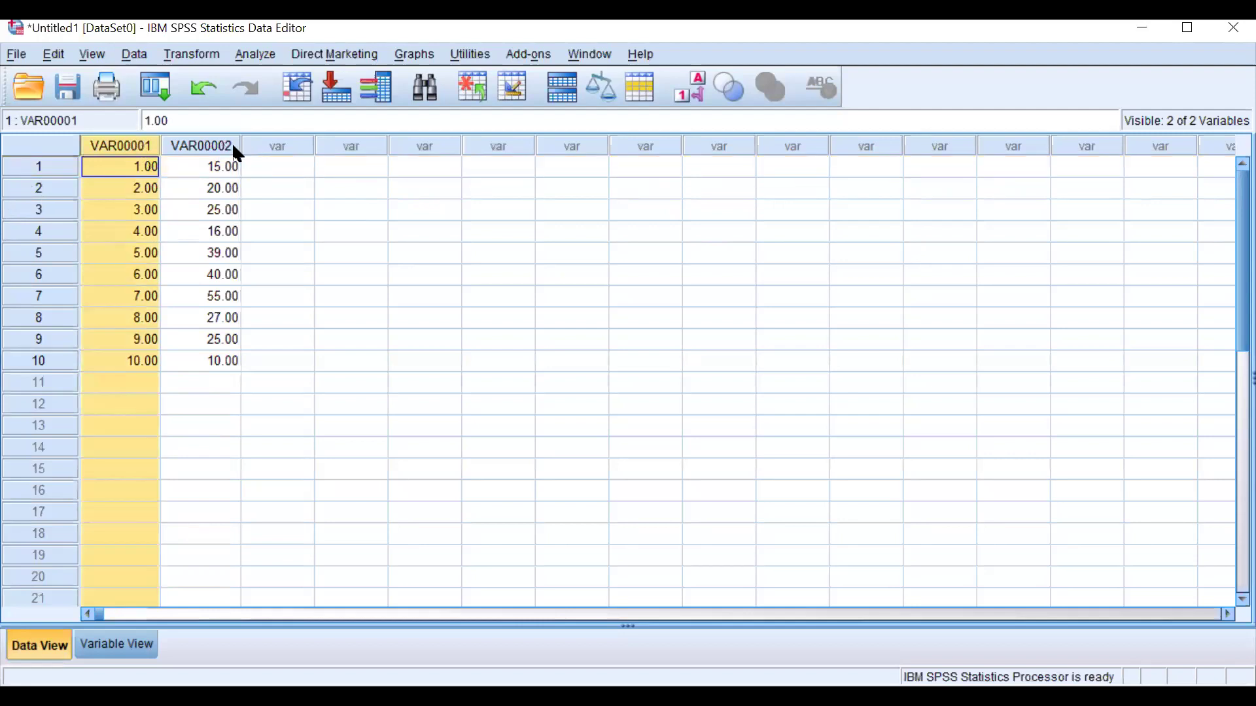
left_click(234, 149)
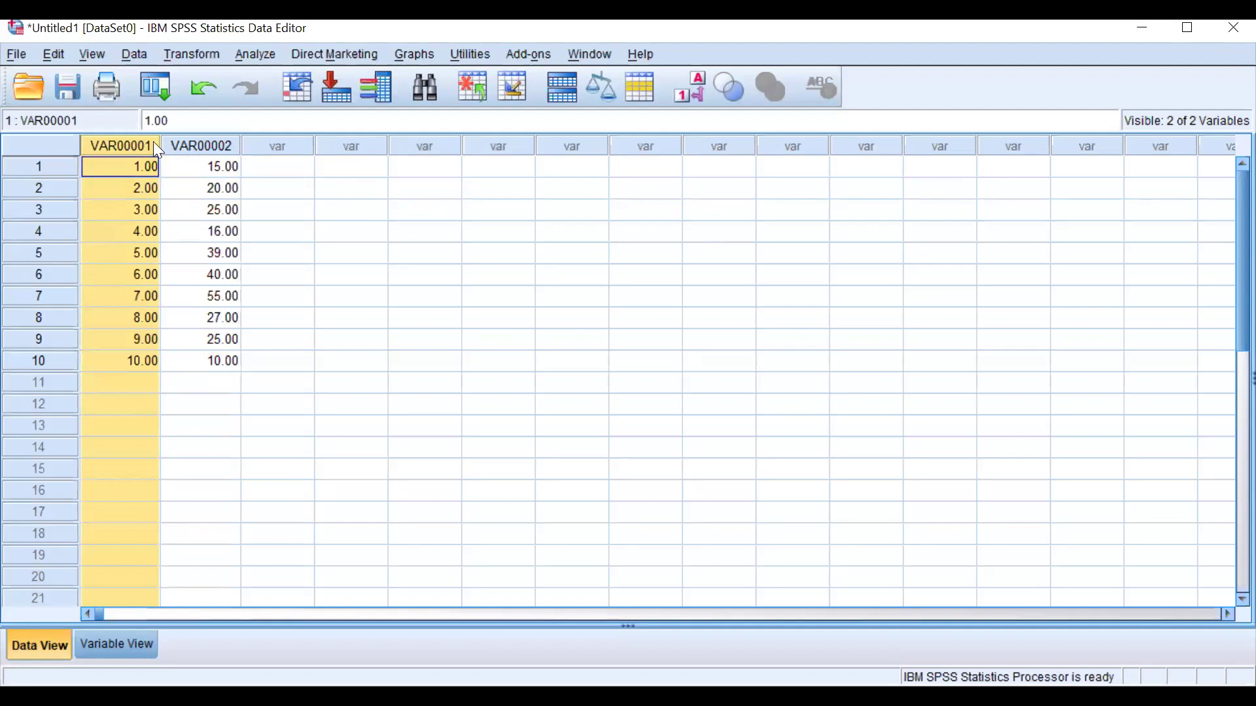
left_click(69, 168)
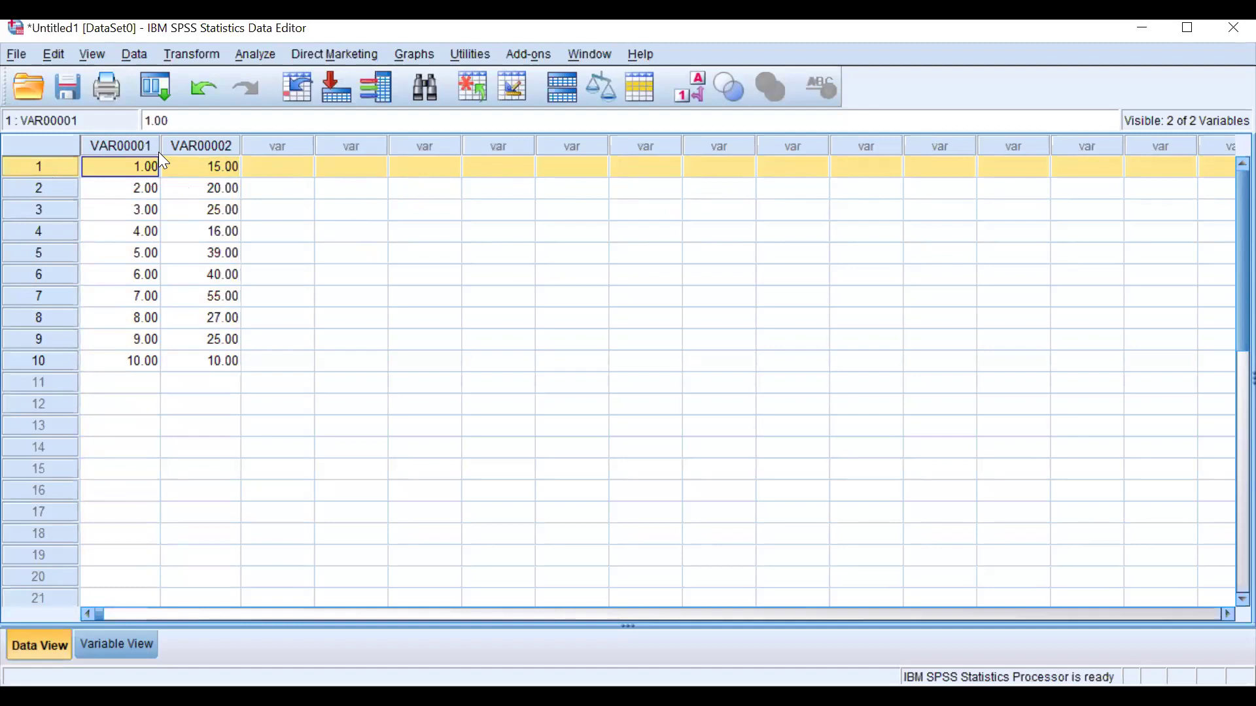
Rename the first variable, VAR00001, to SLno in the Variable View and check its heading in the Data View.
left_click(131, 147)
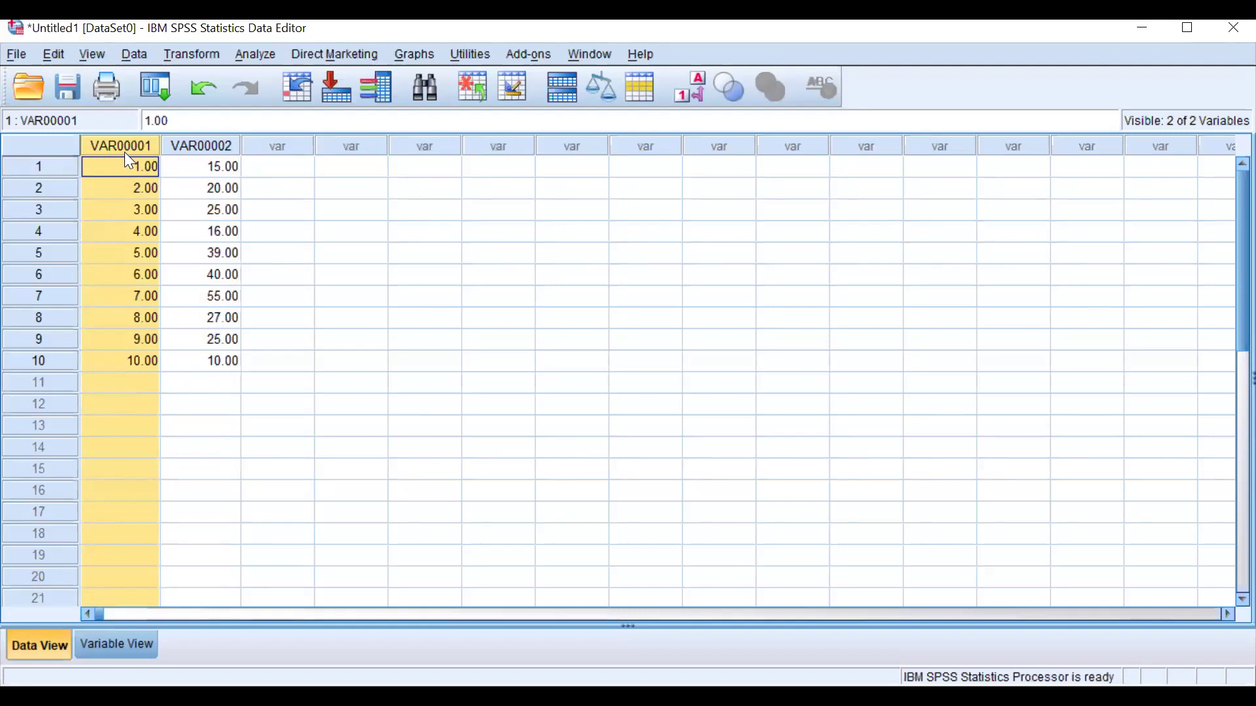
left_click(113, 635)
left_click(51, 641)
left_click(108, 648)
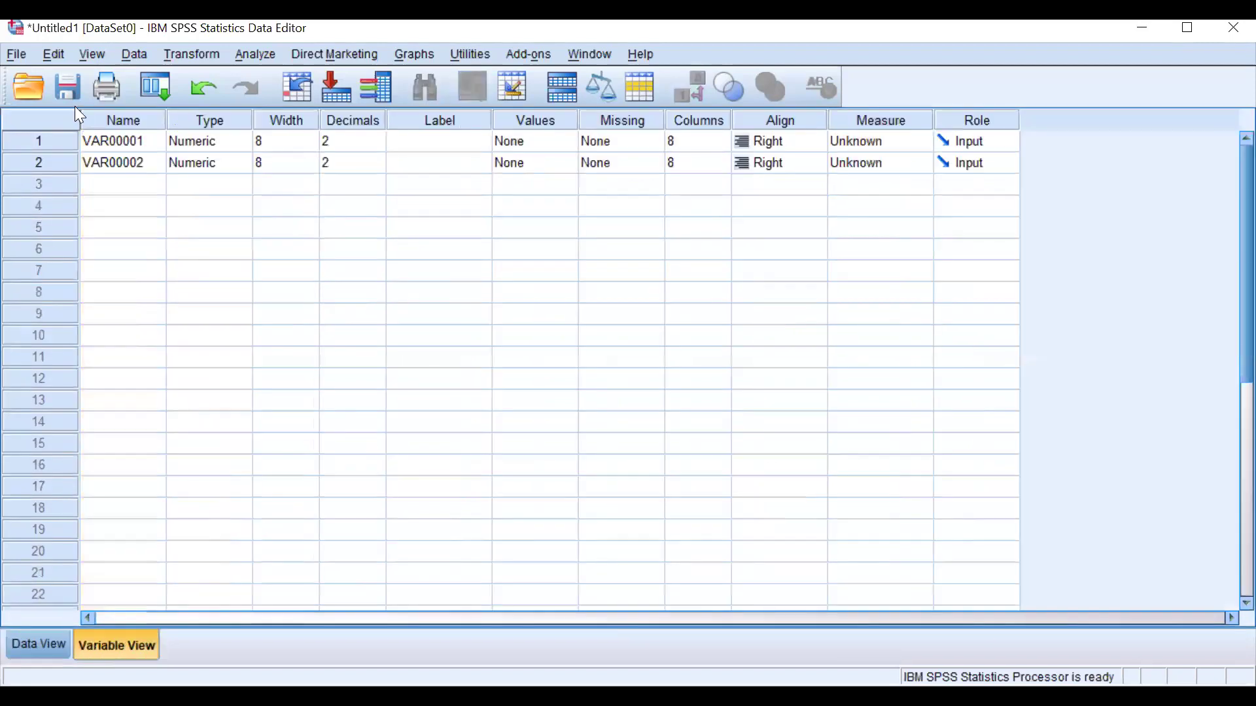
left_click(117, 140)
left_click(116, 140)
type("SLno")
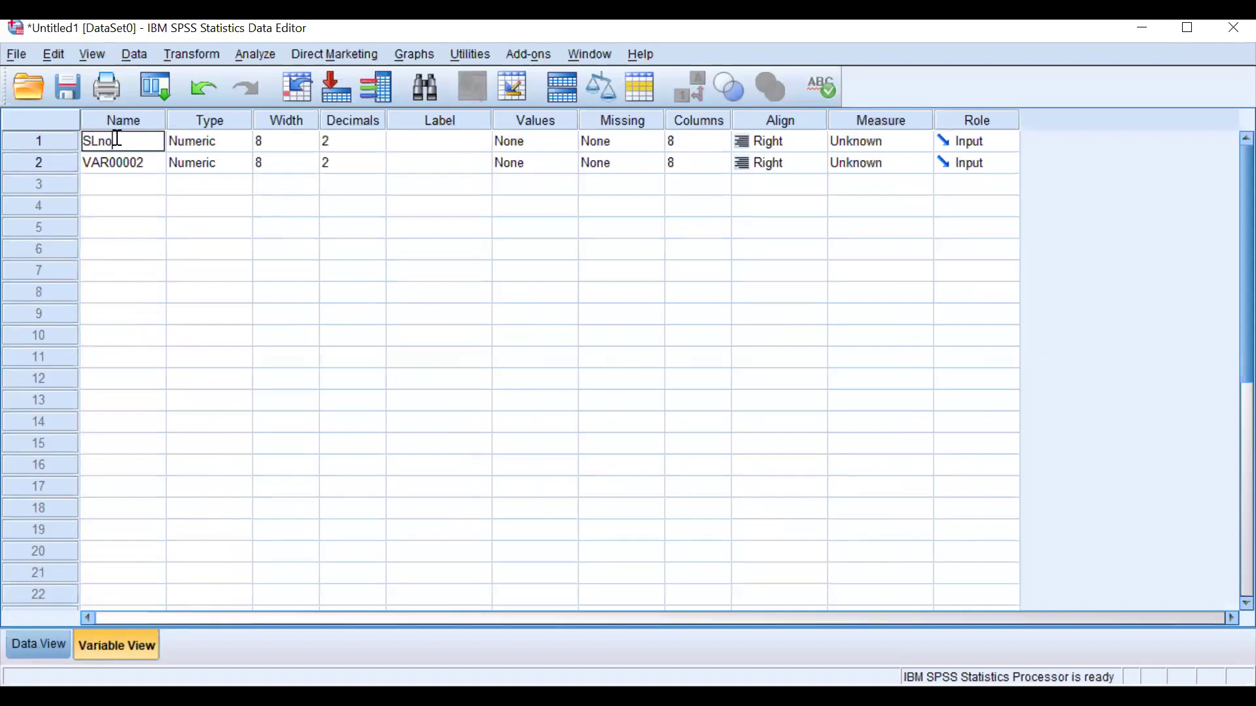
left_click(55, 657)
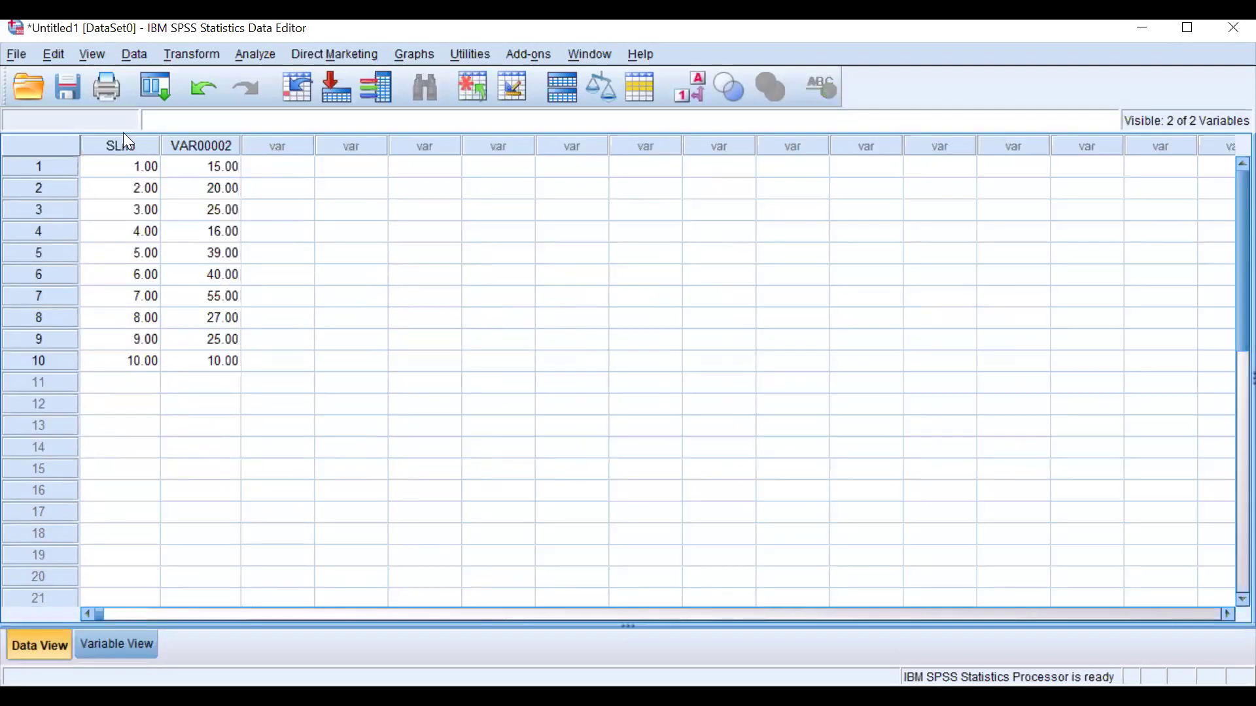
left_click(137, 167)
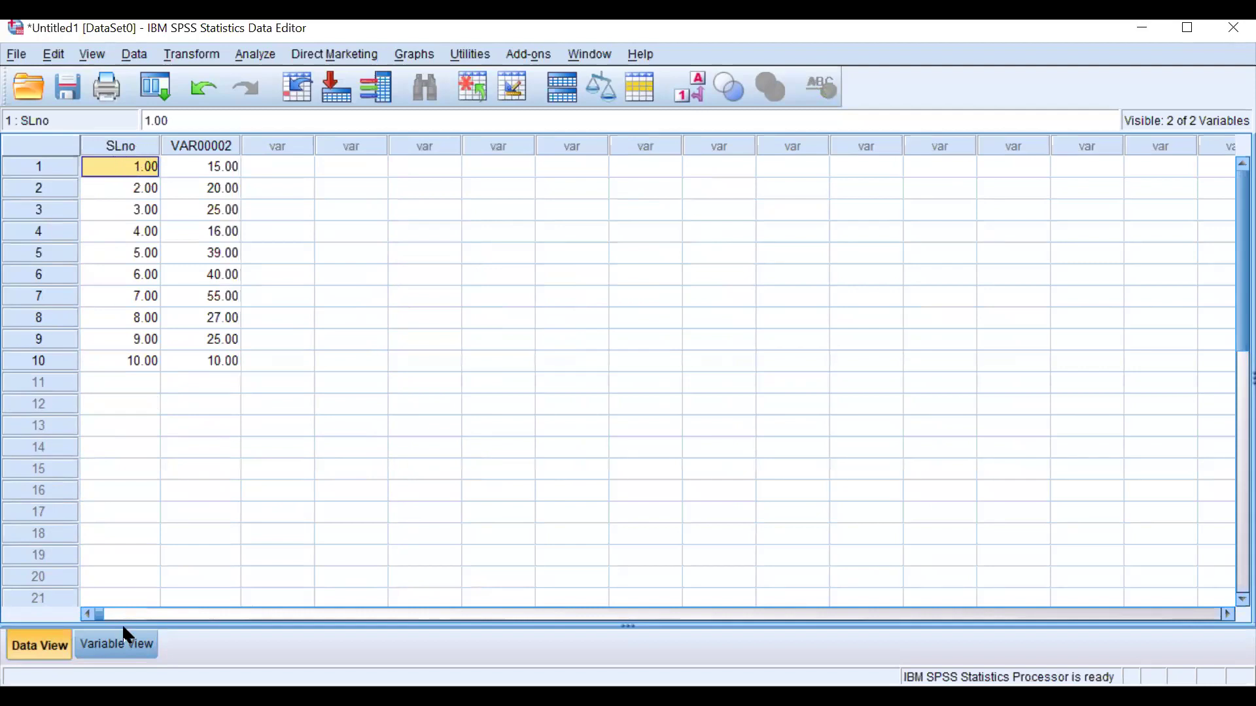
Rename the second variable, VAR00002, to Age in the Variable View.
left_click(238, 144)
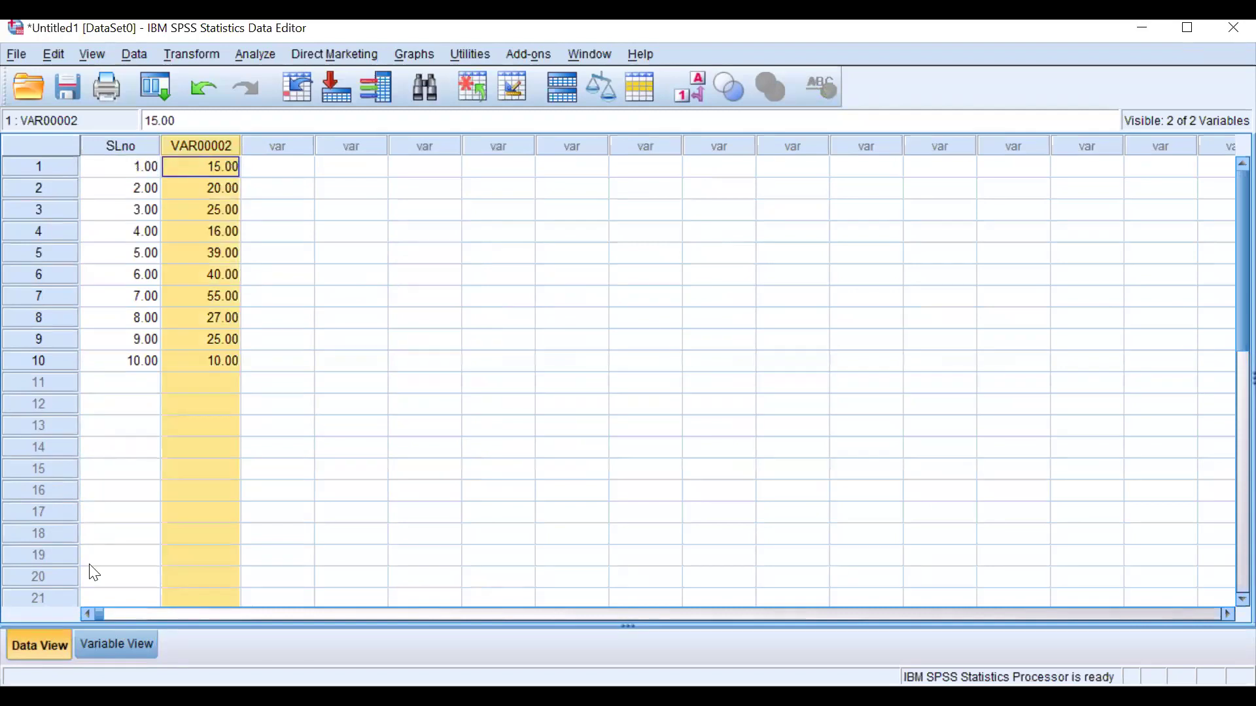
left_click(124, 645)
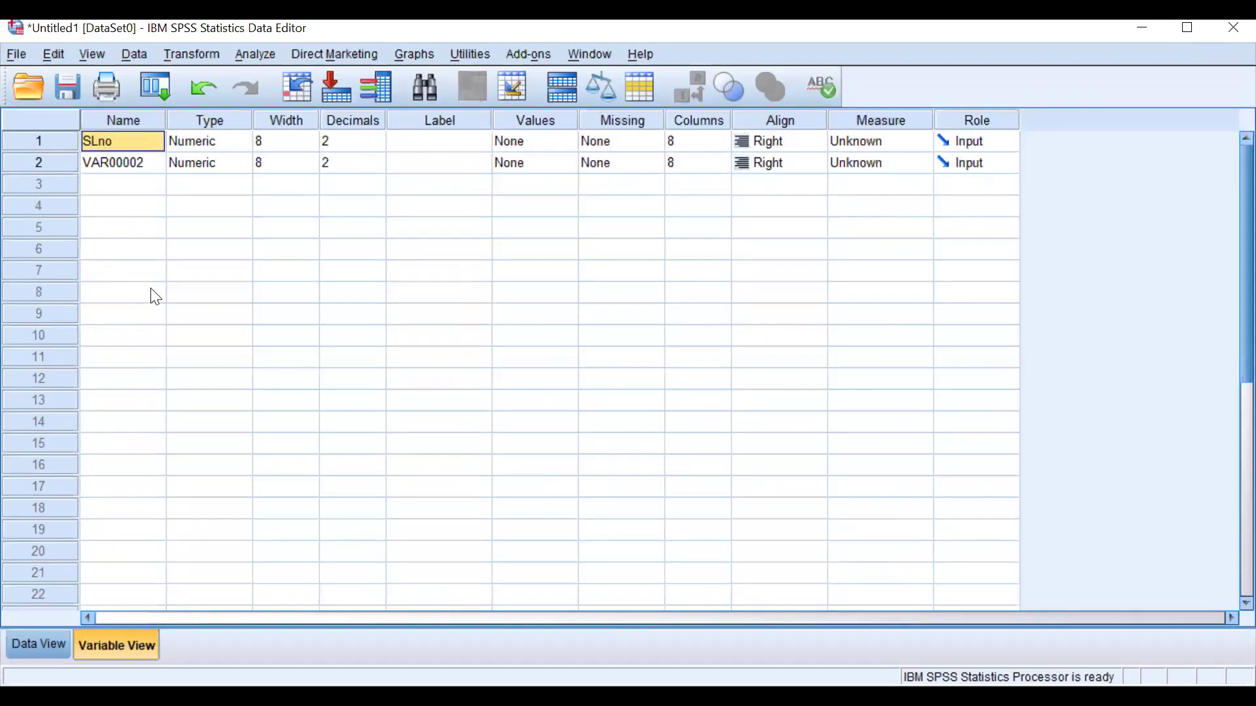
left_click(118, 164)
double_click(114, 161)
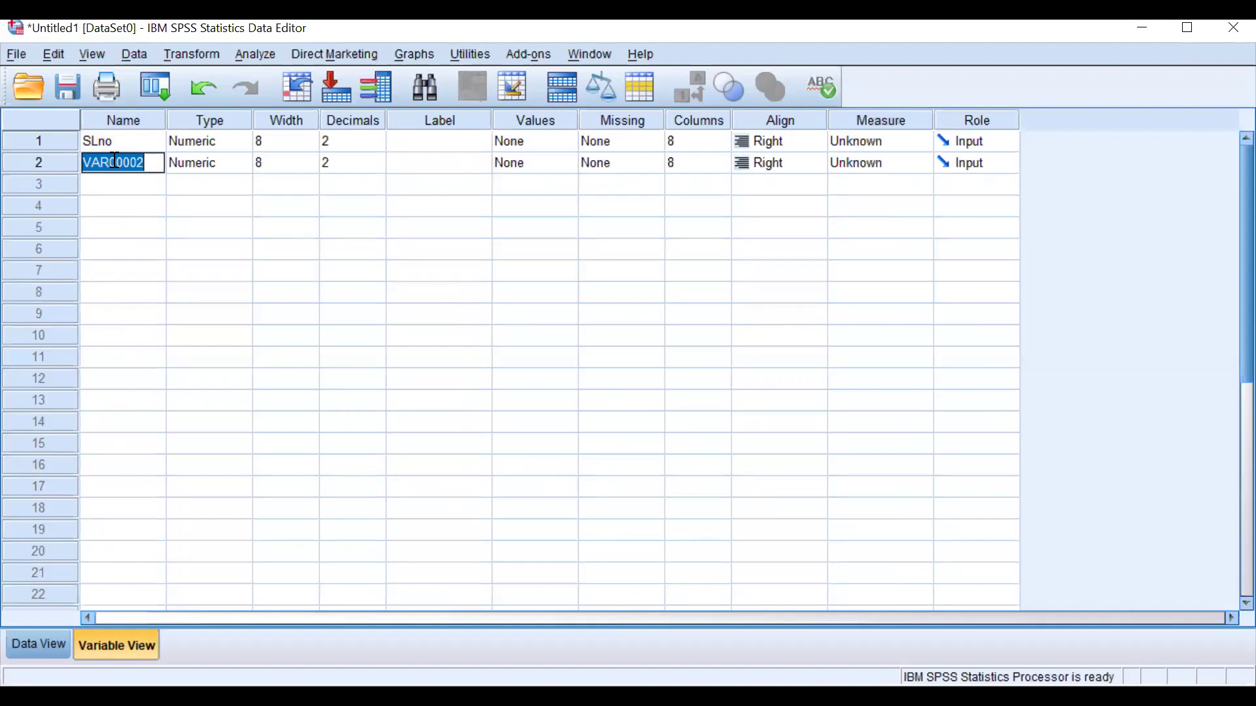
type("Age")
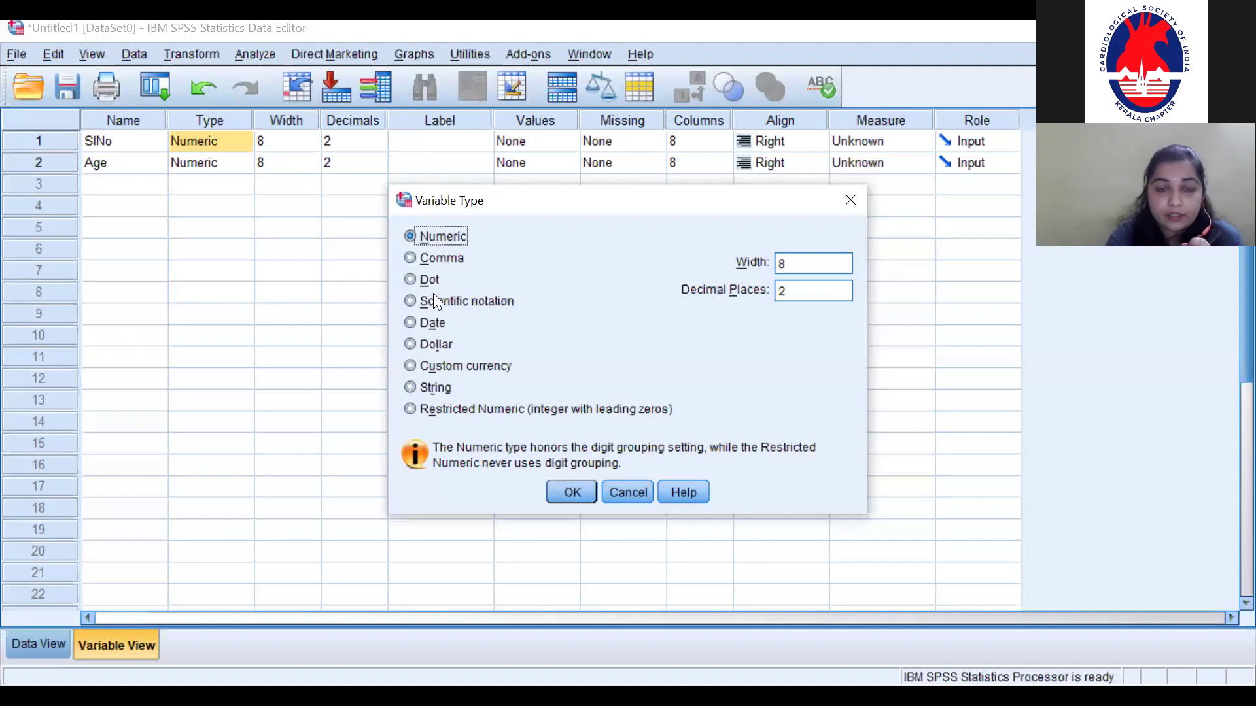
Examine the date formats available as a variable type for SlNo, including dd-mmm-yy, and return to Numeric.
left_click(437, 333)
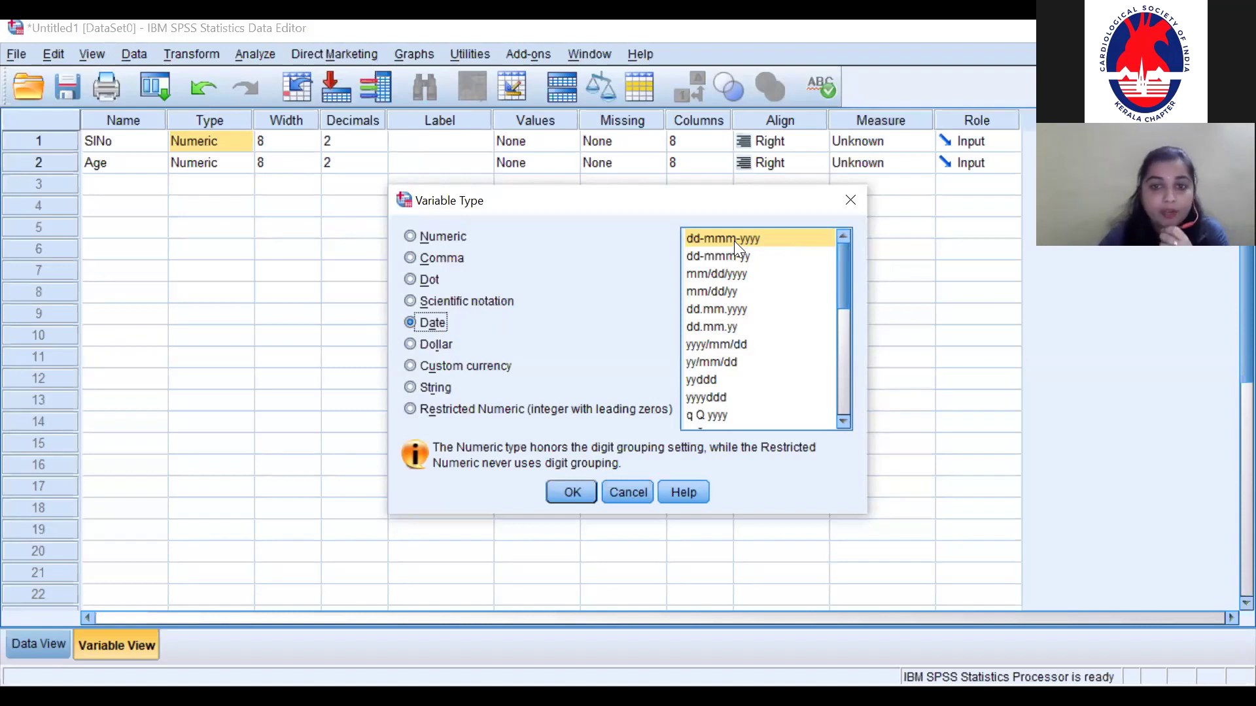
left_click(700, 256)
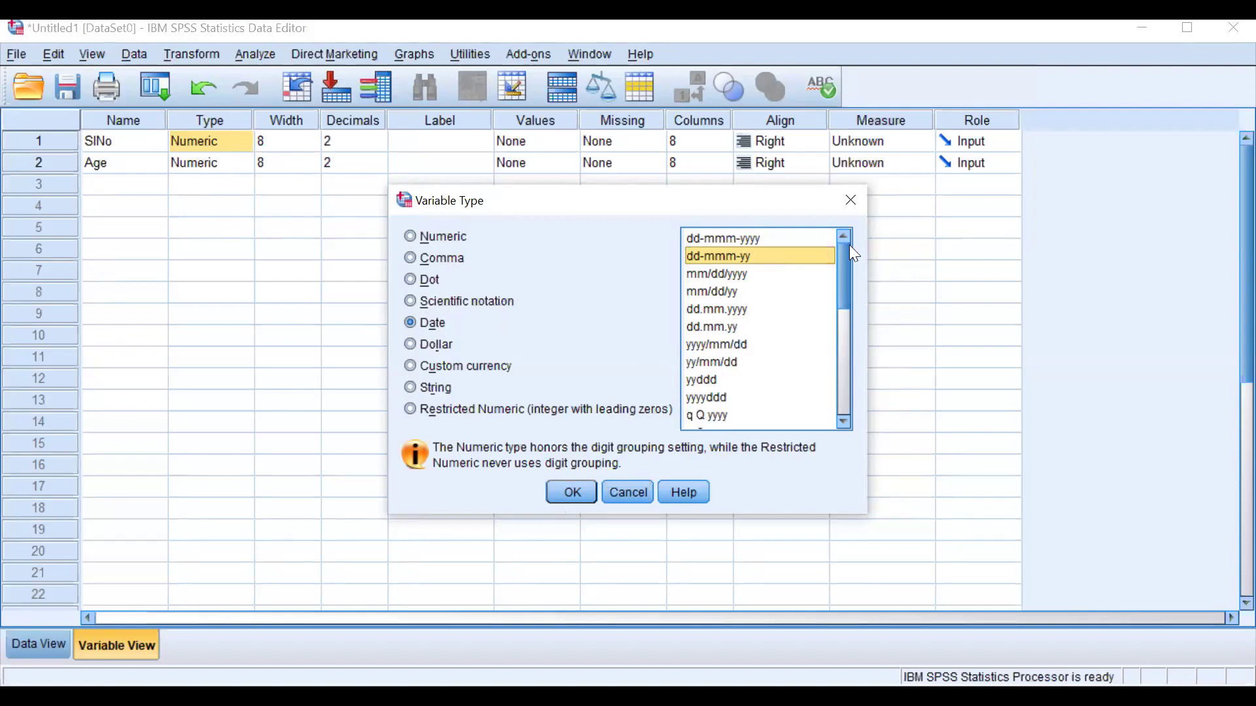
left_click(448, 240)
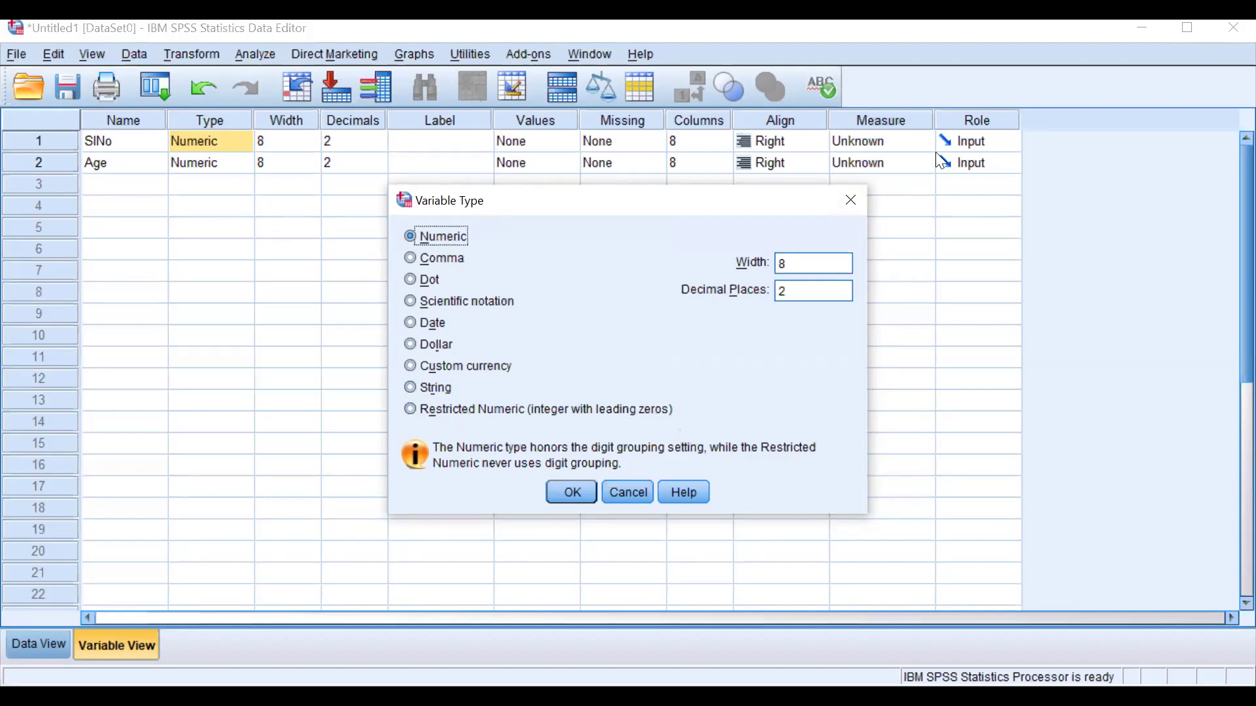
left_click(851, 197)
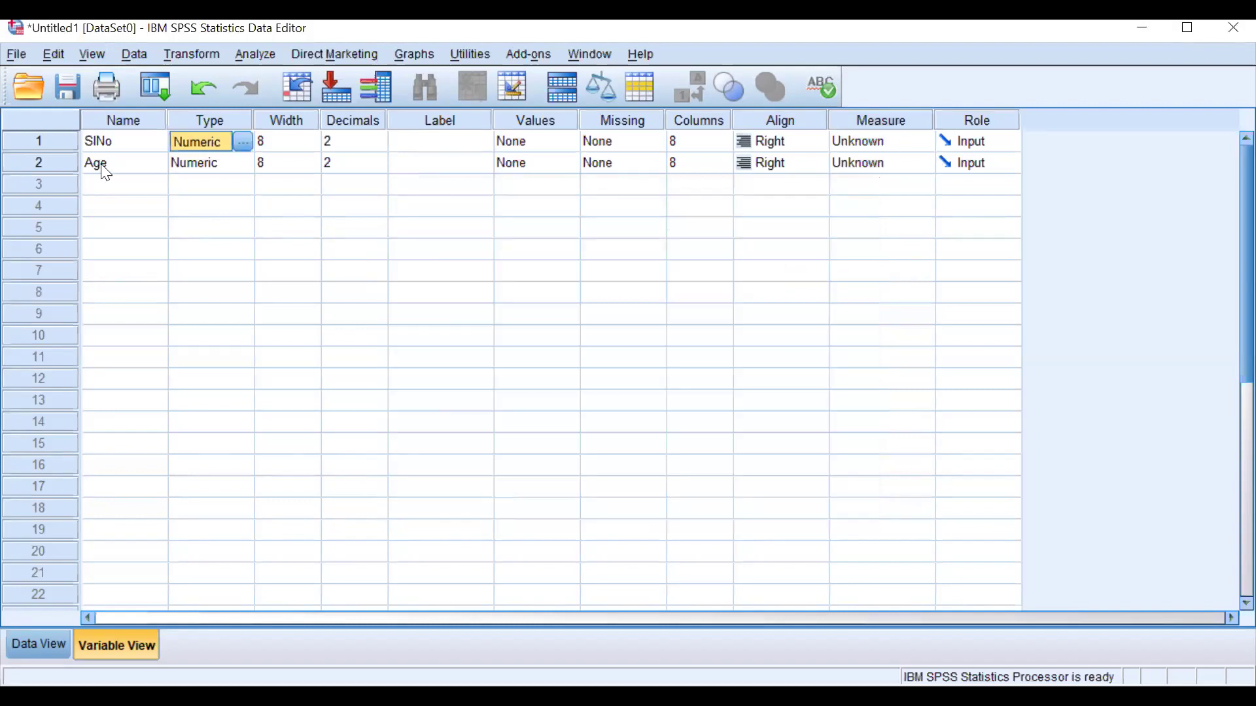
Try to set SlNo's width to 250.
left_click(311, 145)
left_click(312, 145)
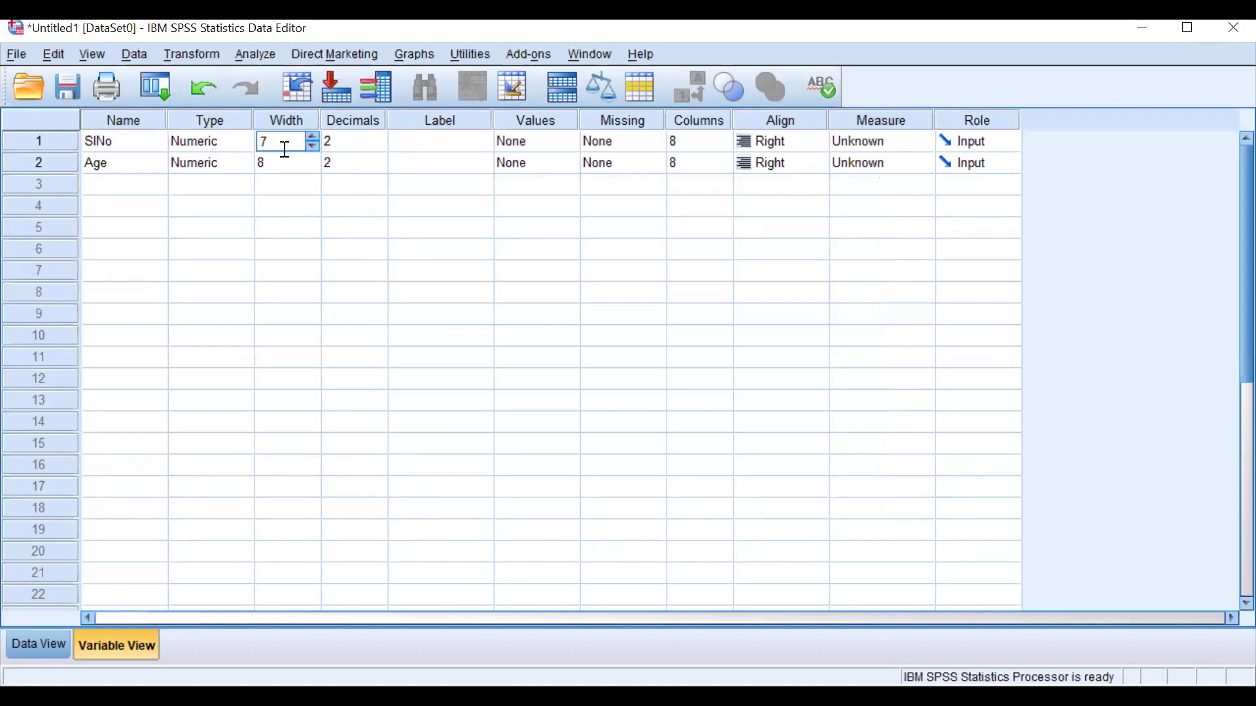
key("BackSpace")
type("250")
left_click(66, 643)
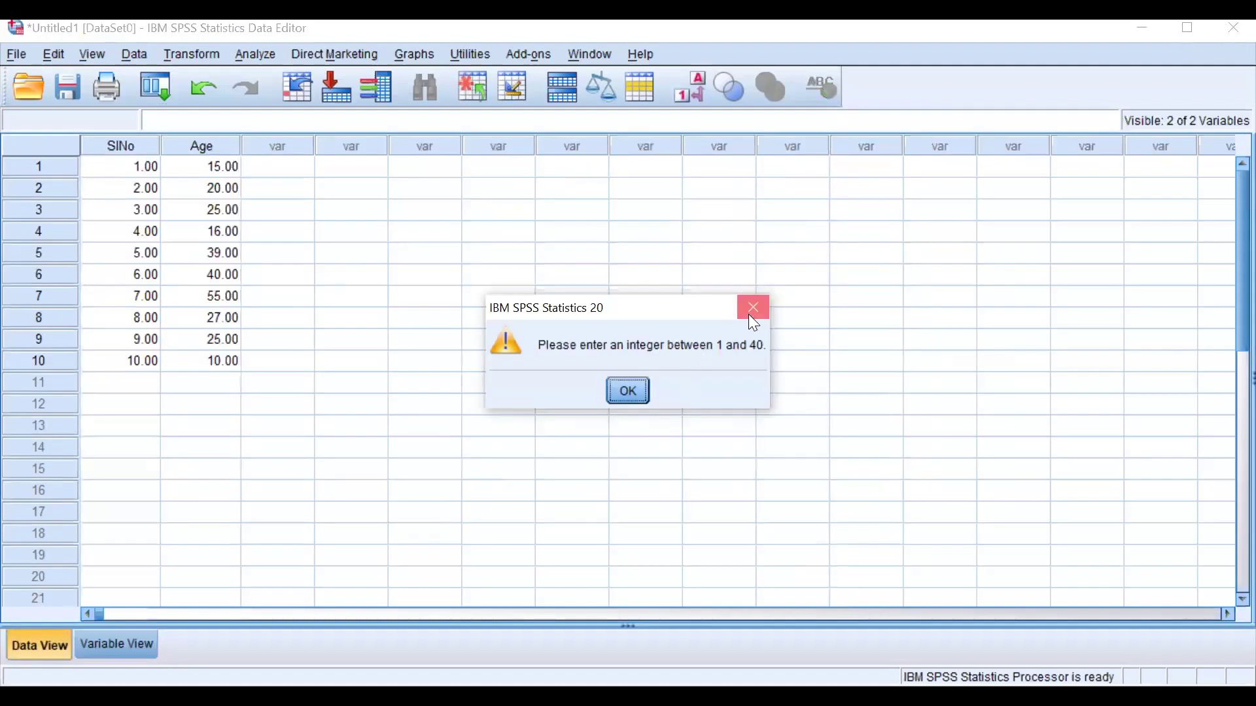
left_click(753, 308)
Set SlNo's width to 40, inspect its variable type settings and check the columns in the Data View.
left_click(115, 646)
left_click(295, 145)
double_click(294, 146)
type("40")
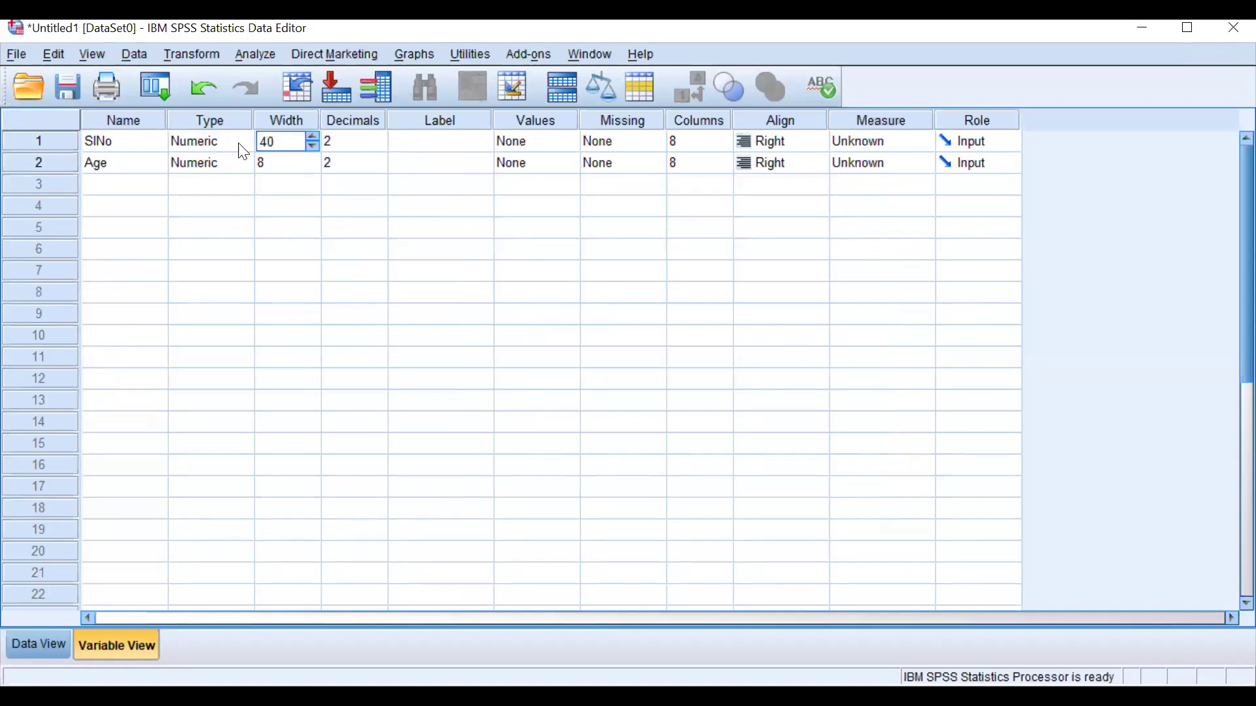
left_click(234, 143)
left_click(236, 143)
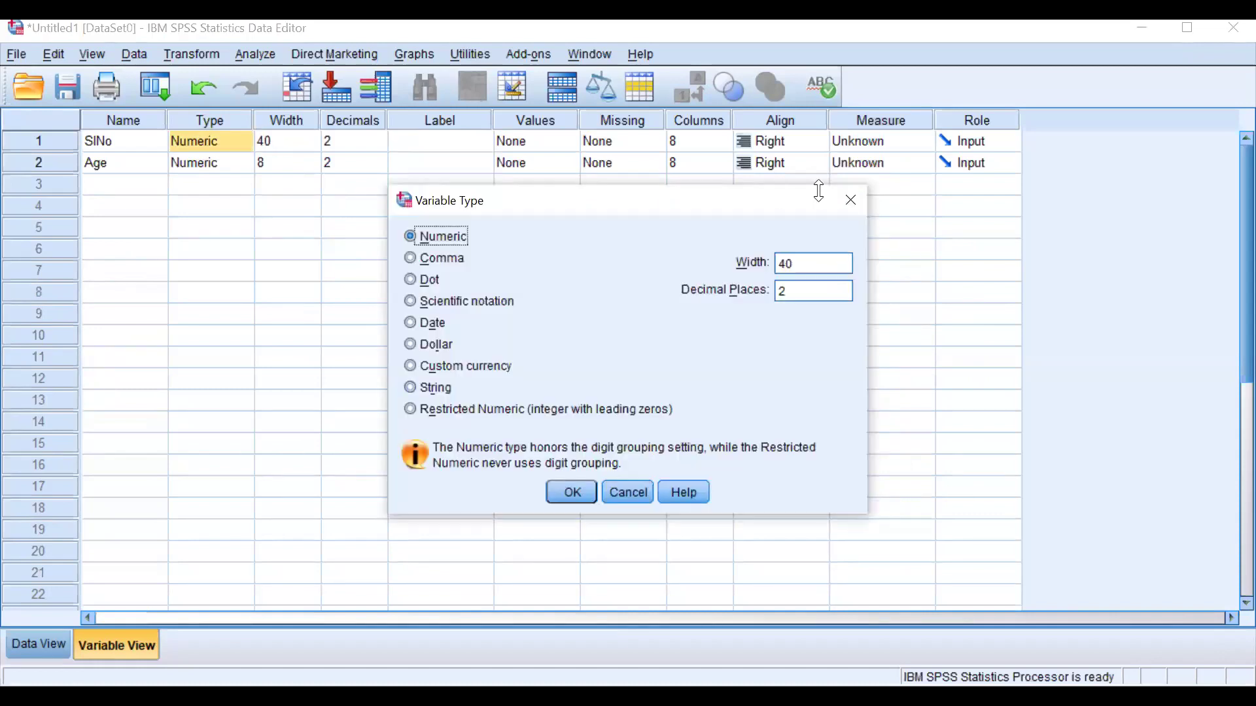
left_click(850, 199)
left_click(23, 648)
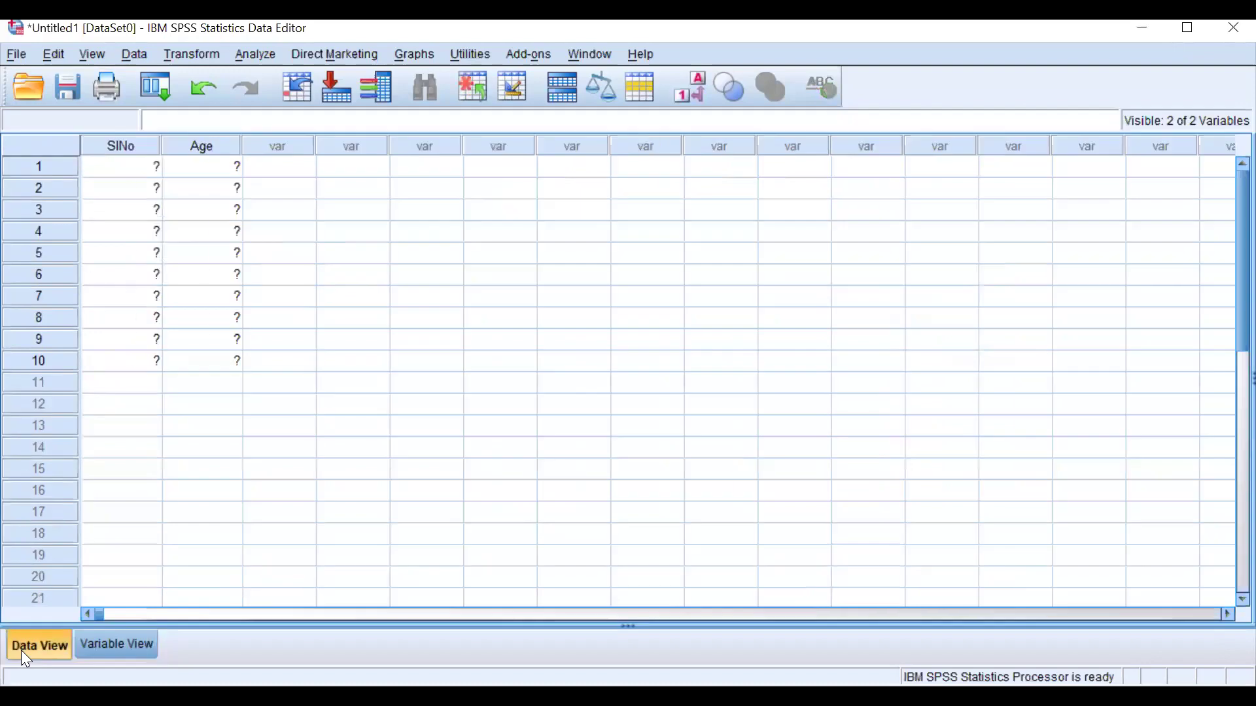
left_click_drag(166, 142, 159, 144)
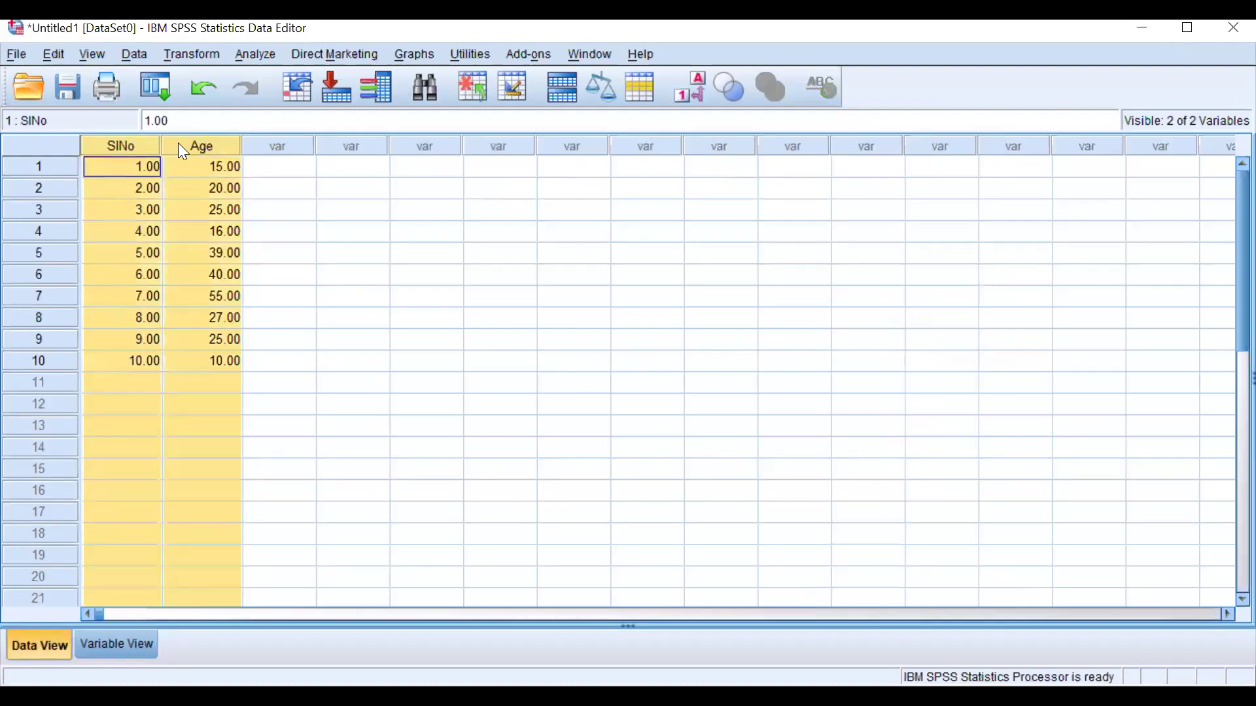
Set SlNo's width to 10 in the Variable View.
left_click(131, 638)
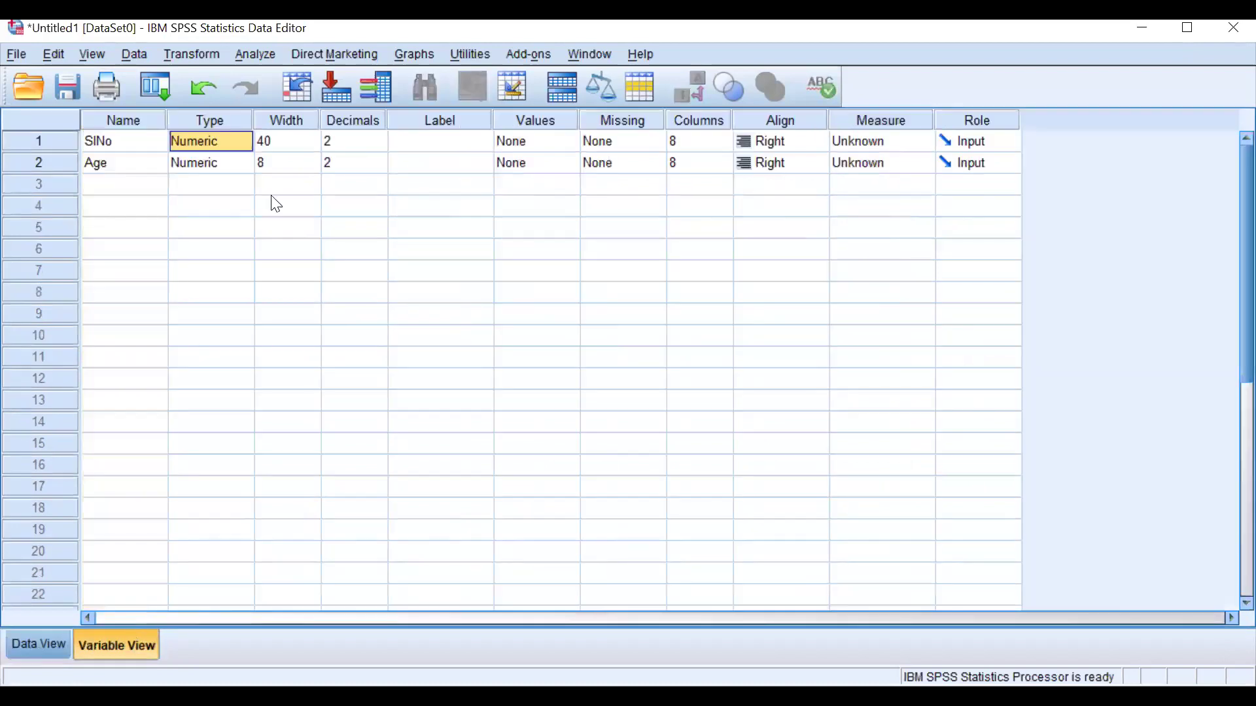
left_click(289, 144)
double_click(288, 144)
key("BackSpace")
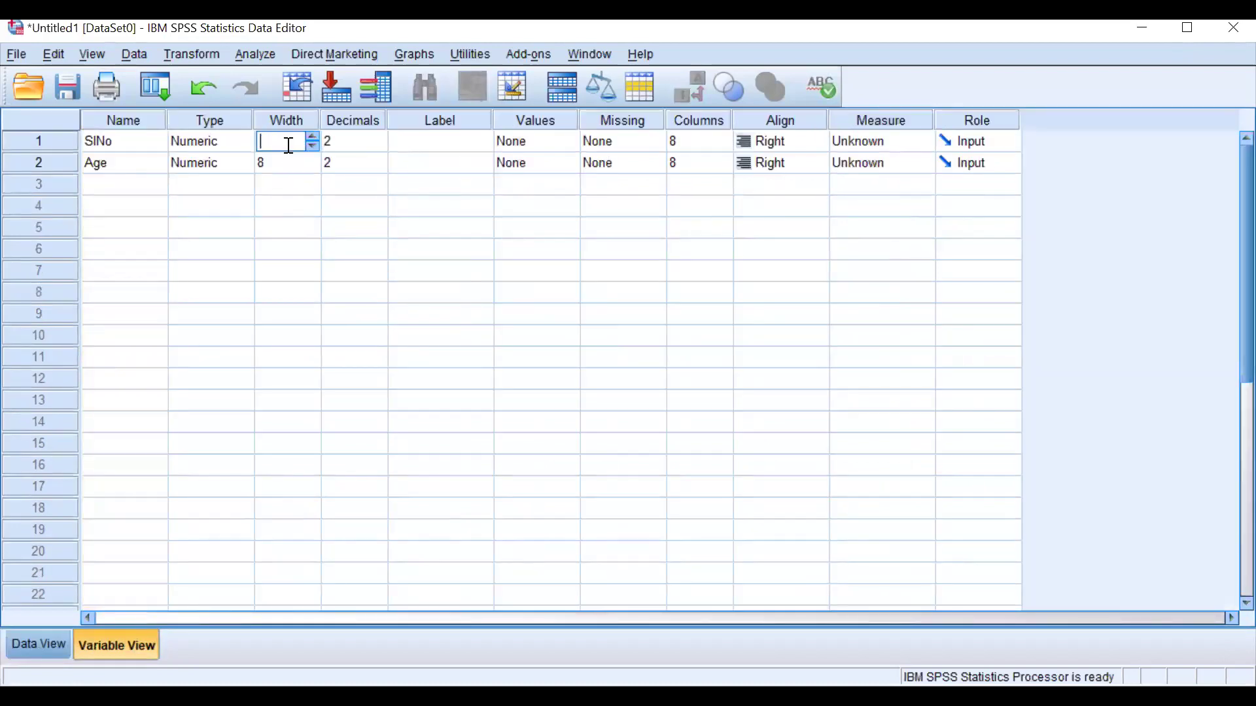
type("10")
left_click(289, 176)
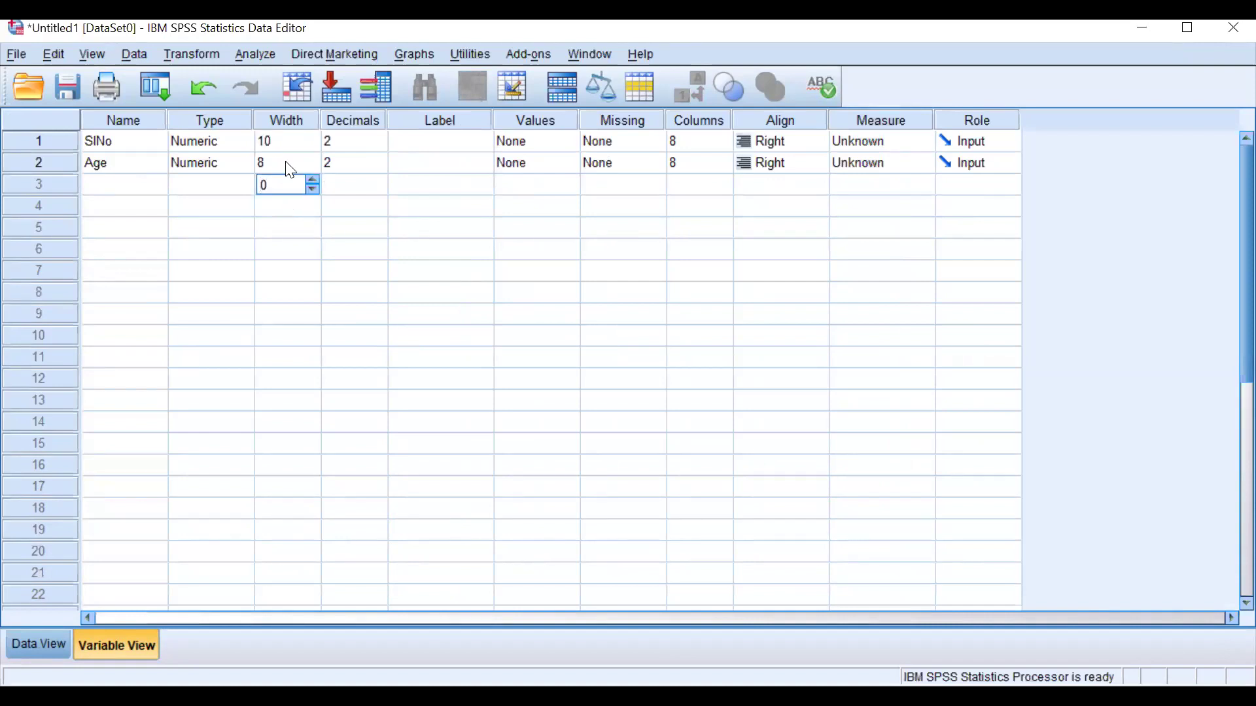
left_click(288, 164)
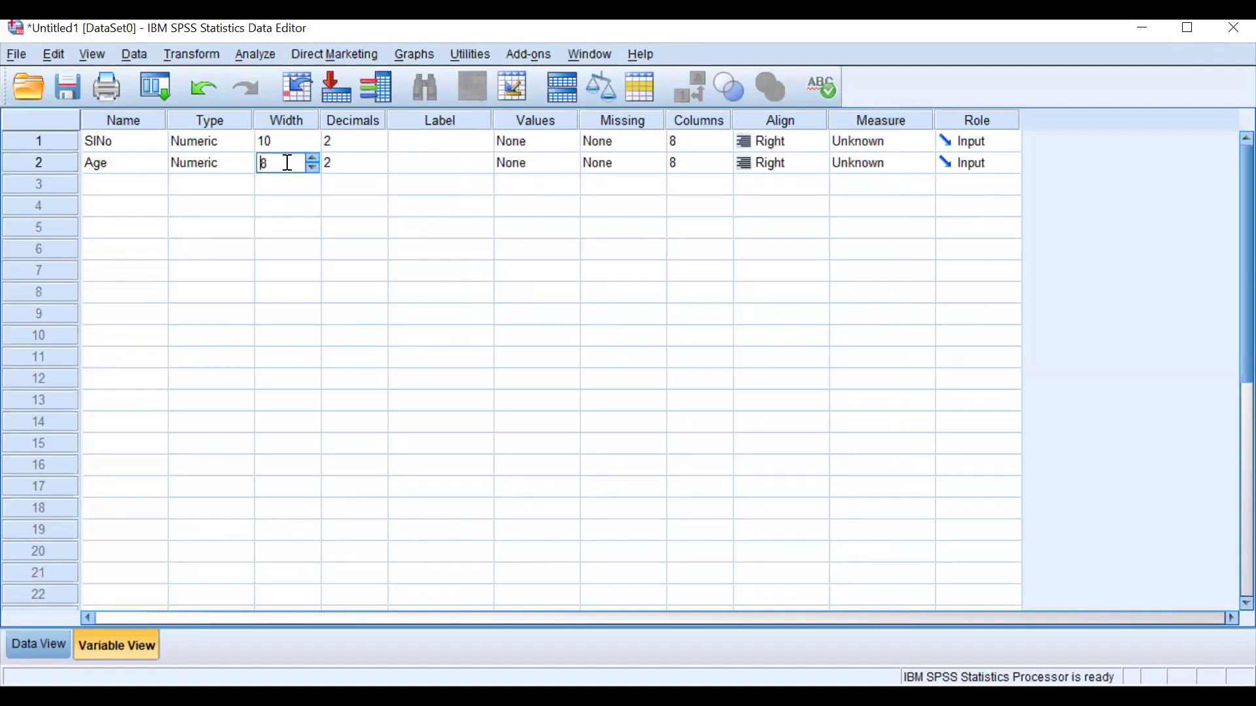
Widen the SlNo column in the Data View to a column width of about 24 and return to the Variable View.
left_click(39, 658)
left_click_drag(227, 153, 304, 187)
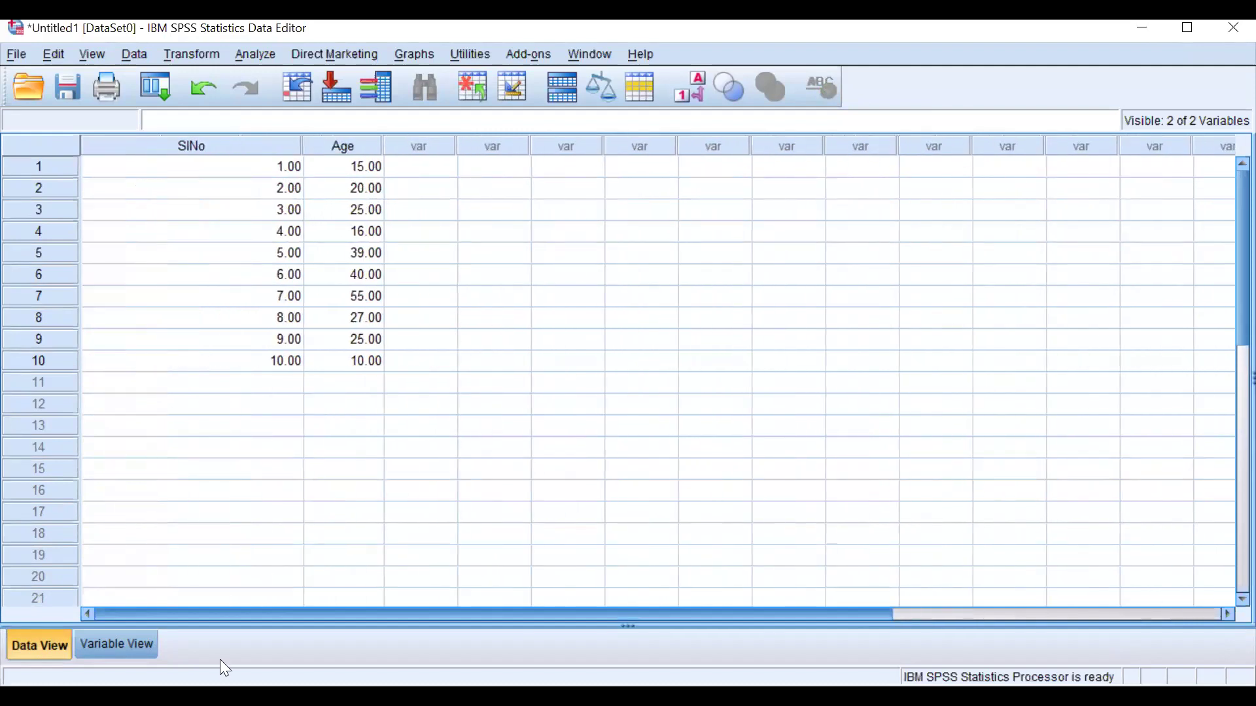
left_click(137, 638)
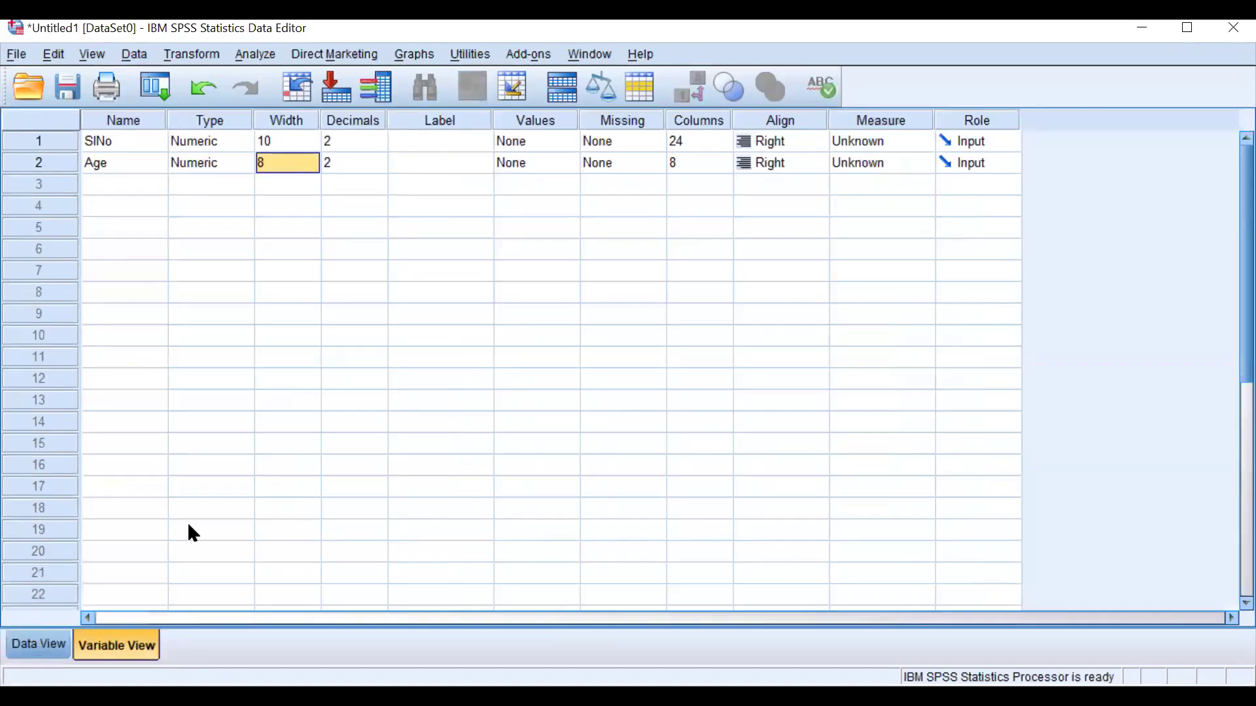
Set the number of decimals for SlNo to 3.
left_click(383, 139)
left_click(383, 139)
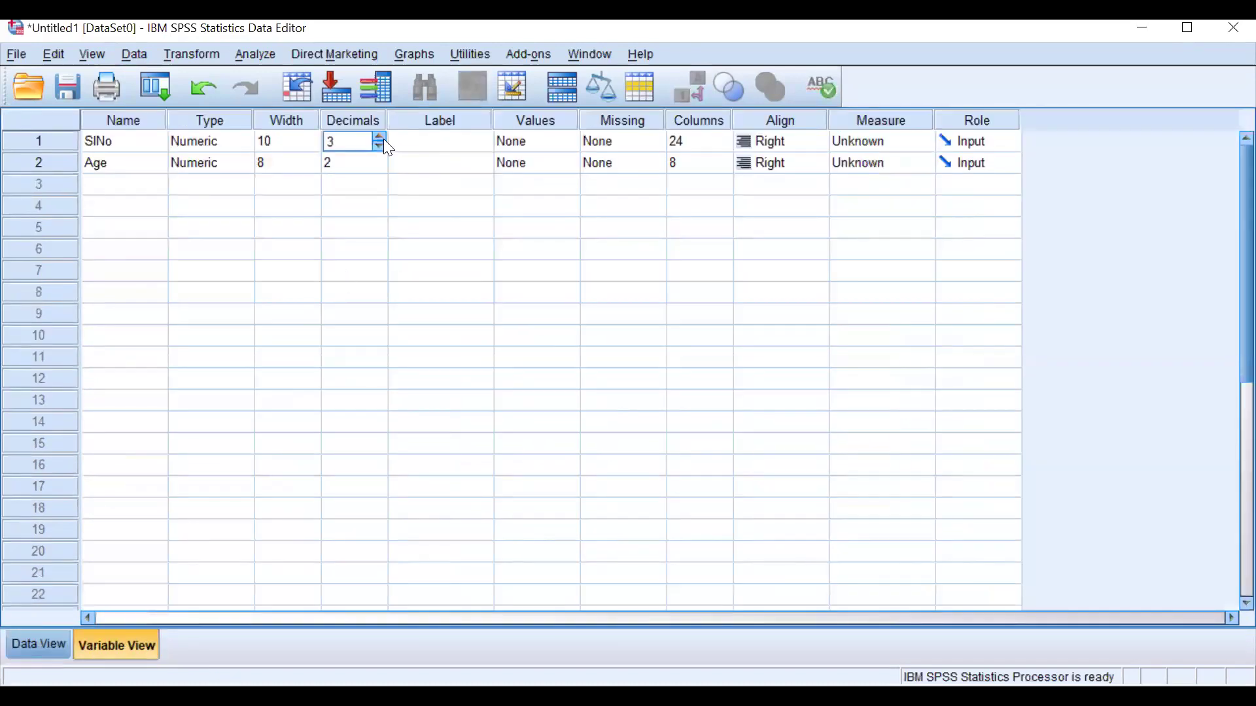
left_click(347, 163)
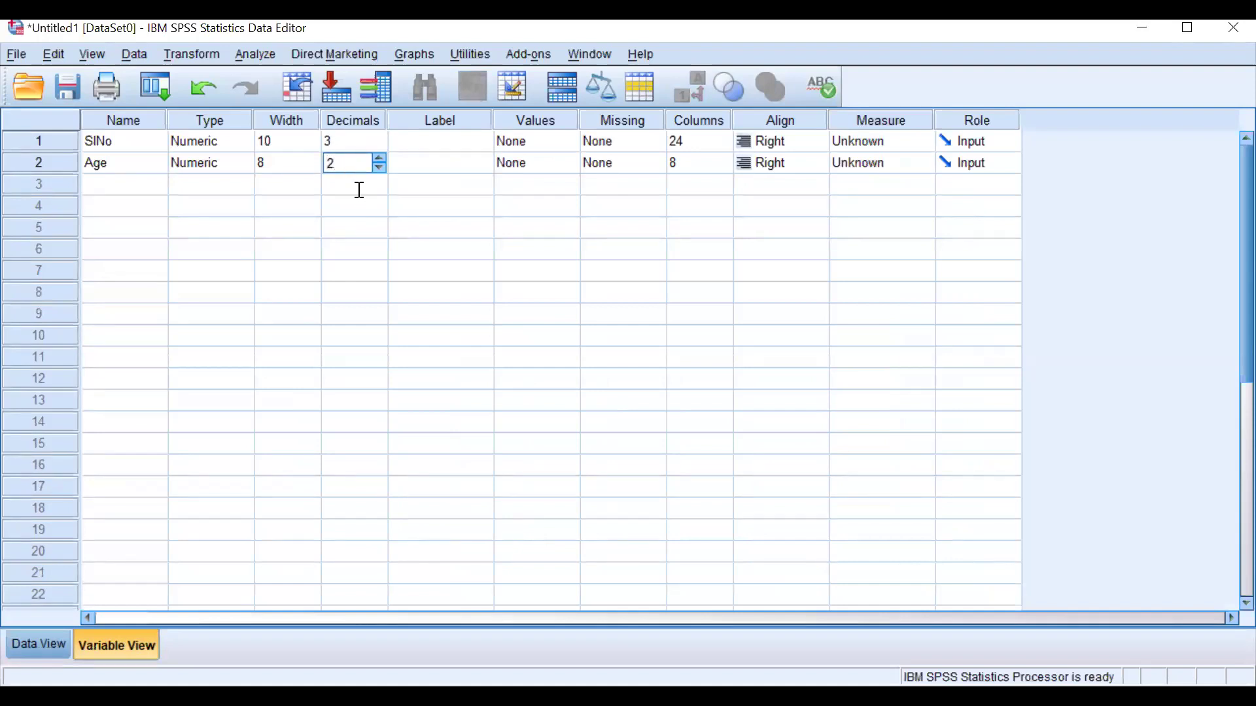
Add a third variable with default properties by editing the Decimals entry in the empty row below Age.
left_click(359, 189)
type("0")
key("BackSpace")
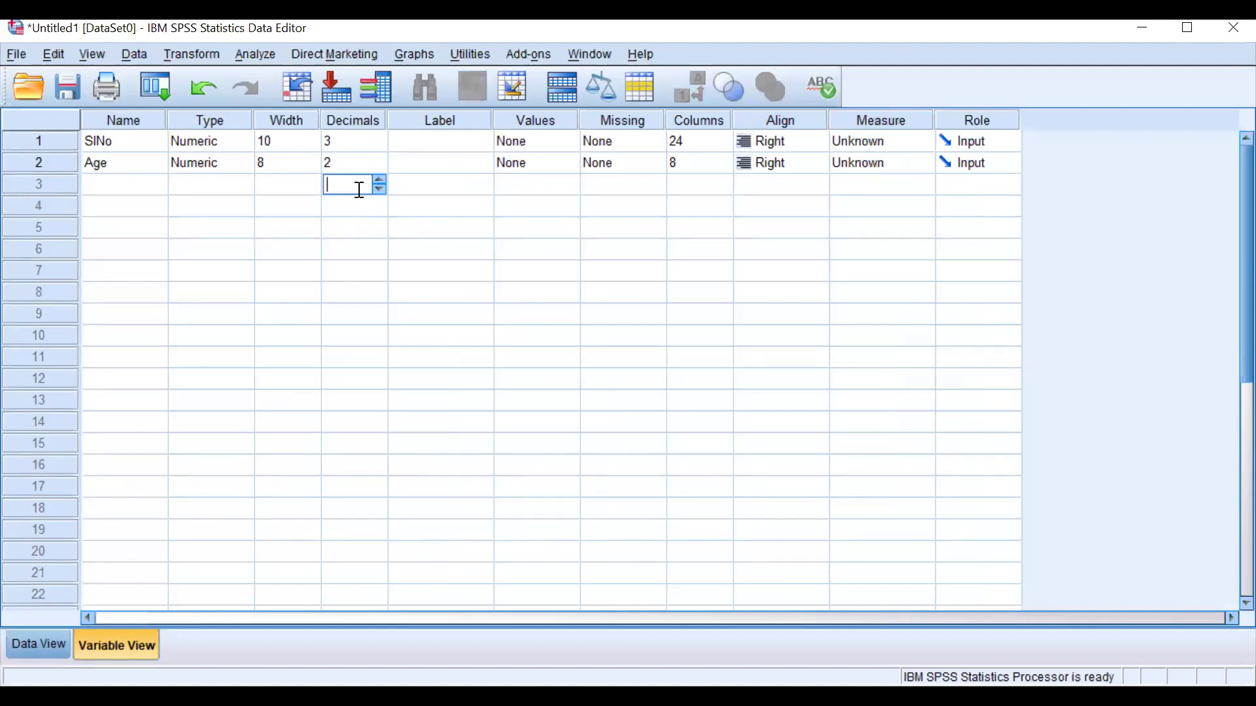
left_click(368, 162)
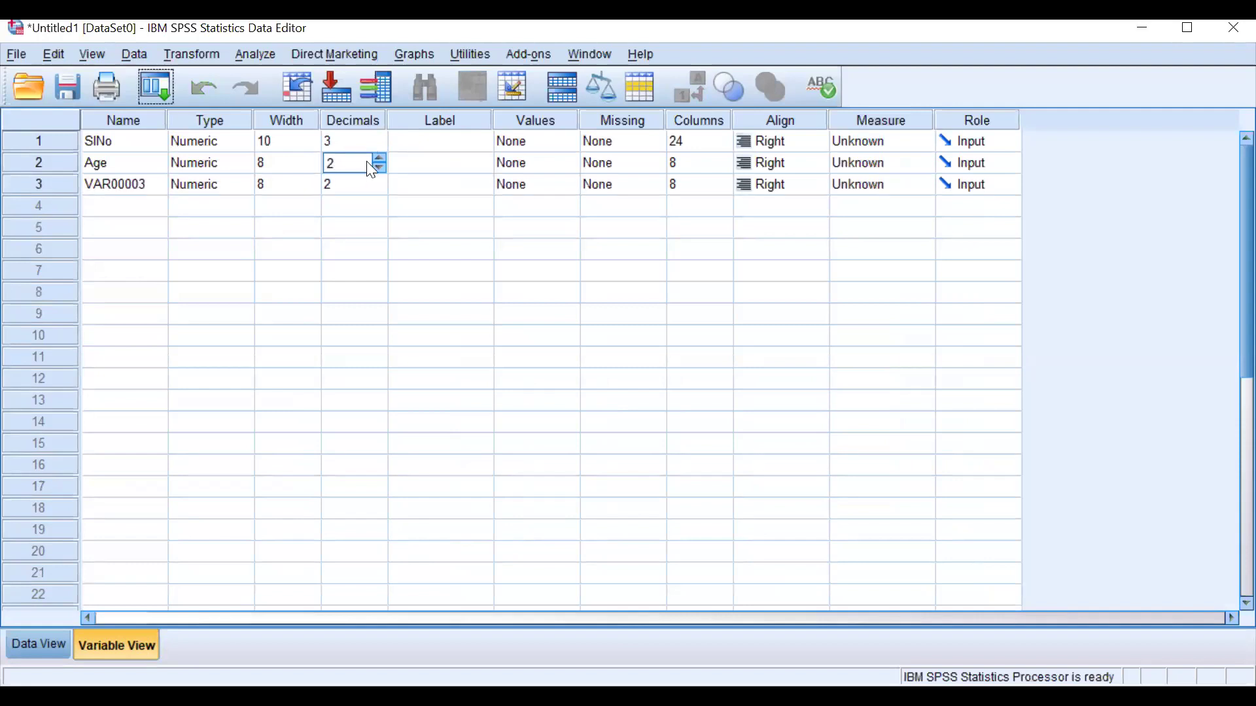
left_click(471, 185)
left_click(760, 307)
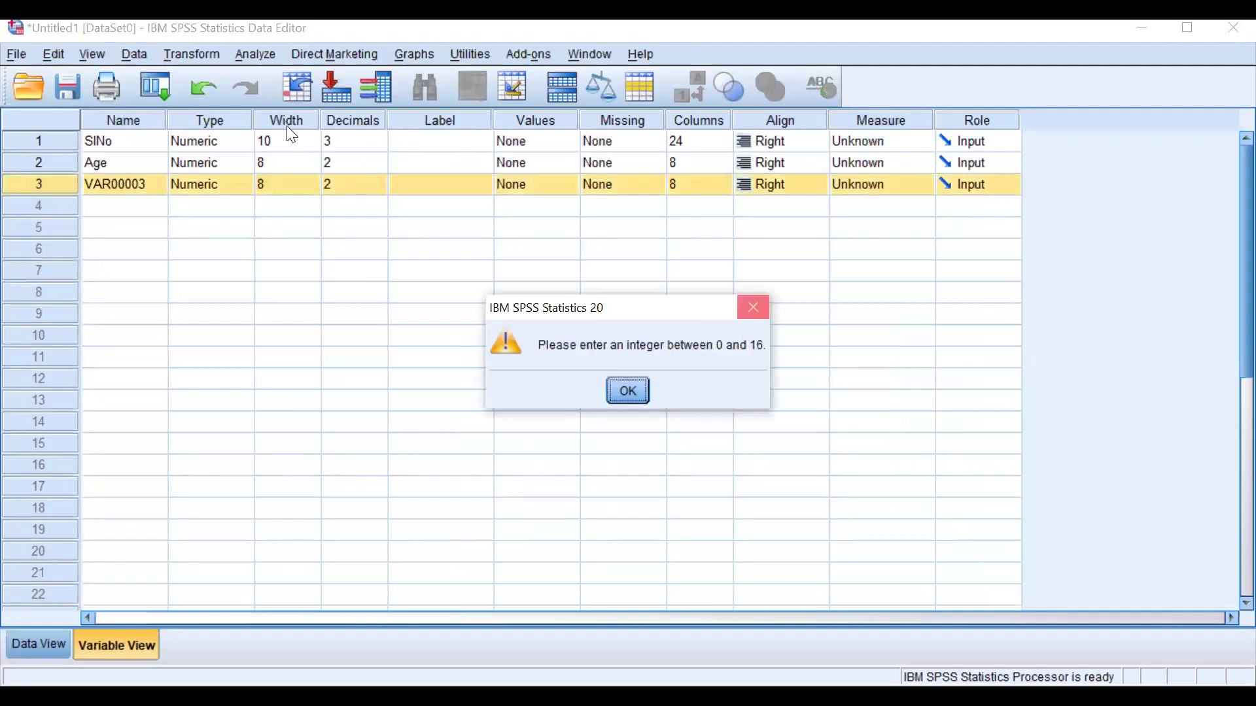
left_click(340, 163)
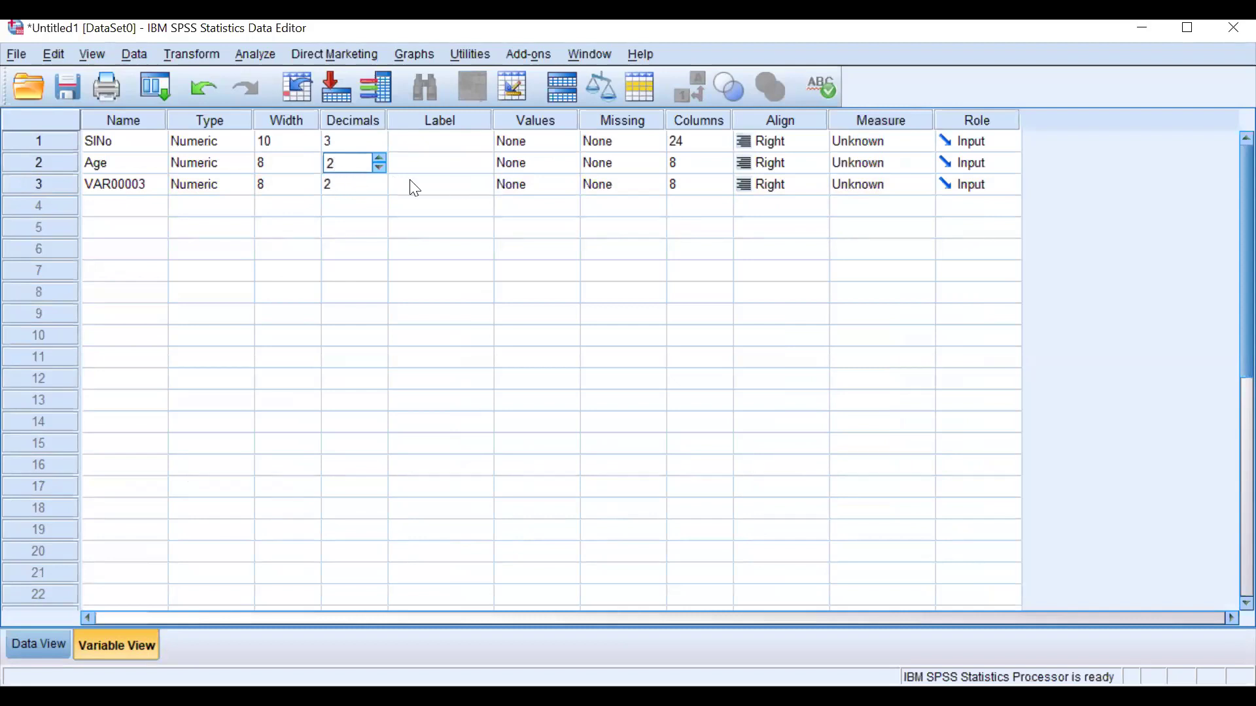
Open the value label settings for Age to inspect them and close them without defining any labels.
left_click(575, 163)
left_click(574, 161)
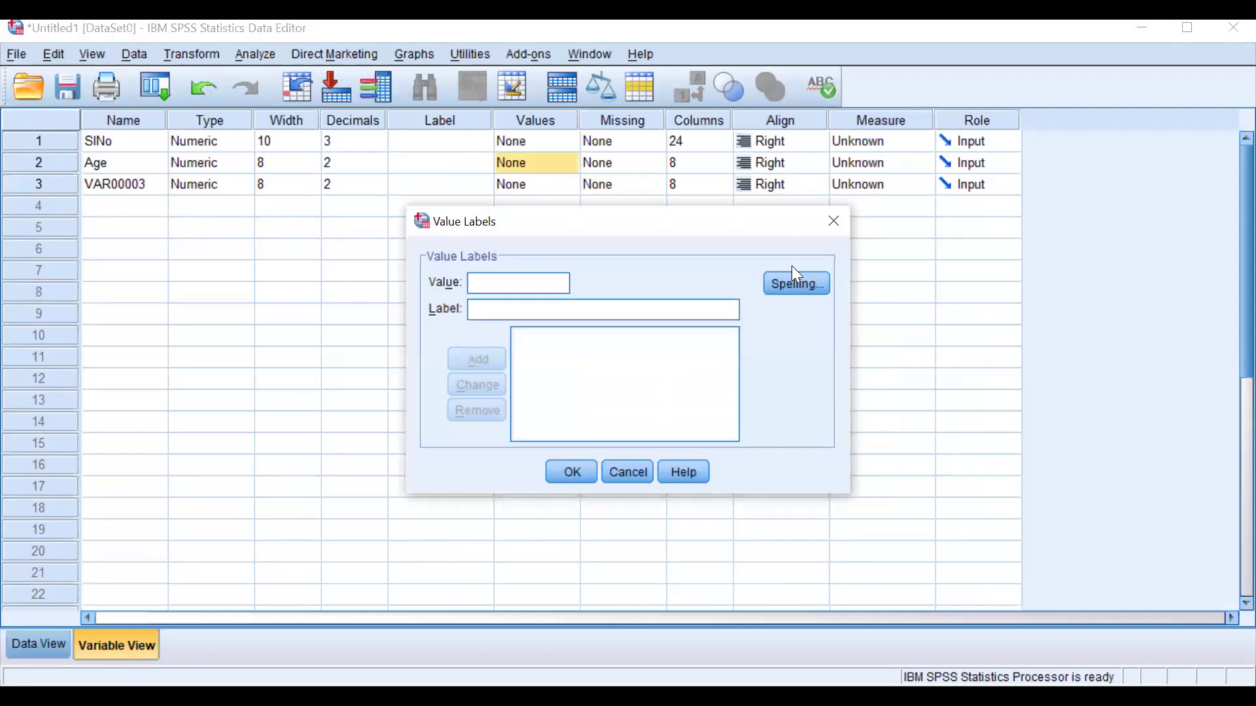
left_click(832, 234)
Widen the Label and Name columns of the Variable View.
left_click_drag(493, 114, 629, 115)
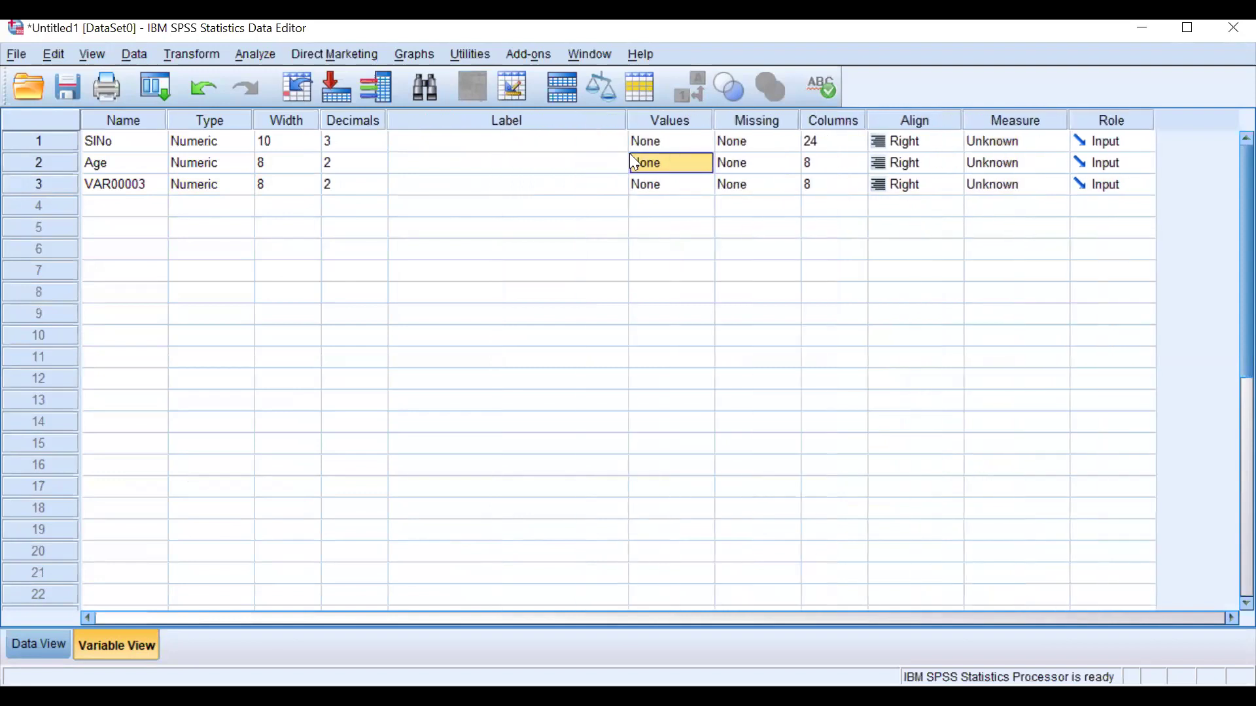
left_click(148, 150)
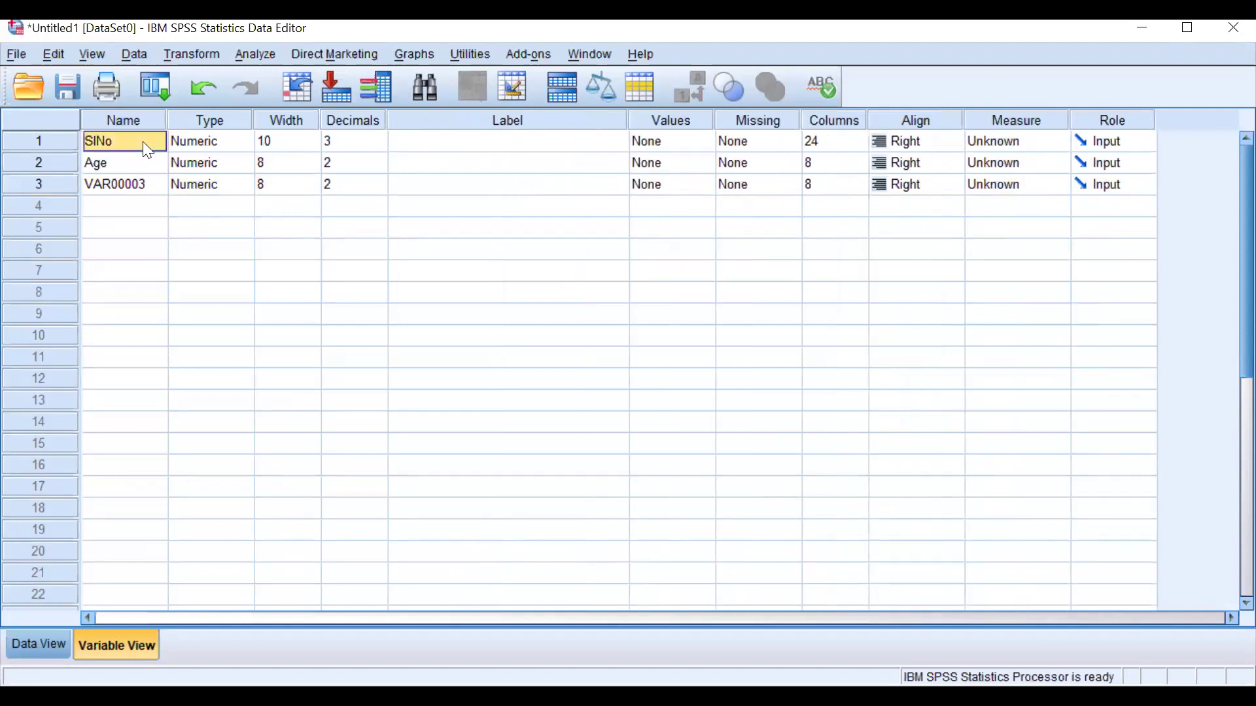
left_click_drag(164, 121, 201, 133)
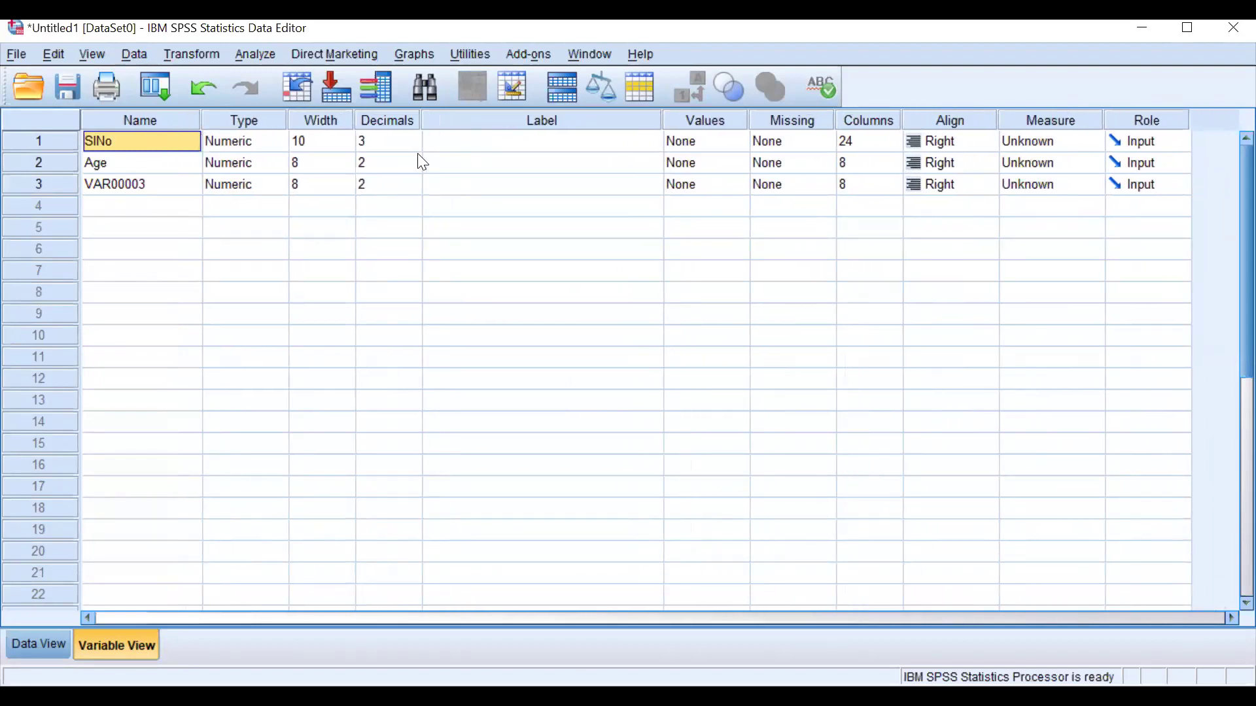
Enter "Age in years" as the label of the Age variable.
left_click(442, 164)
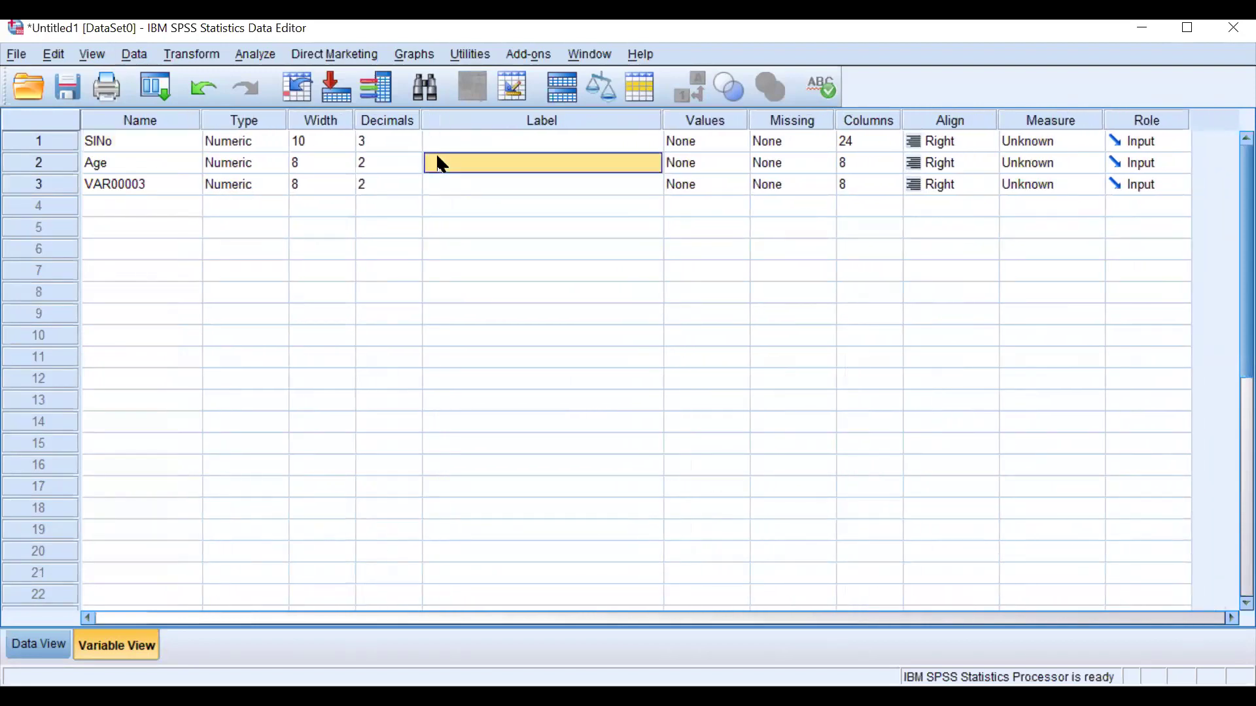
left_click(57, 163)
left_click(120, 164)
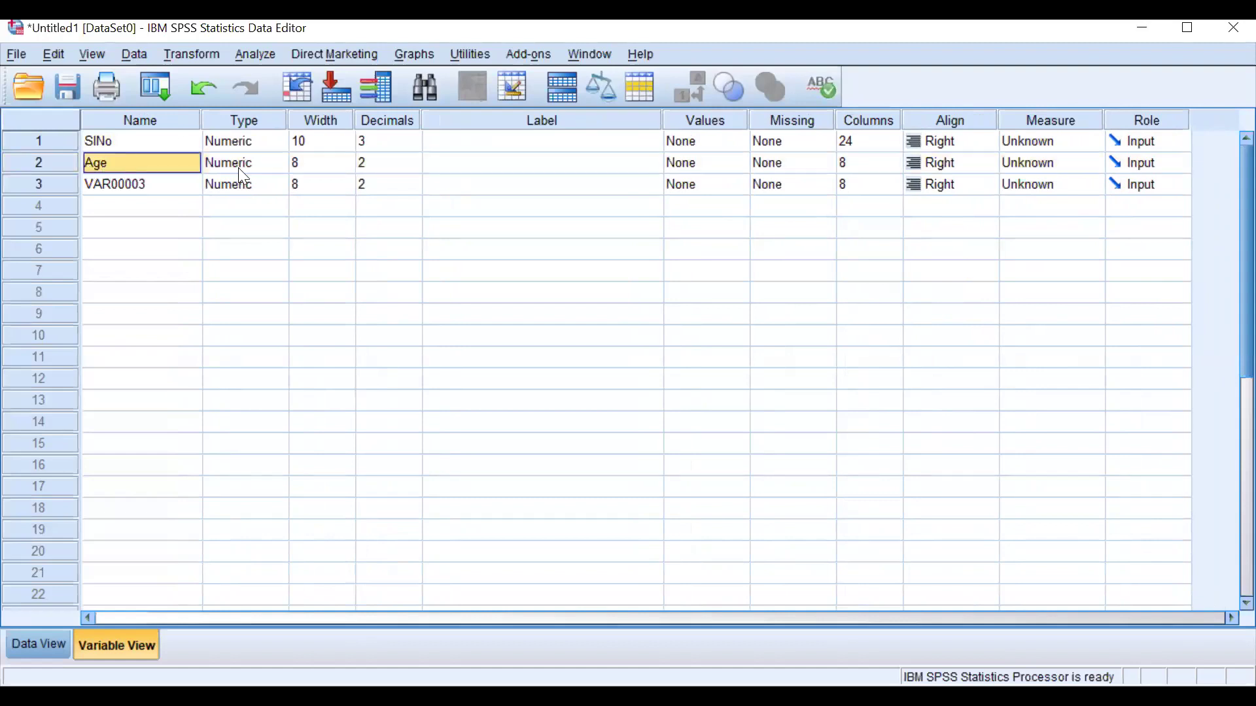
left_click(437, 171)
type("A")
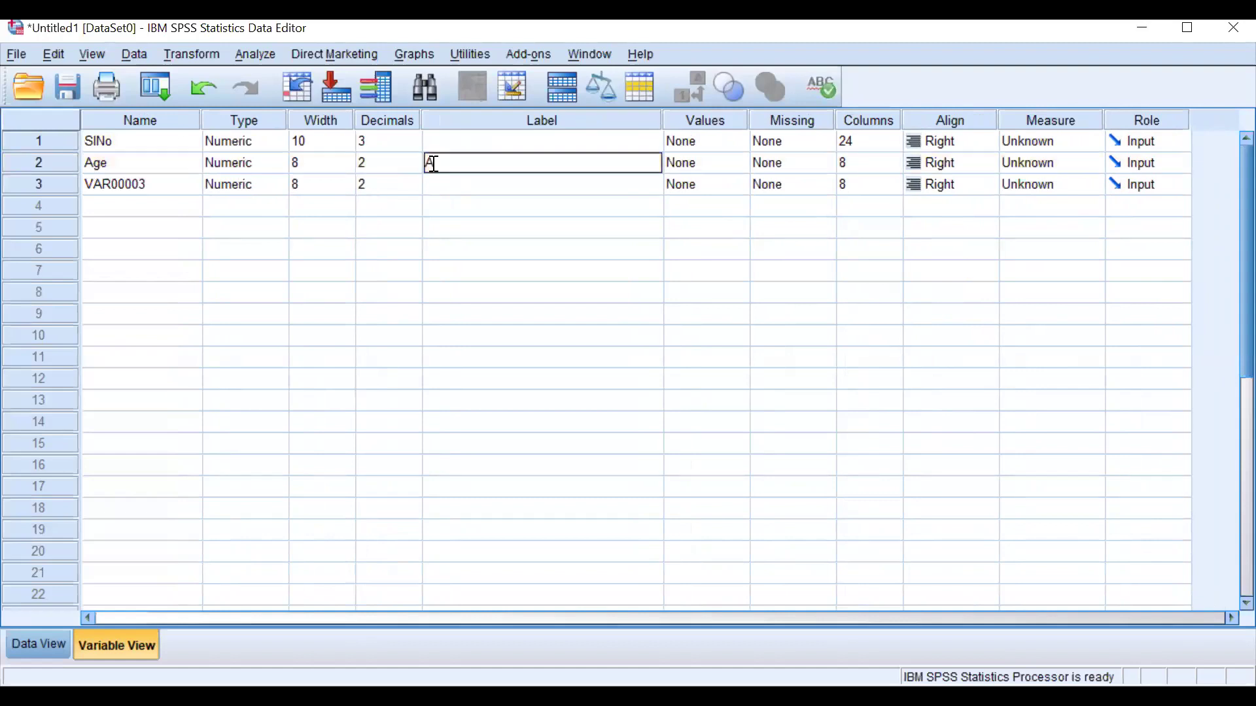
type("ge in years")
left_click(534, 148)
left_click(520, 159)
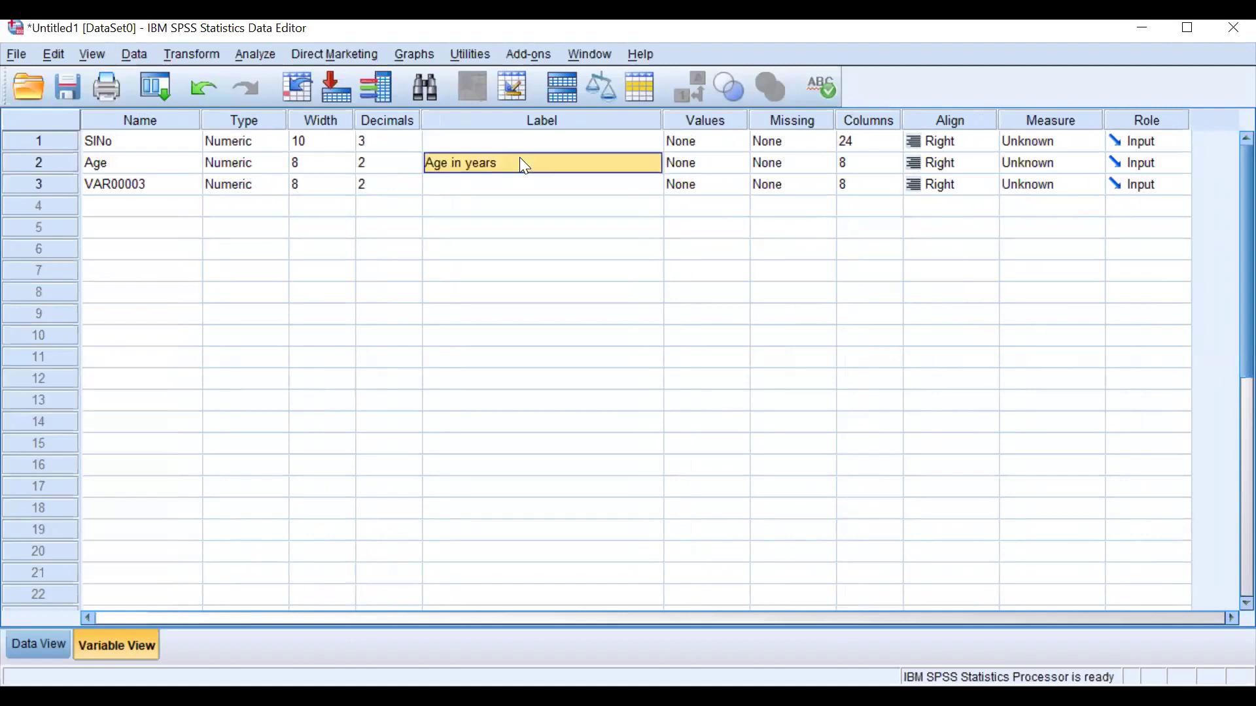
Append the special character @ to Age's label so it reads "Age in years@".
double_click(520, 159)
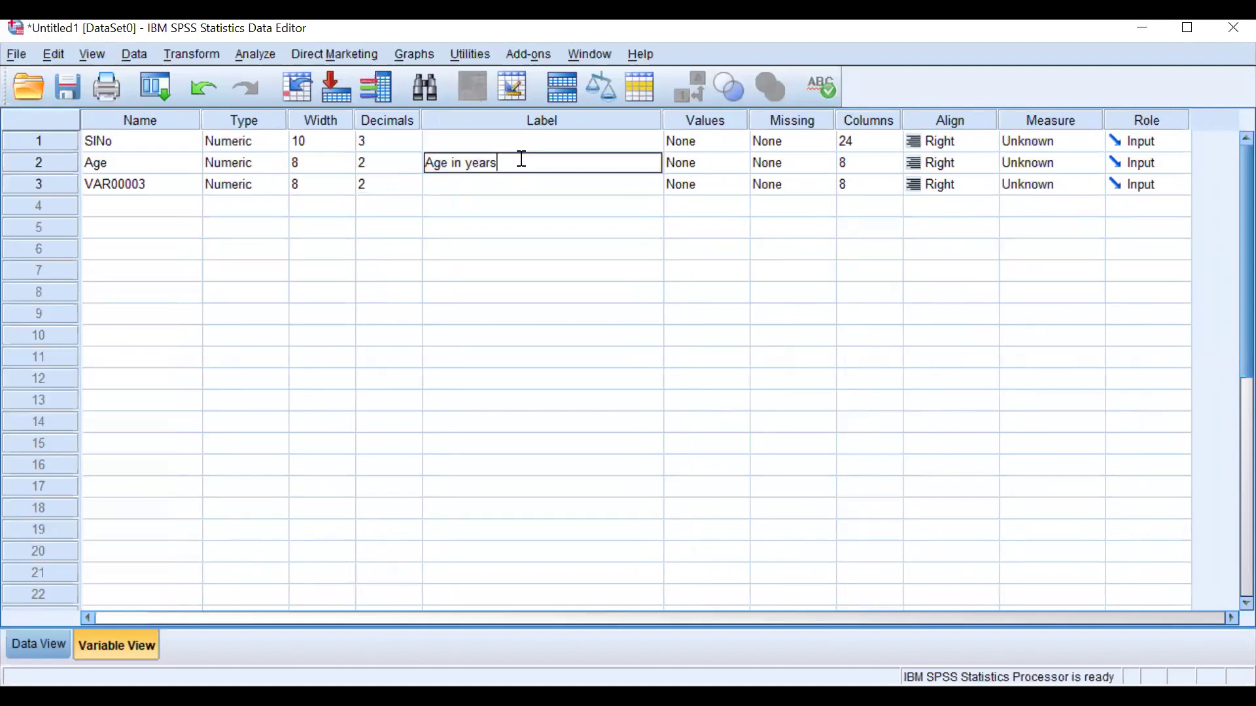
type("@")
left_click(531, 187)
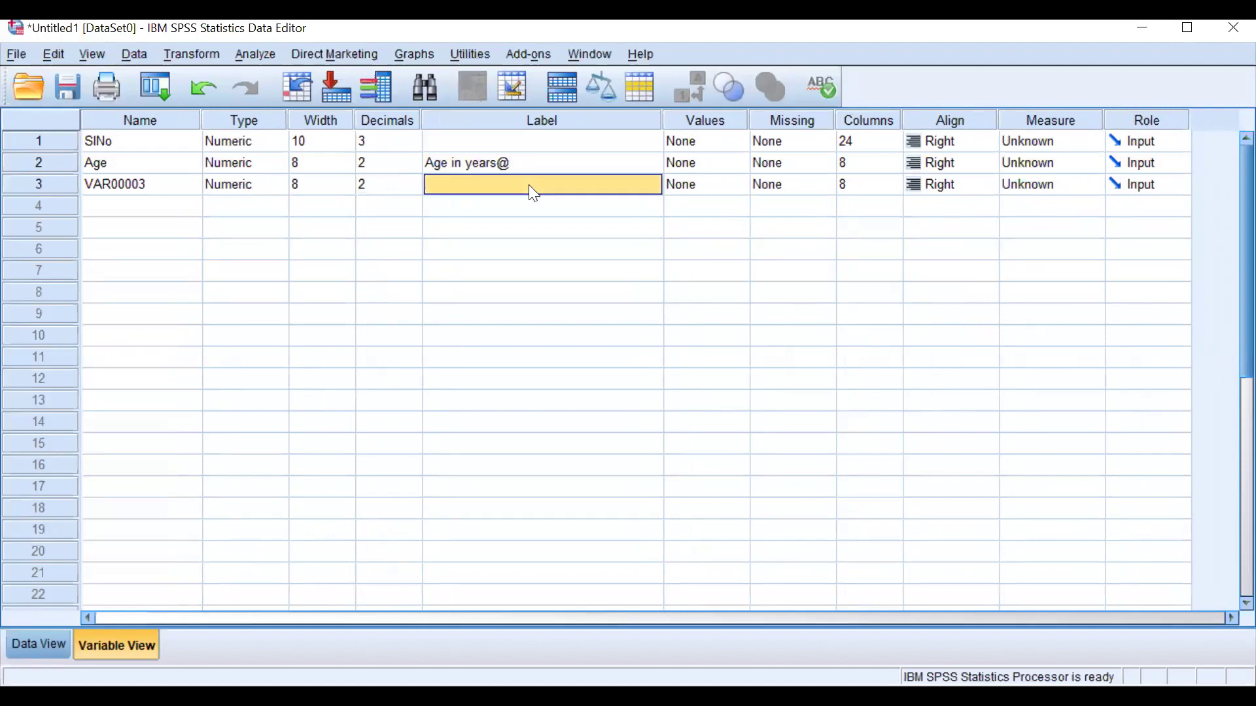
left_click(540, 149)
key("Down")
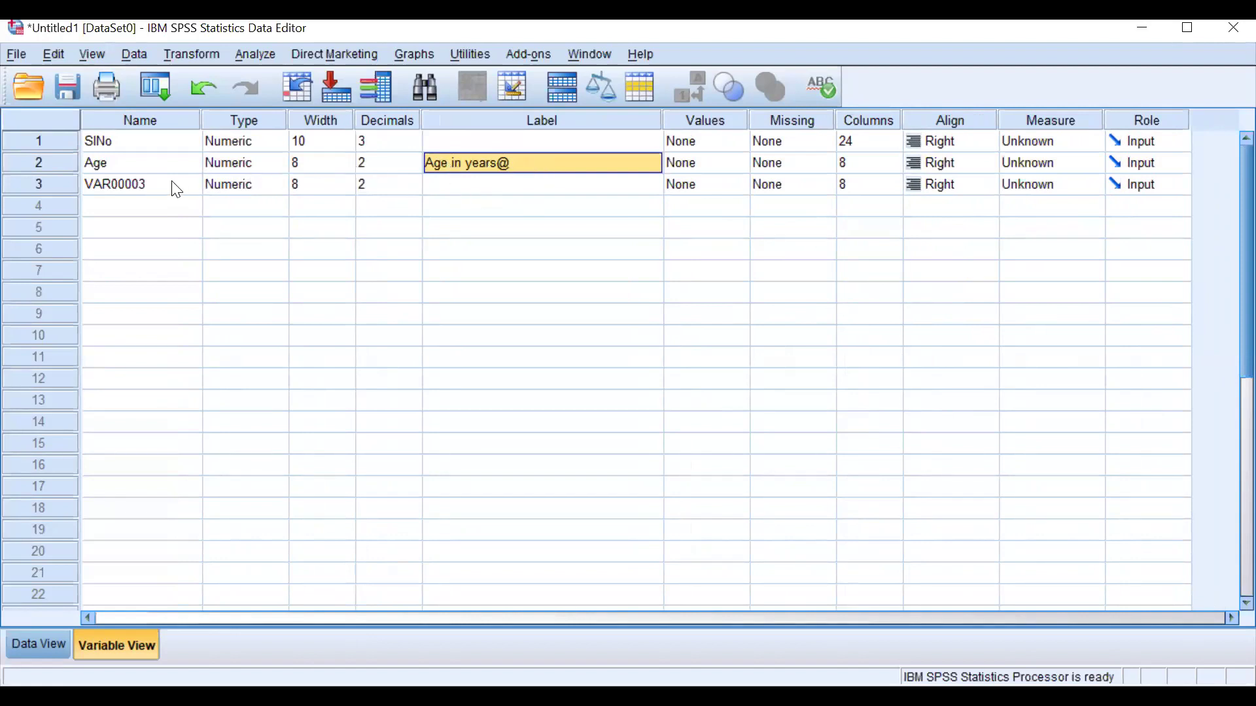
Look at the value label settings for Age and close them without defining anything.
left_click(743, 167)
left_click(739, 164)
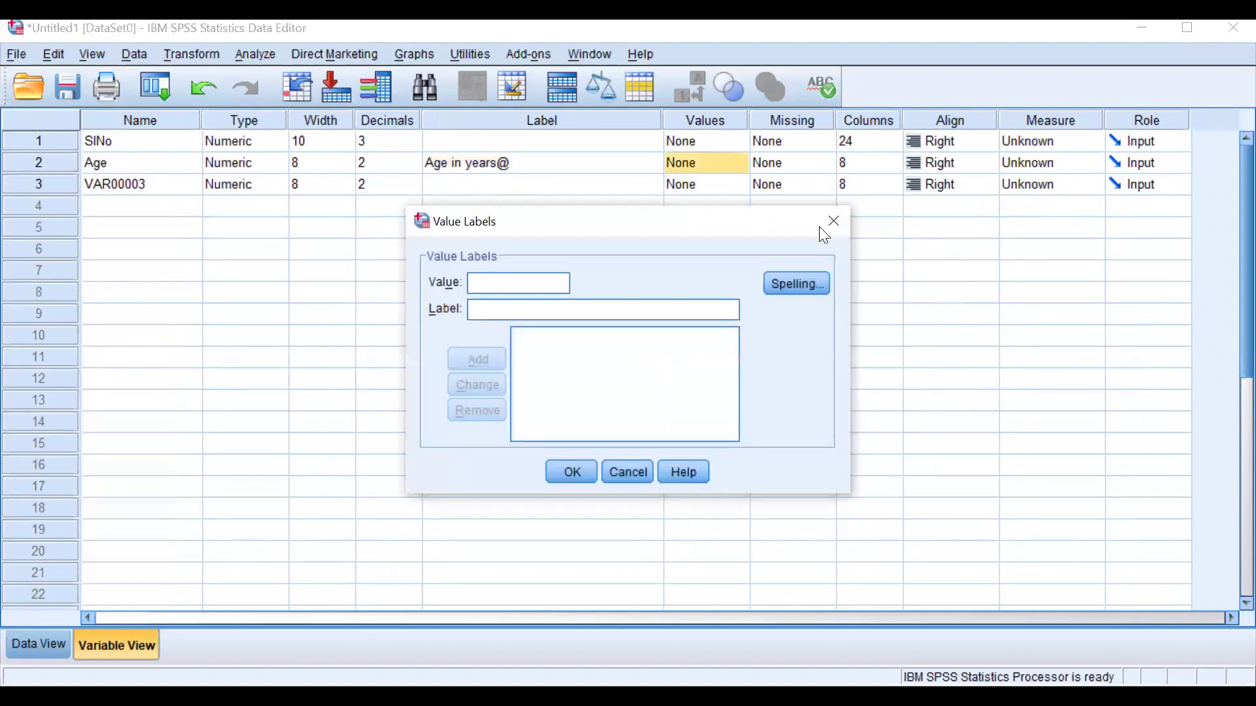
left_click(835, 227)
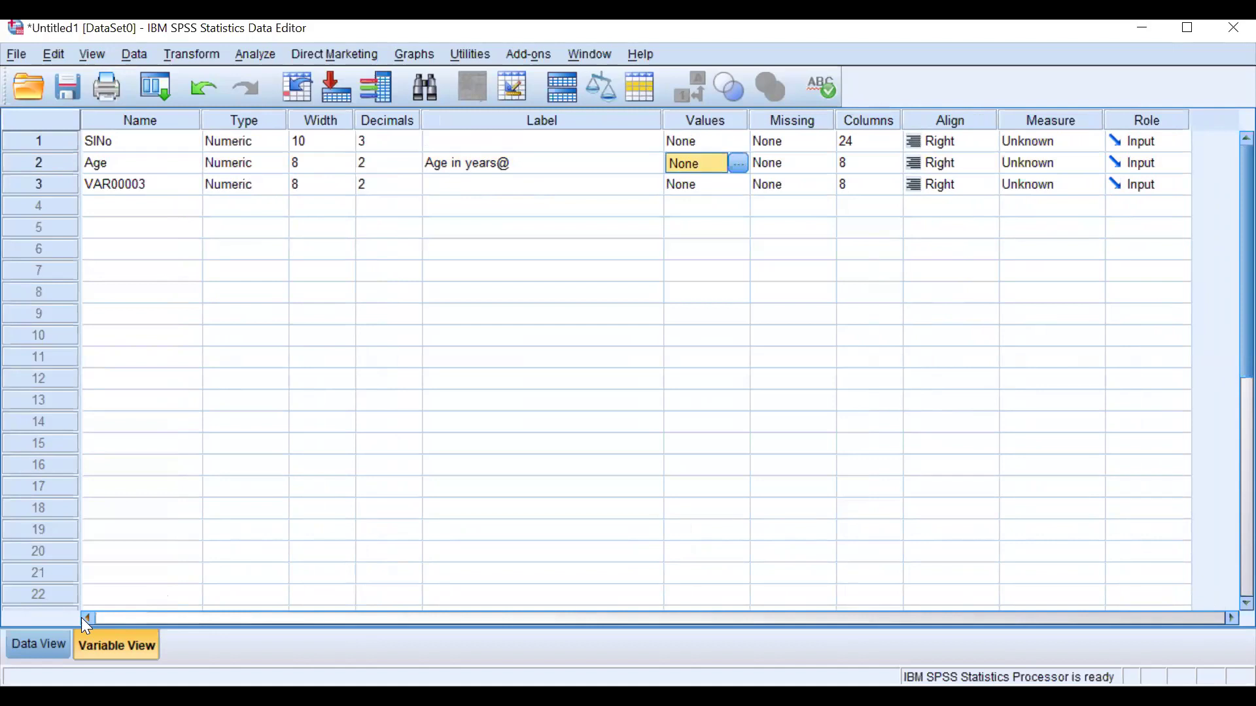
Try to enter the letter m as the first row's value of the numeric third variable in the Data View.
left_click(56, 640)
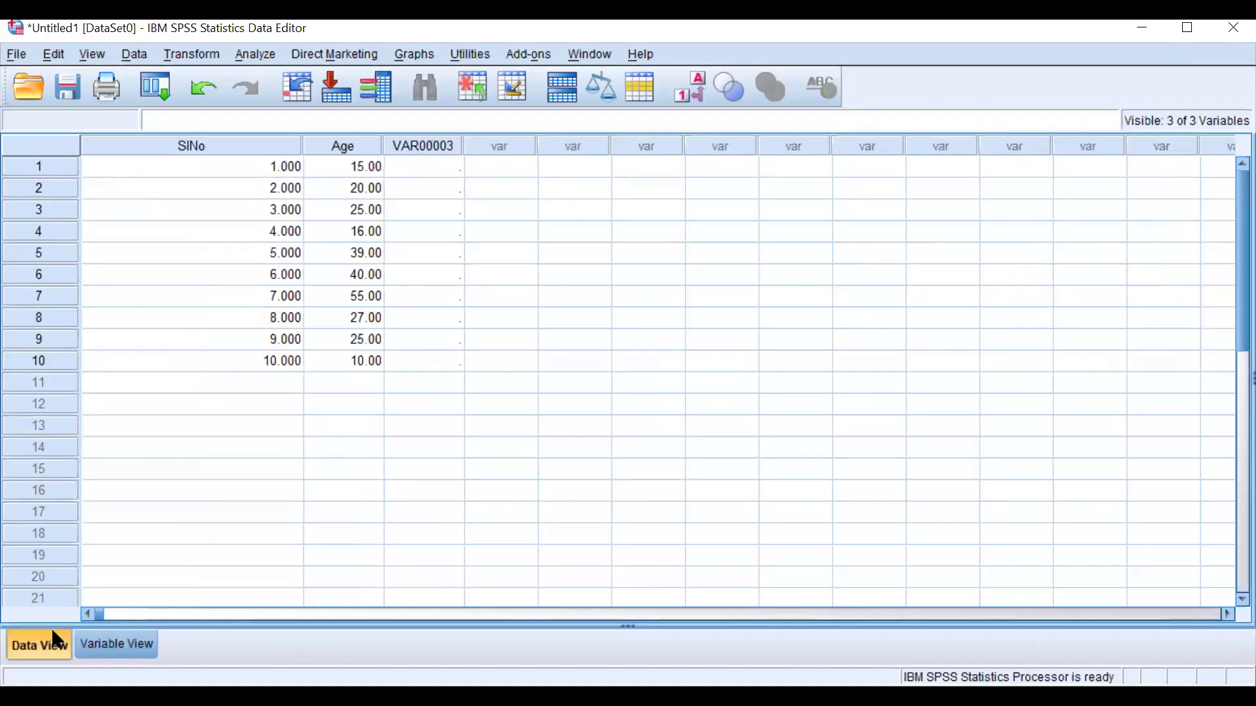
left_click(423, 164)
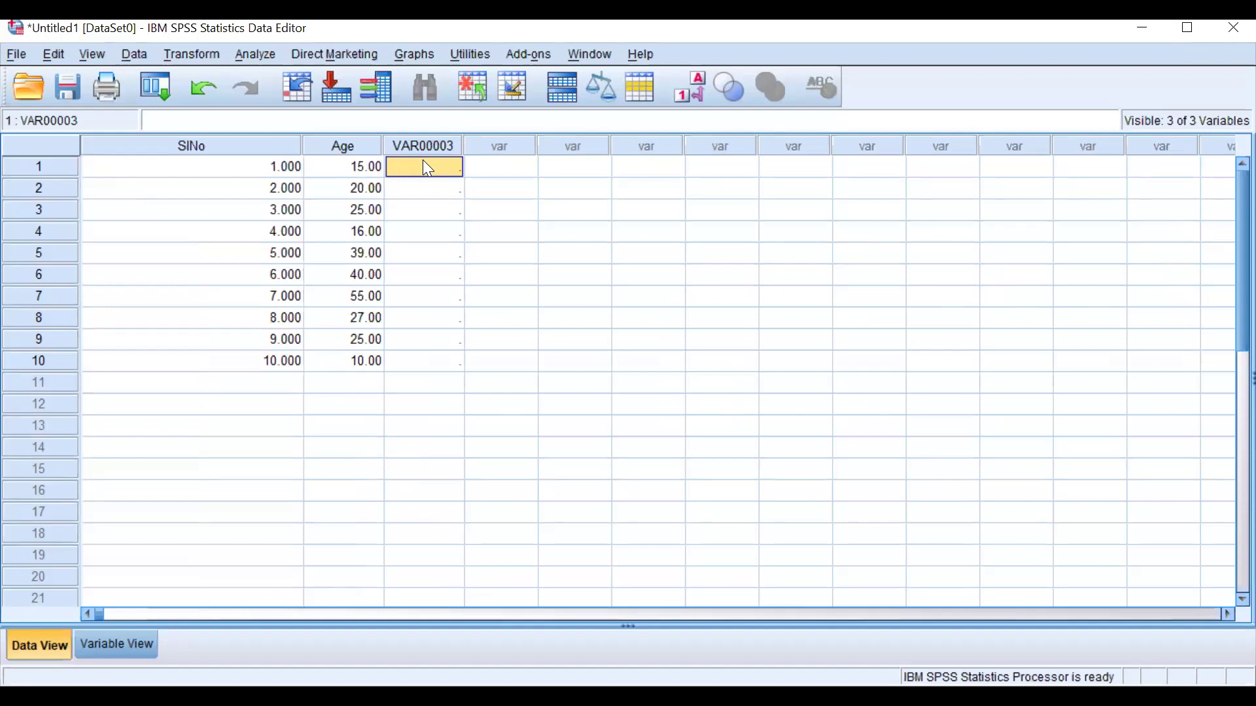
type("ma")
key("BackSpace")
key("BackSpace")
type("m")
key("Return")
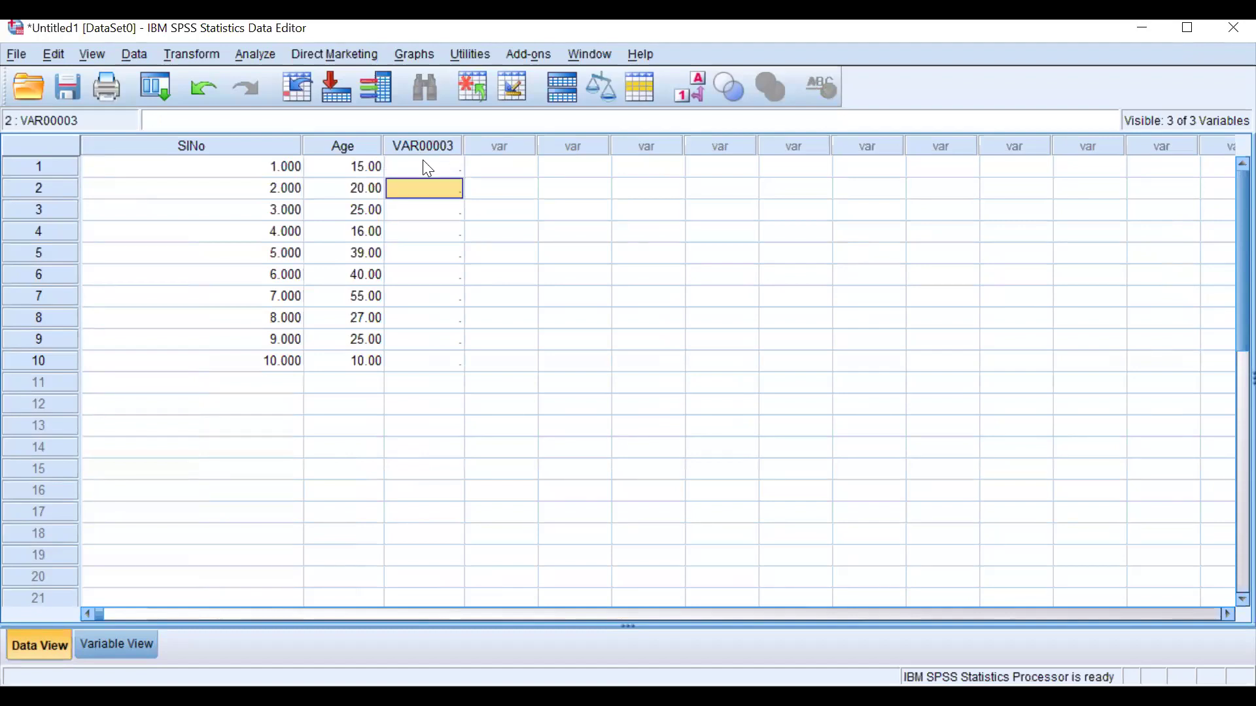
Enter the values 1, 1, 2, 2, 1, 1, 2, 2, 1, 1 in rows 1 to 10 of the third variable.
left_click(426, 169)
type("1")
key("Return")
type("1")
key("Return")
type("2")
key("Return")
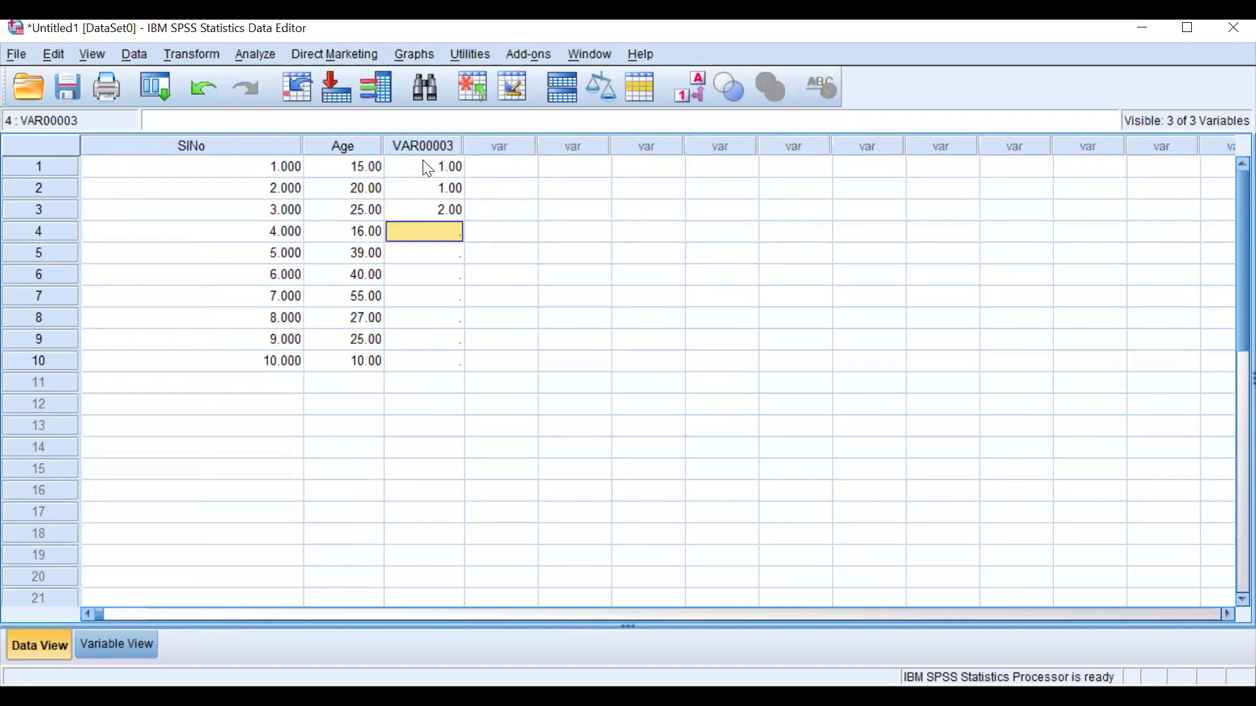
type("3")
key("BackSpace")
type("2")
key("Return")
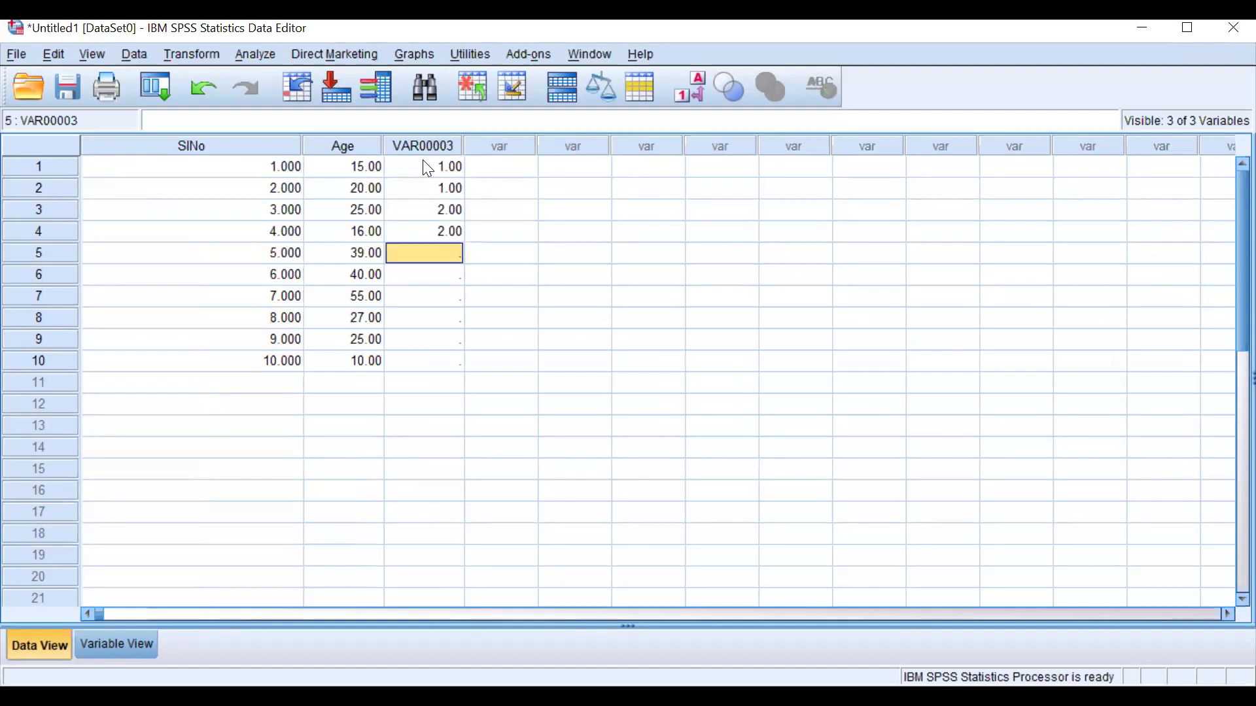
type("1")
key("Return")
type("1")
key("Return")
type("2")
key("Return")
type("22")
key("BackSpace")
key("Return")
type("1")
key("Return")
type("1")
left_click(595, 244)
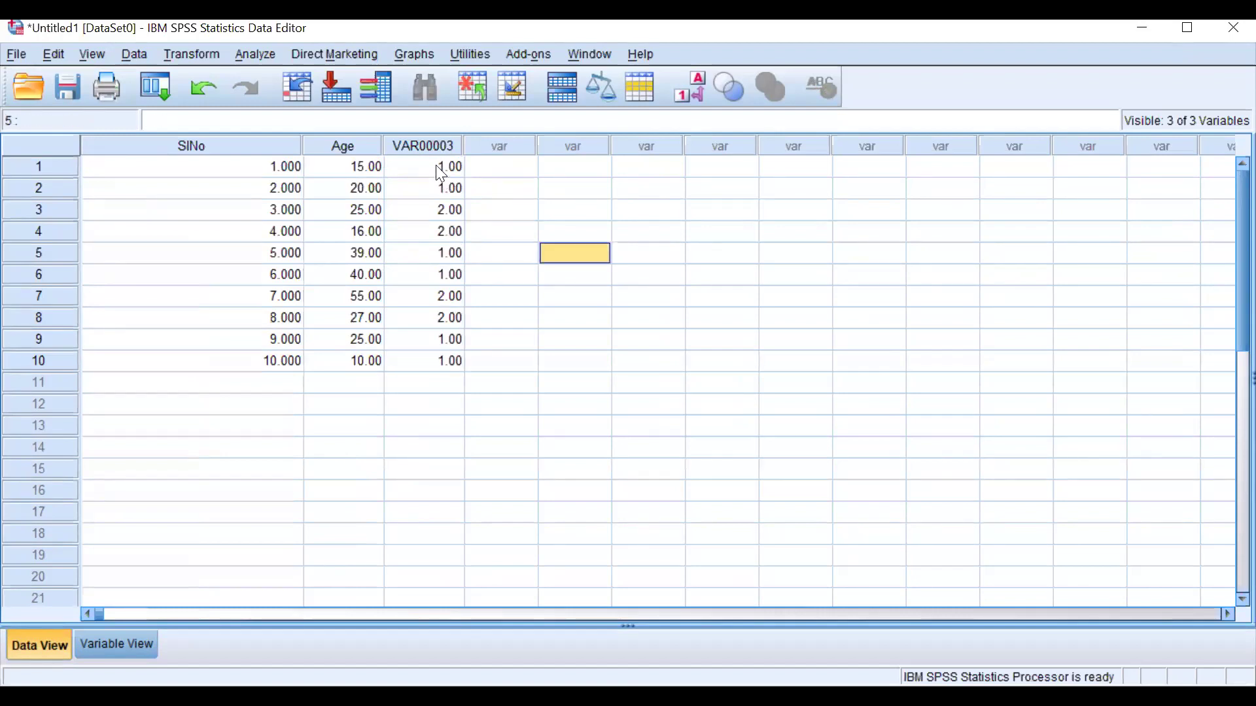
Rename the third variable as GENDER.
double_click(433, 144)
double_click(134, 134)
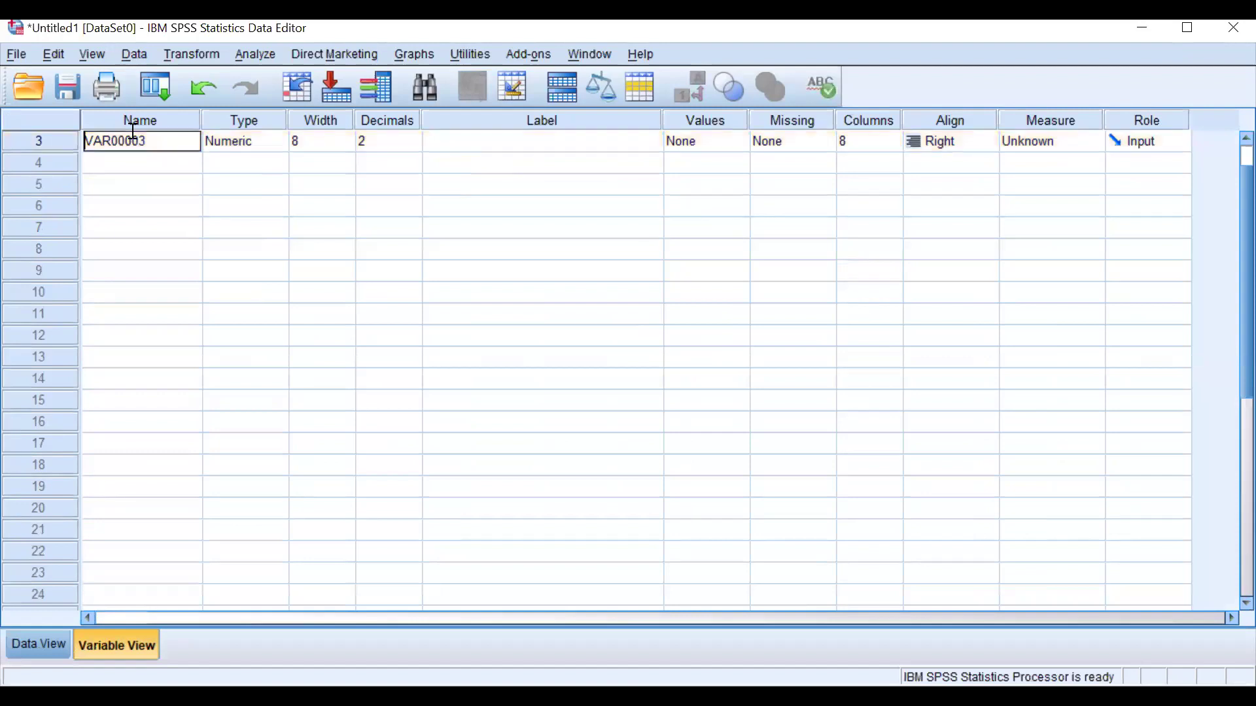
type("GRNDER")
left_click(107, 142)
key("BackSpace")
type("E")
Compare the coded data in the GENDER column with the variable's properties in the Variable View.
left_click(55, 647)
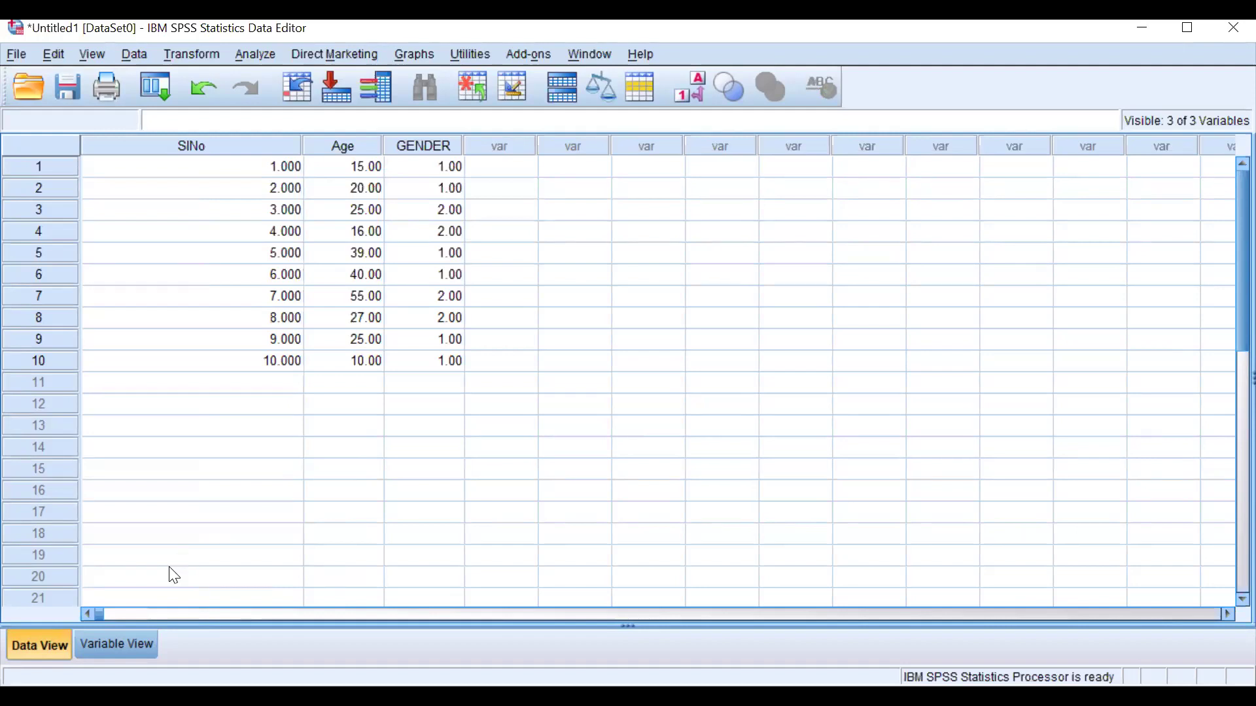
left_click(424, 148)
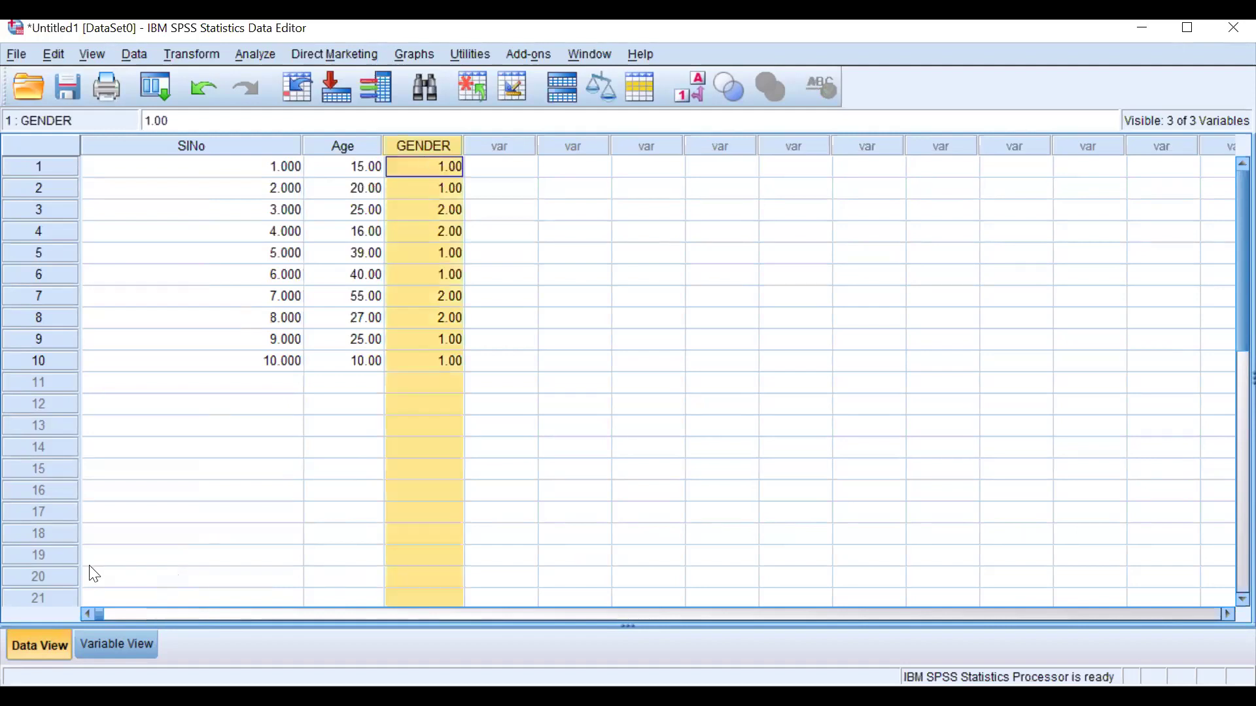
double_click(408, 143)
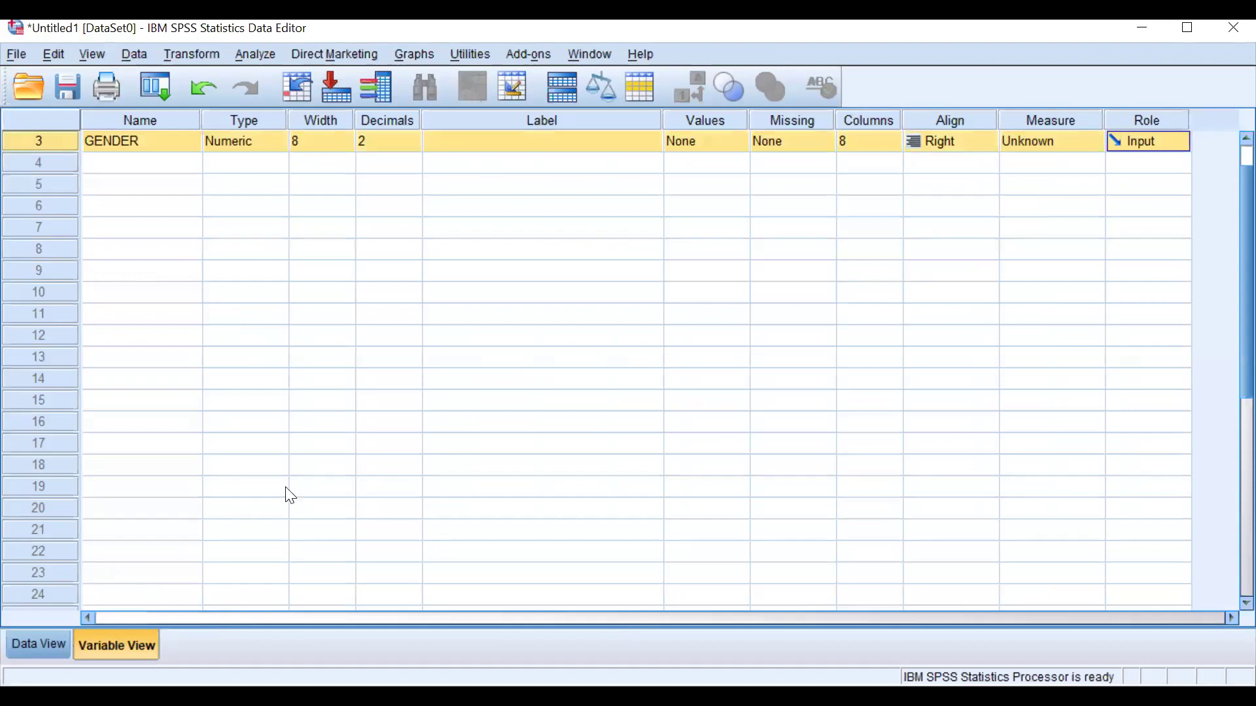
scroll(290, 495, "up", 2)
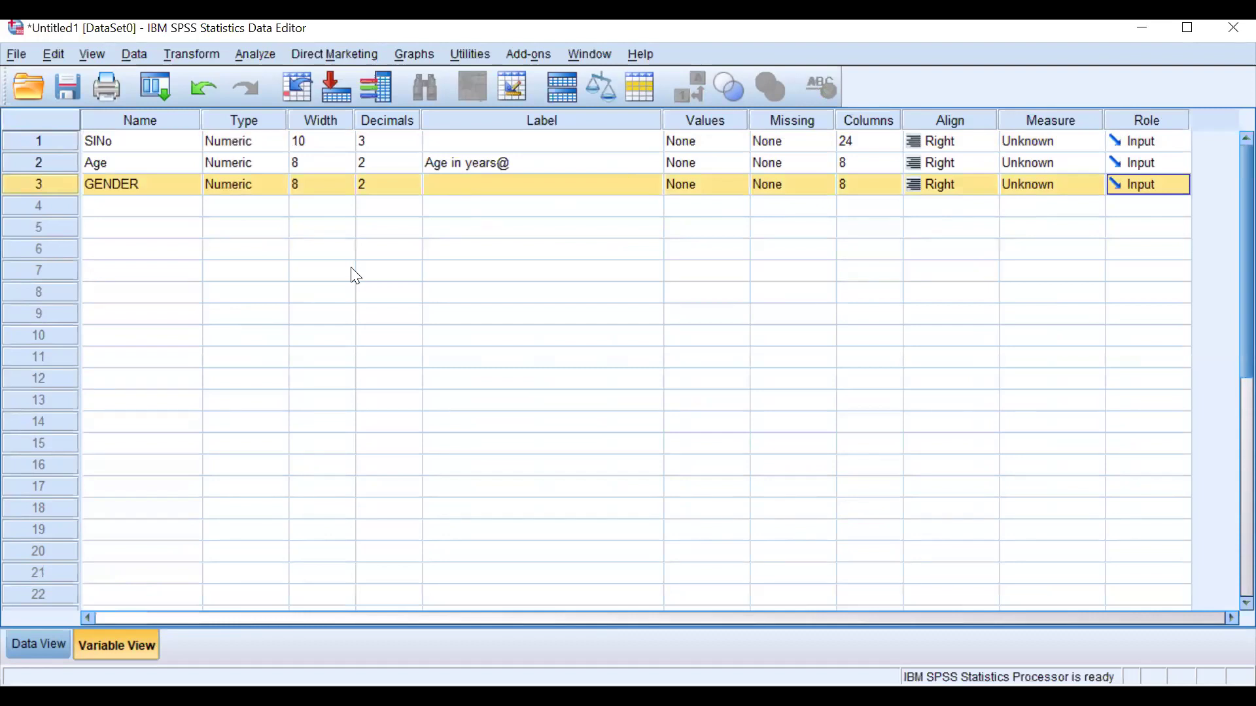
left_click(66, 637)
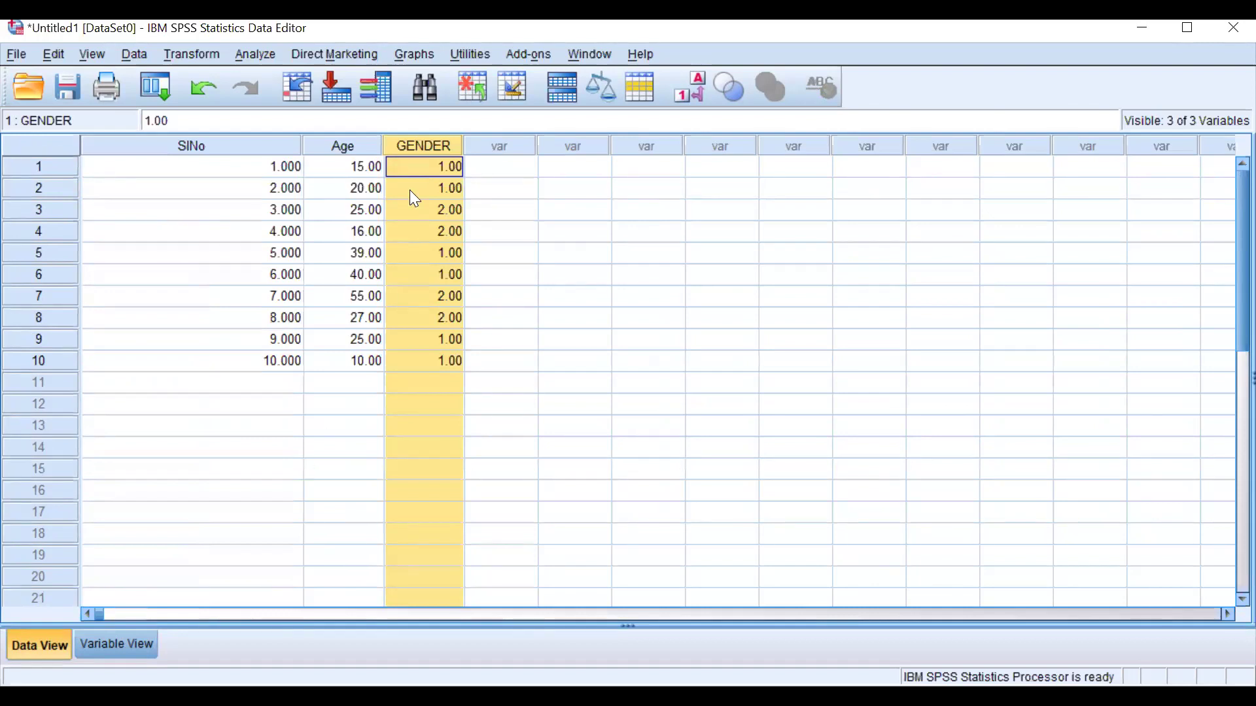
Add a value label for GENDER that assigns MALE to the value 1.
double_click(432, 147)
scroll(629, 264, "up", 1)
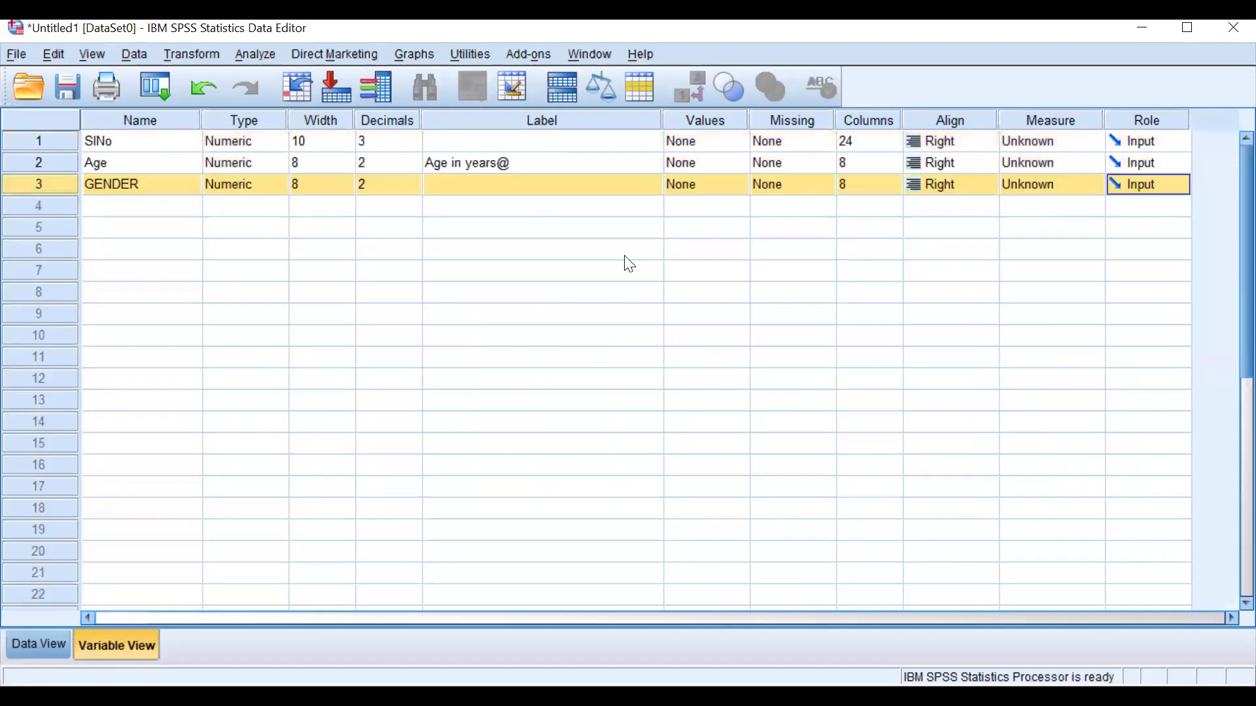
left_click(744, 184)
left_click(741, 185)
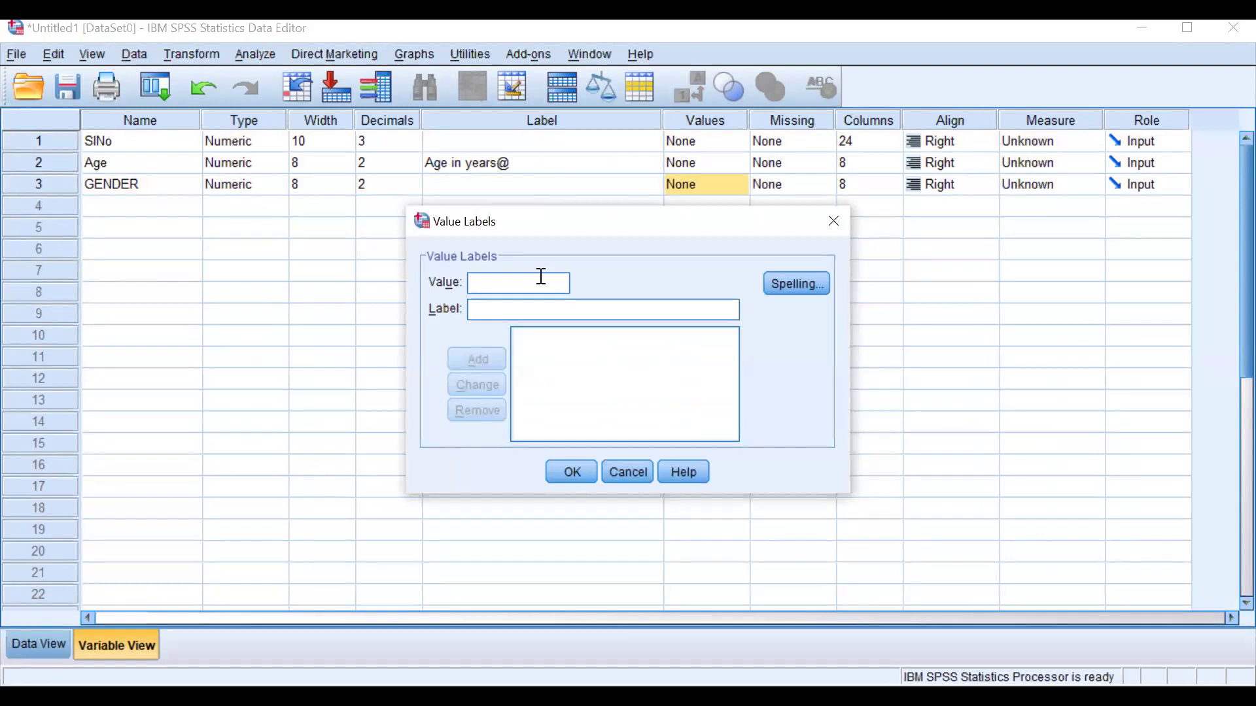
type("1")
left_click(509, 317)
type("mL")
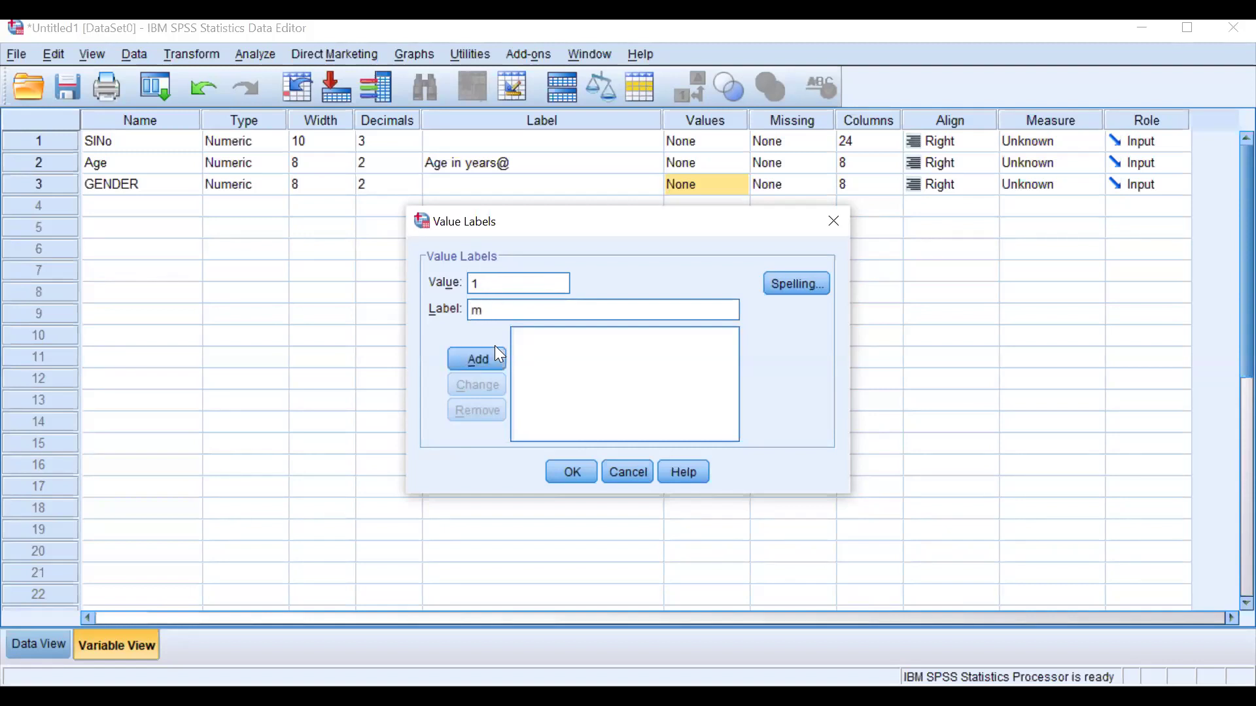
key("BackSpace")
type("mALE")
left_click(484, 308)
key("BackSpace")
type("MALE")
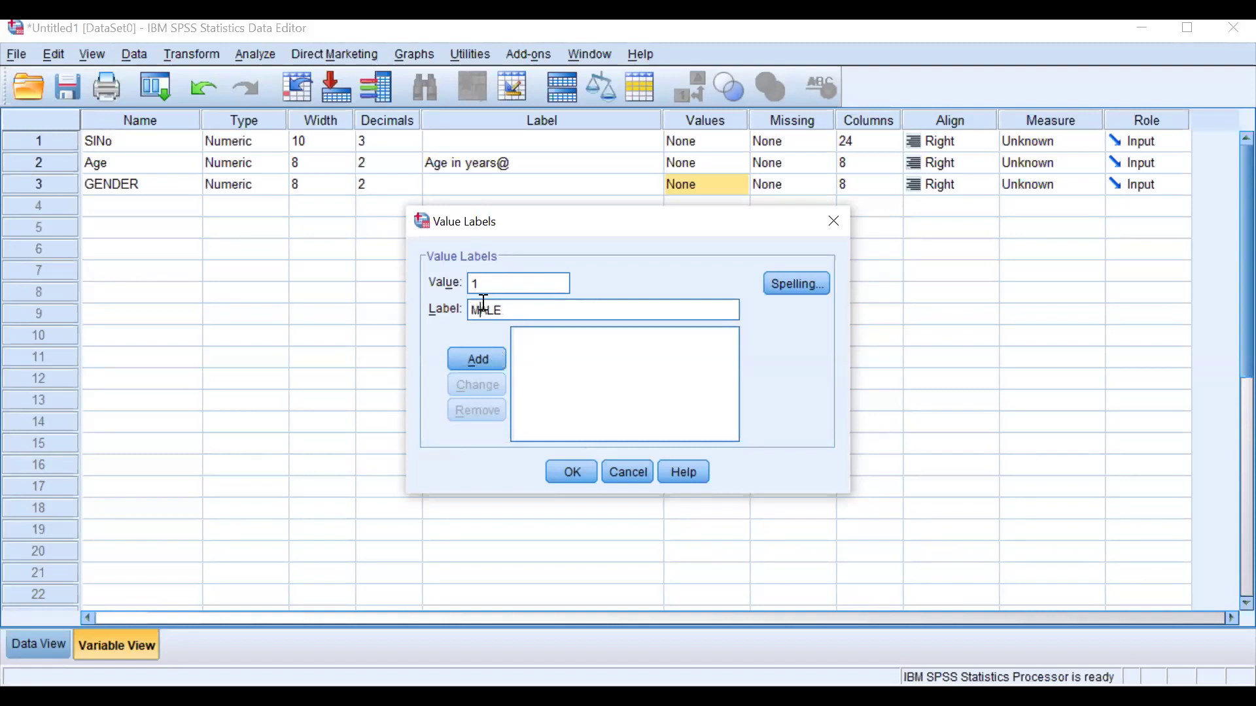
left_click(488, 364)
Assign the label FEMALE to the value 2 of GENDER, apply the value labels and review the resulting list.
type("2")
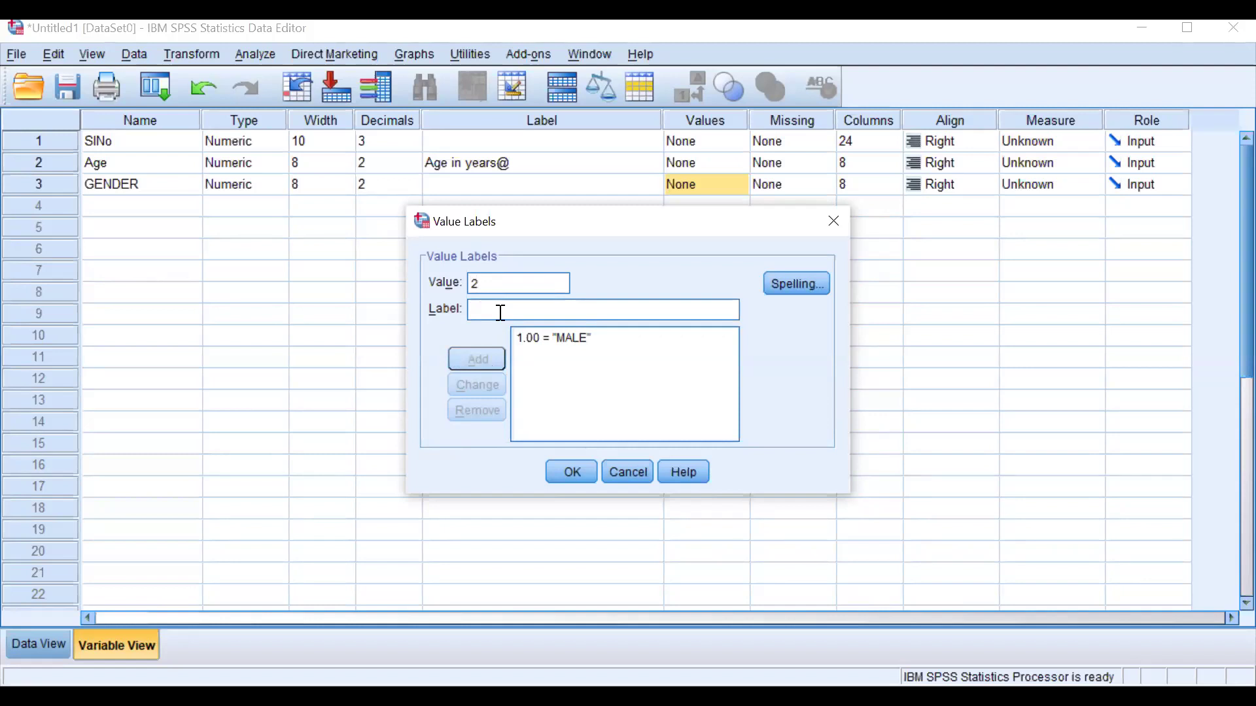
left_click(501, 313)
type("FEMALE")
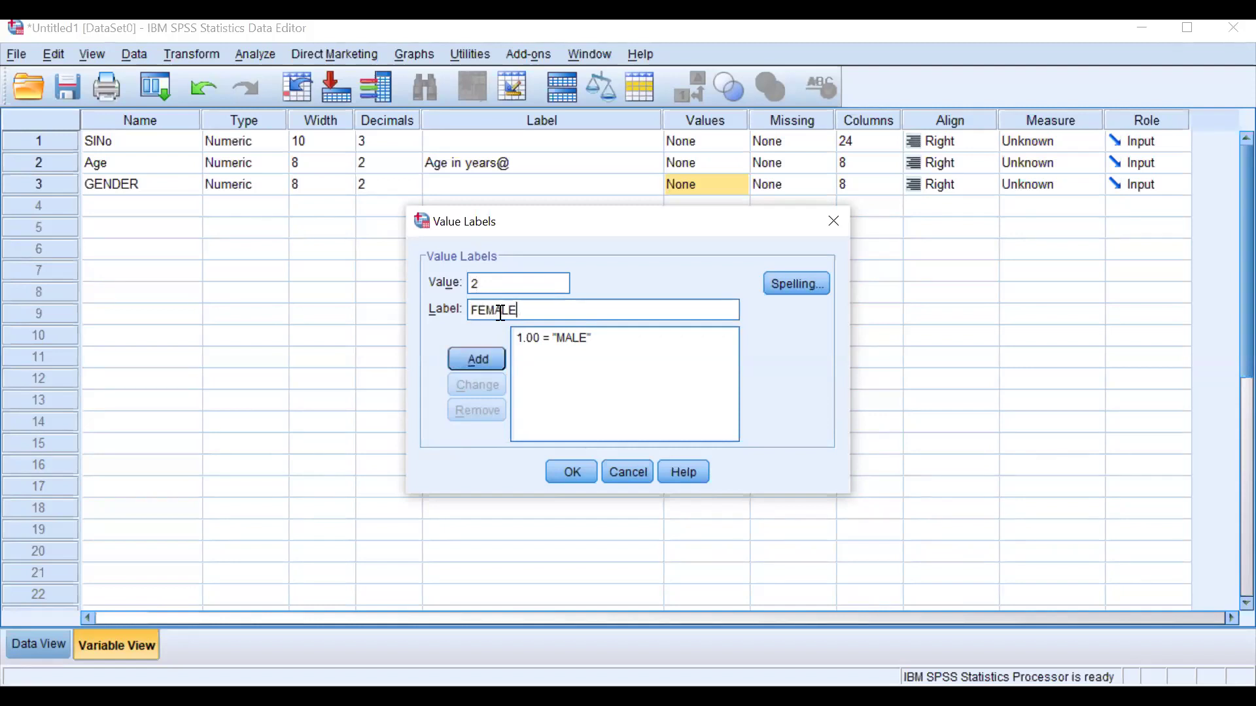
left_click(492, 358)
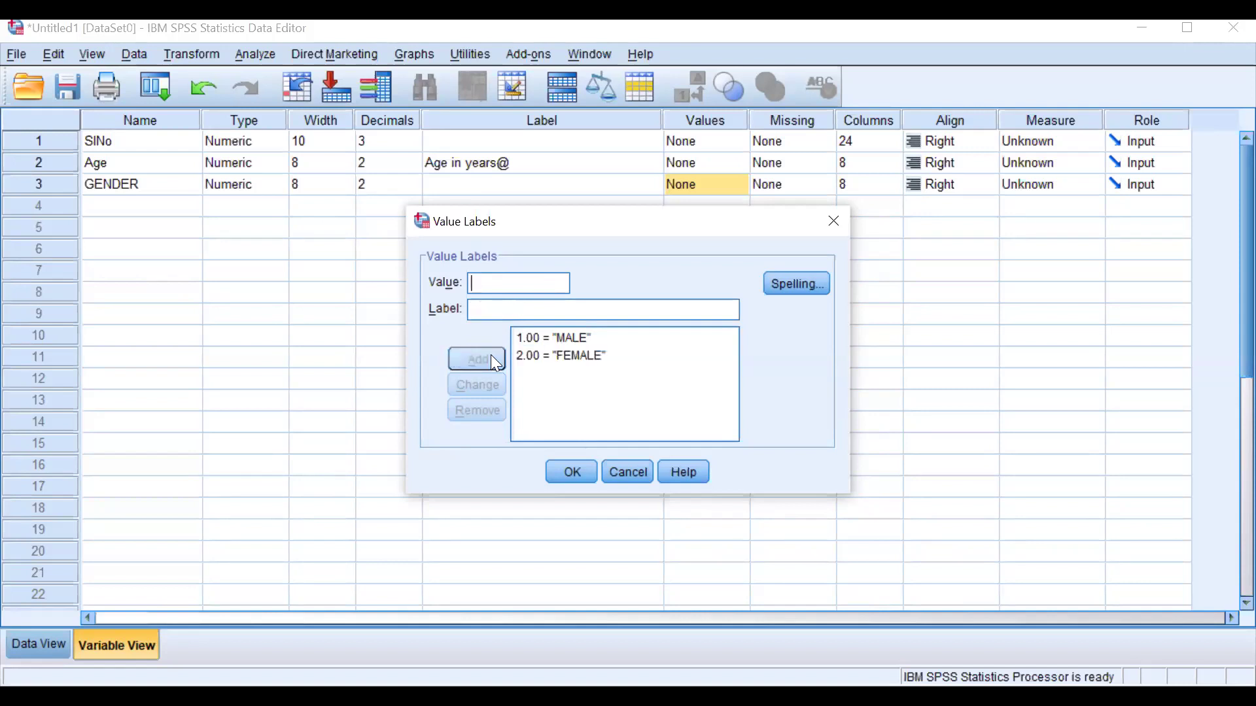
left_click(579, 472)
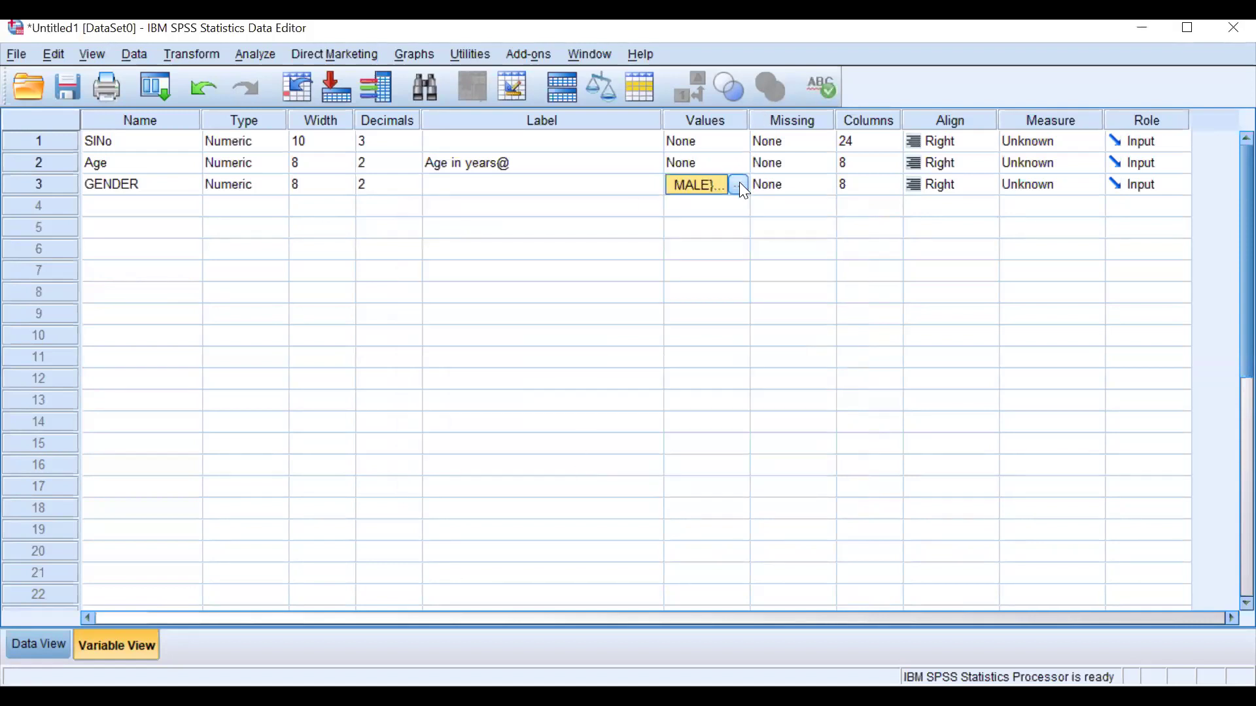
left_click(739, 185)
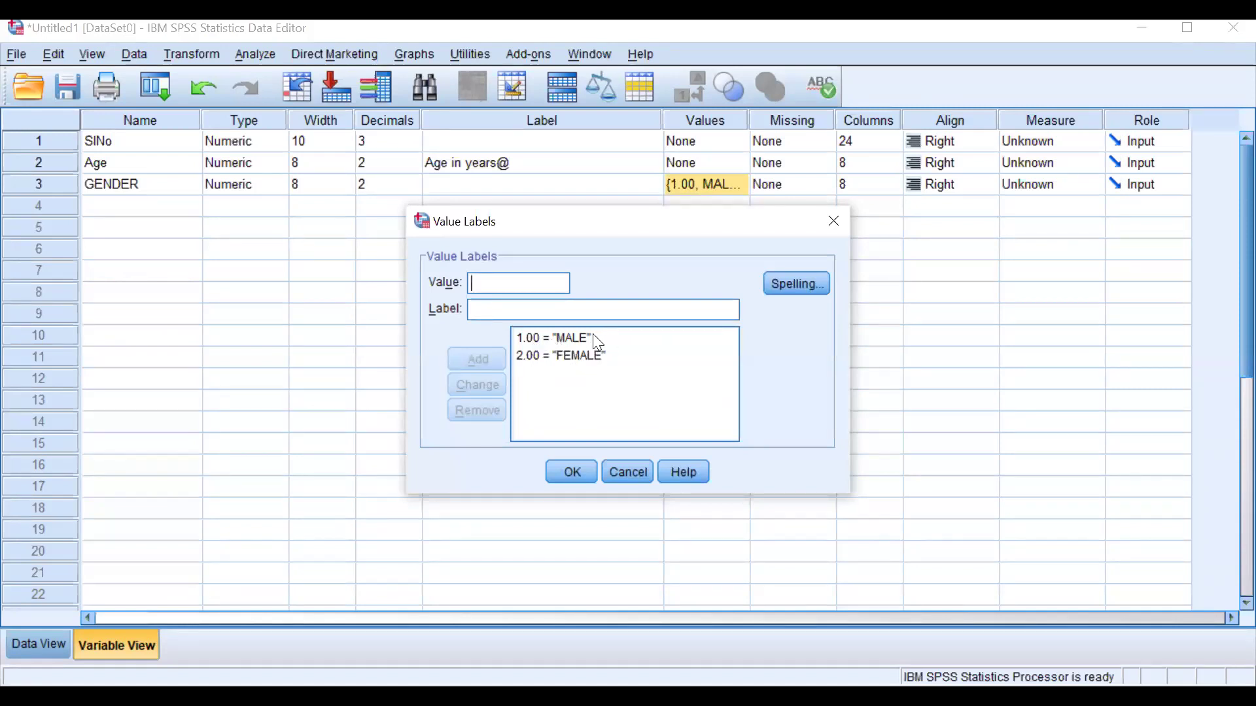
left_click(582, 474)
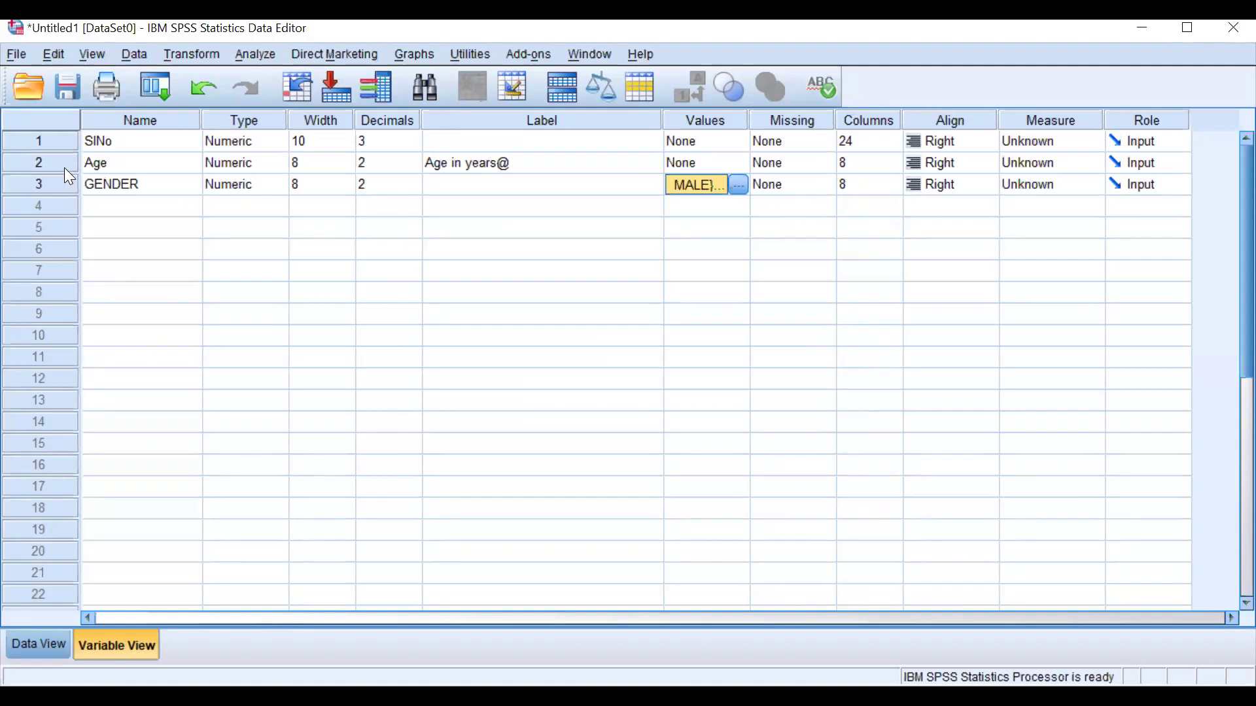
Clear the Age value of the fifth case in the Data View and enter the missing-value code 999 in its place.
left_click(40, 642)
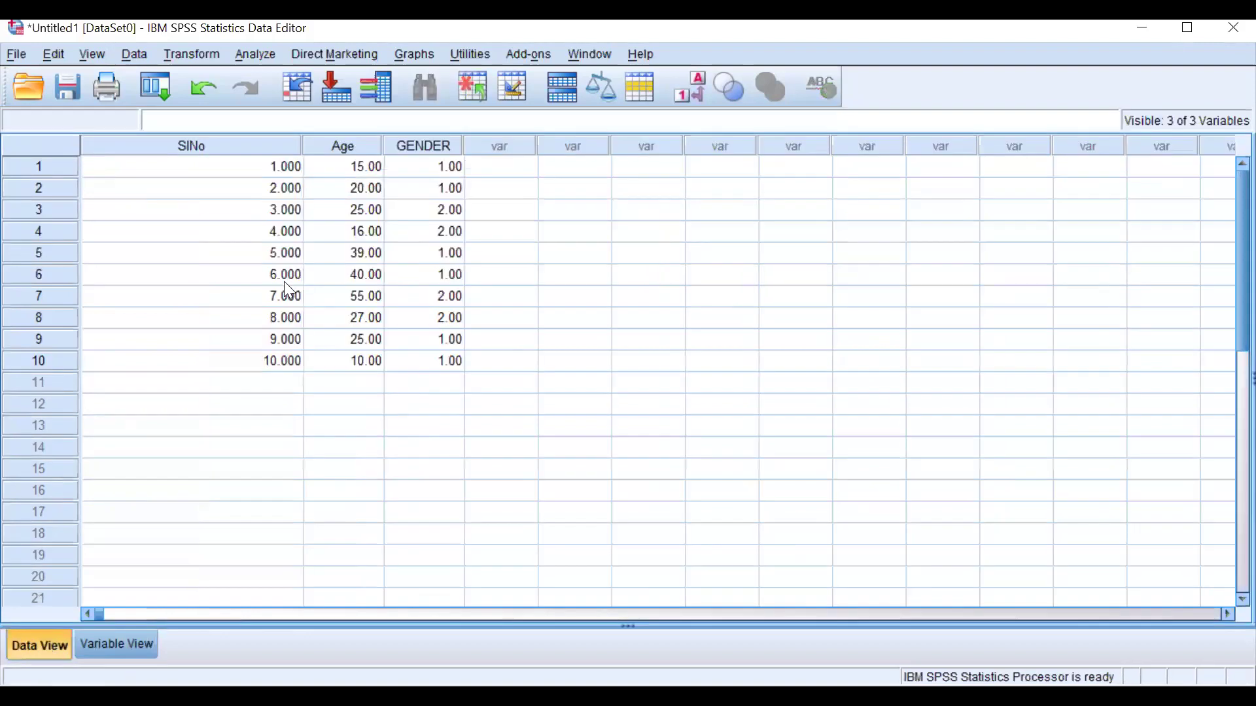
left_click(344, 261)
key("BackSpace")
left_click(353, 404)
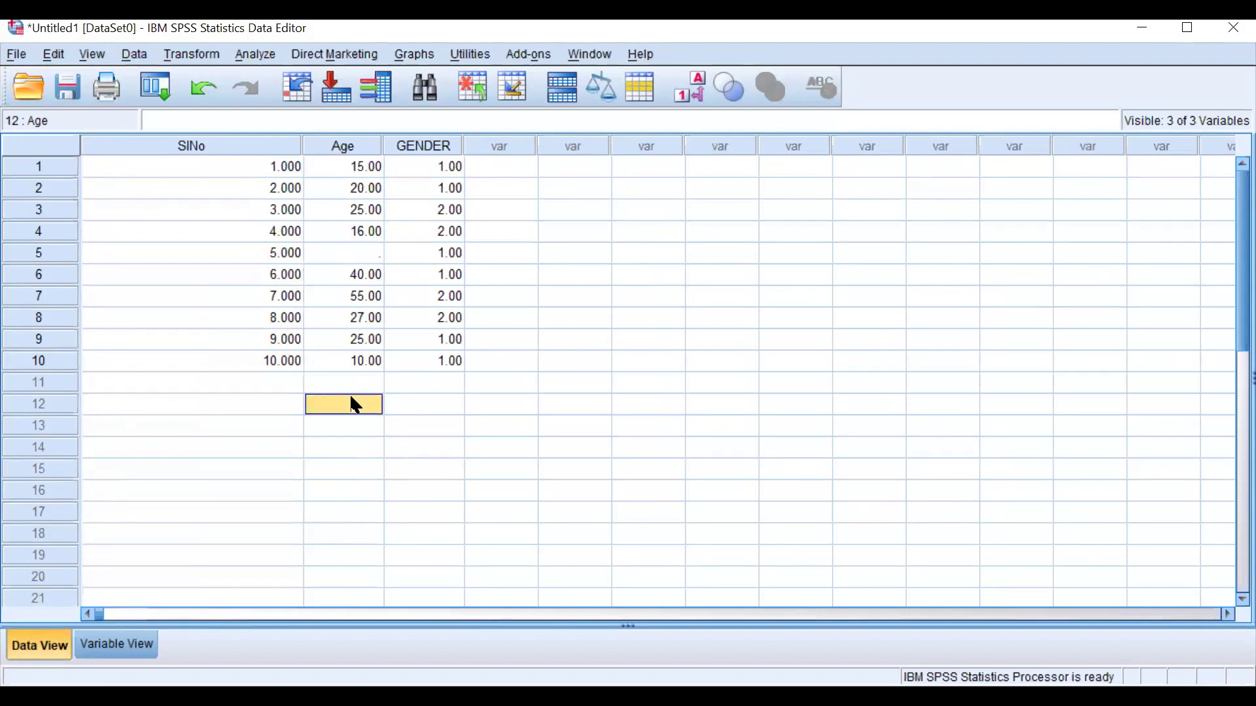
left_click(376, 252)
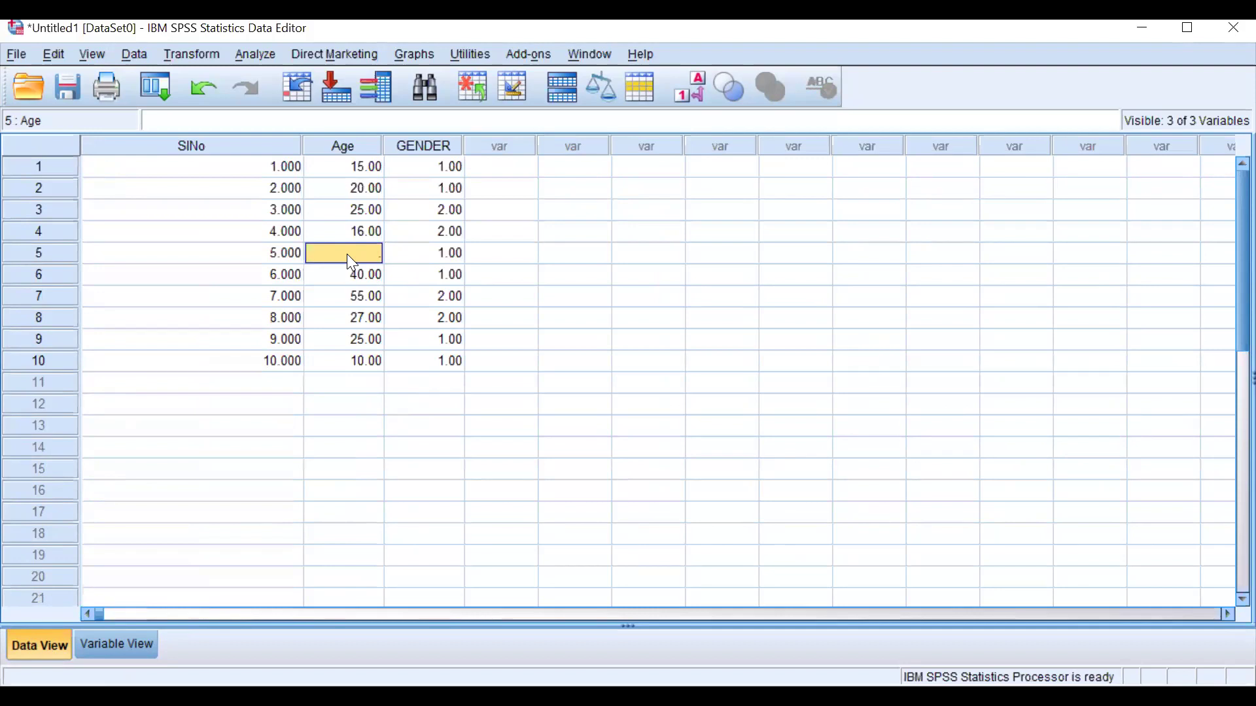
type("999")
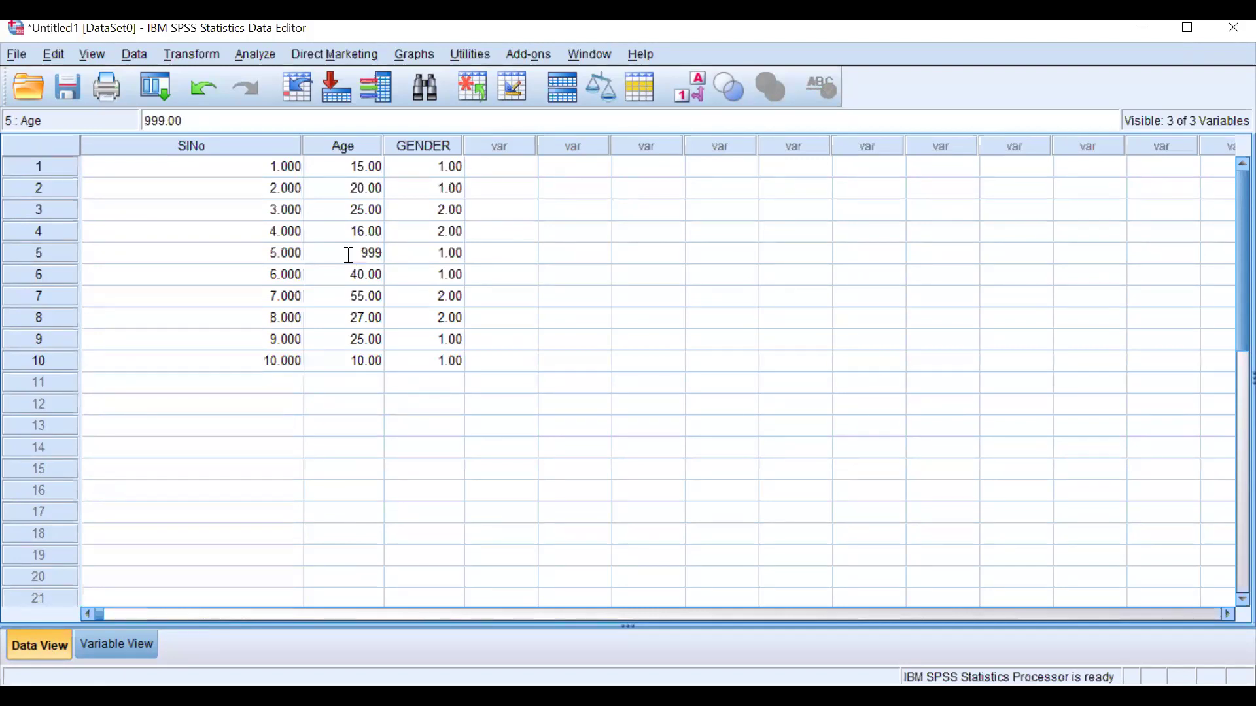
left_click(352, 299)
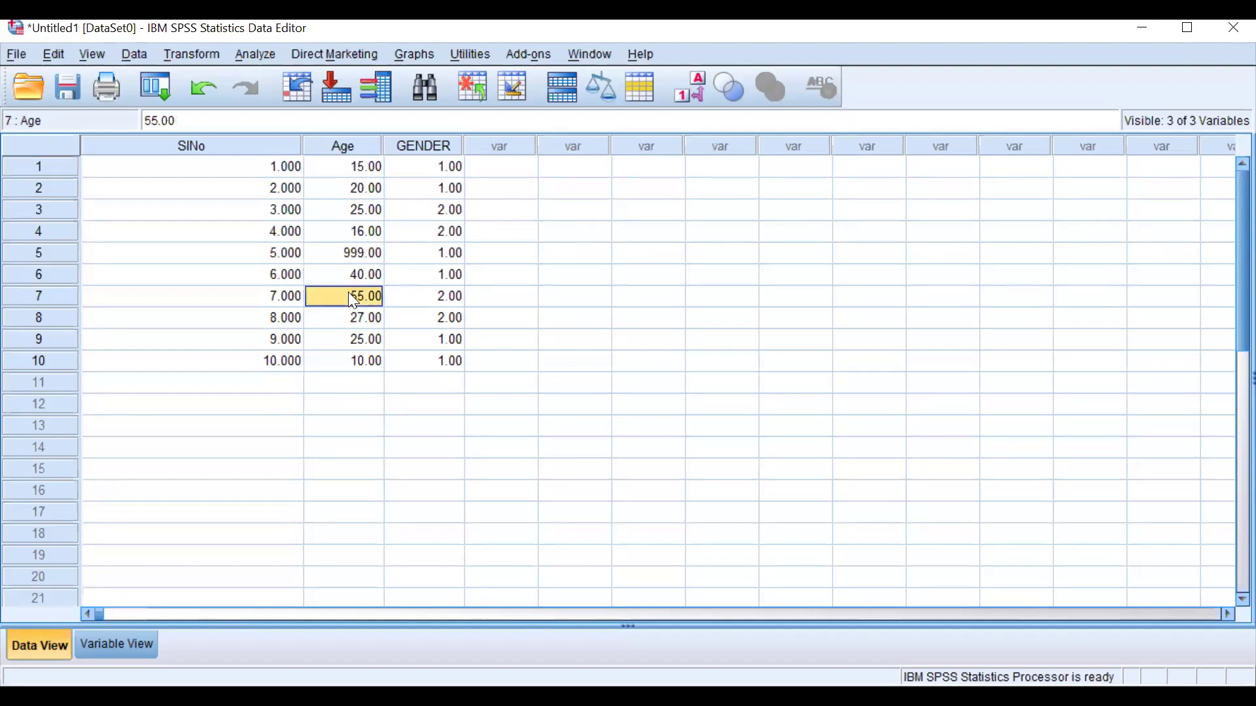
left_click(351, 251)
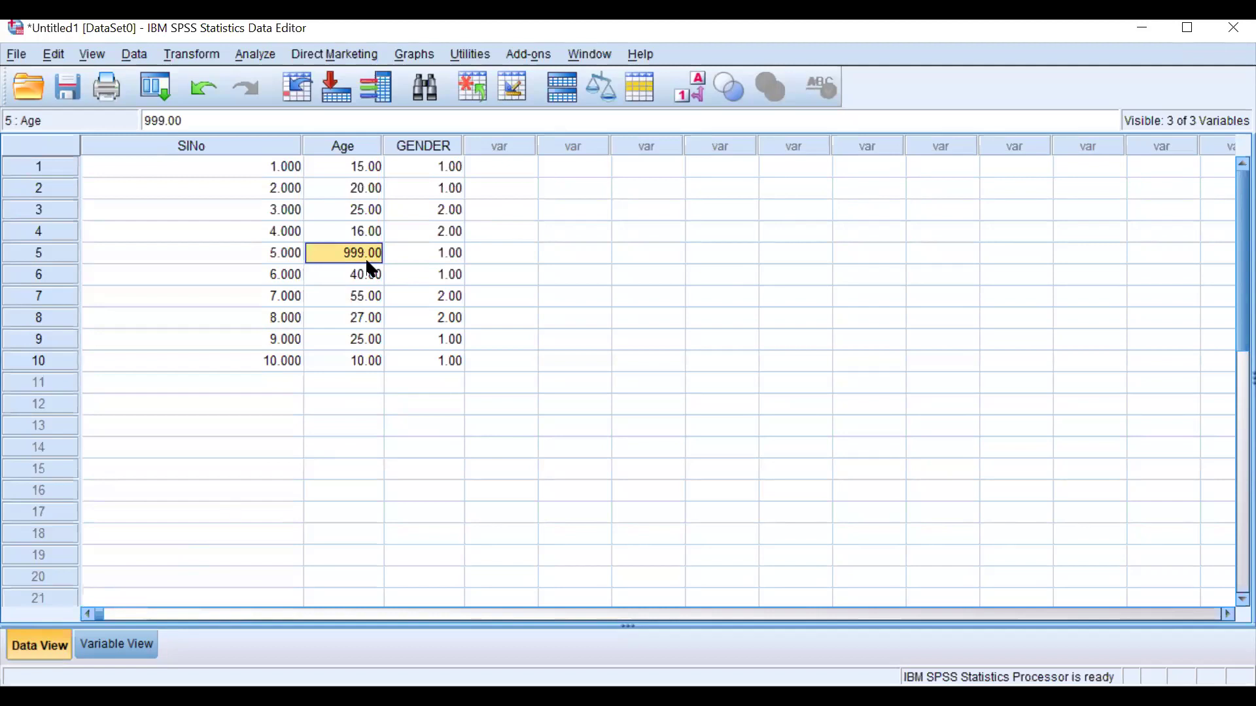
Define 999 as a discrete missing value for the GENDER variable in the Variable View.
left_click(140, 645)
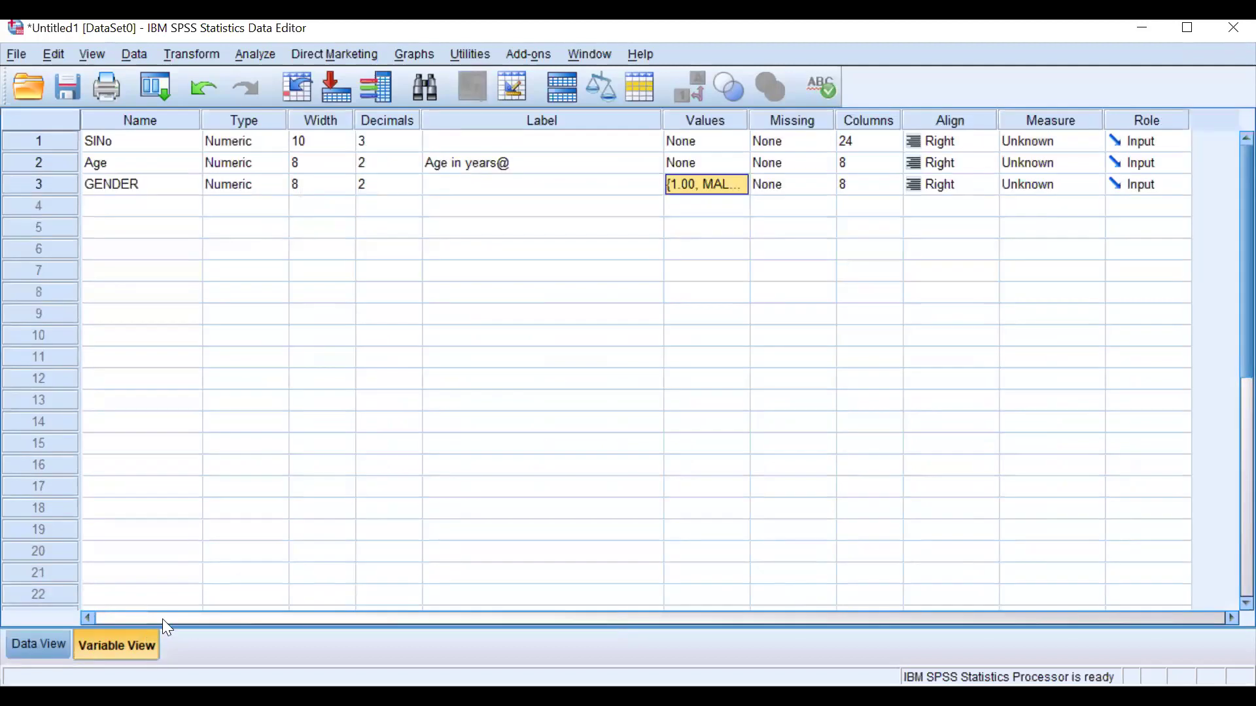
left_click(833, 190)
left_click(829, 185)
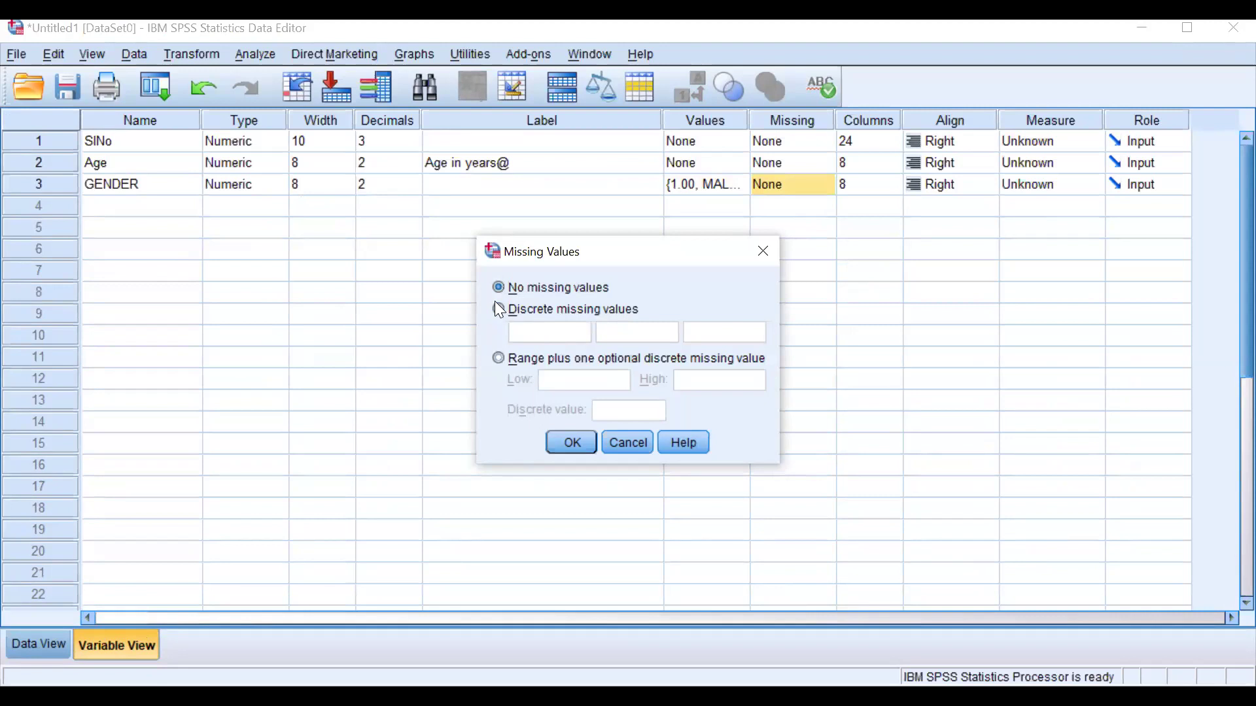
left_click(499, 310)
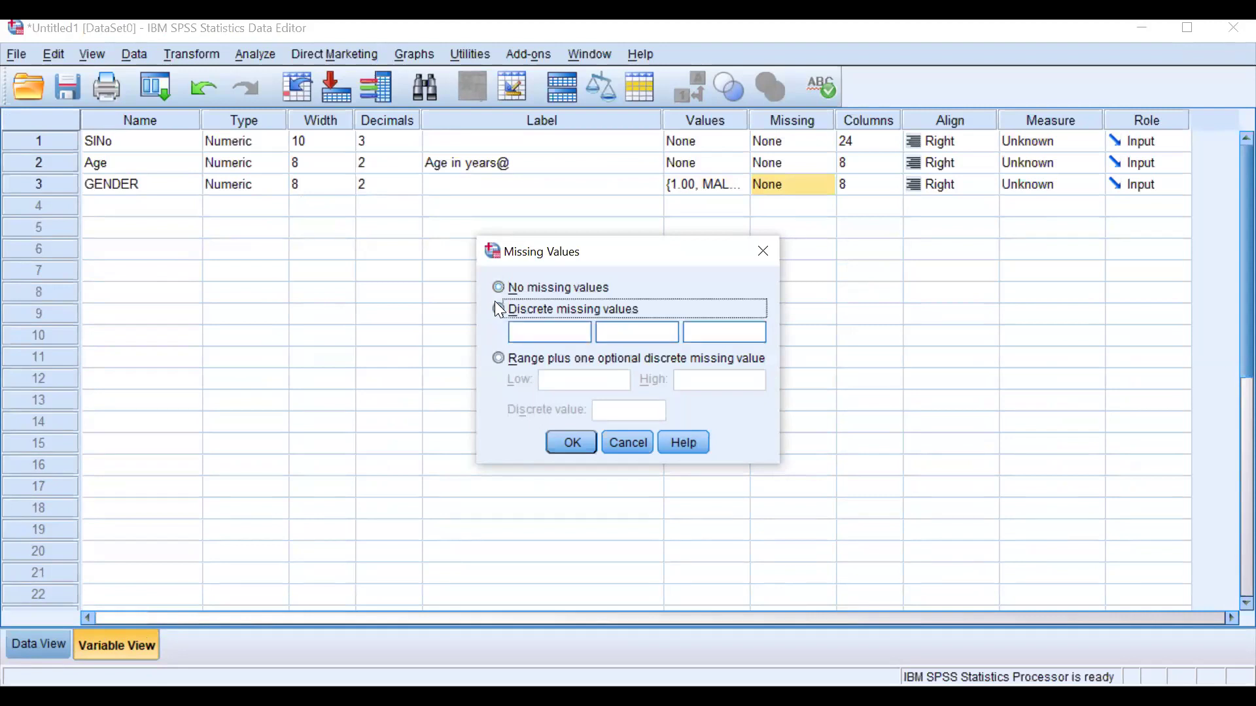
left_click(760, 262)
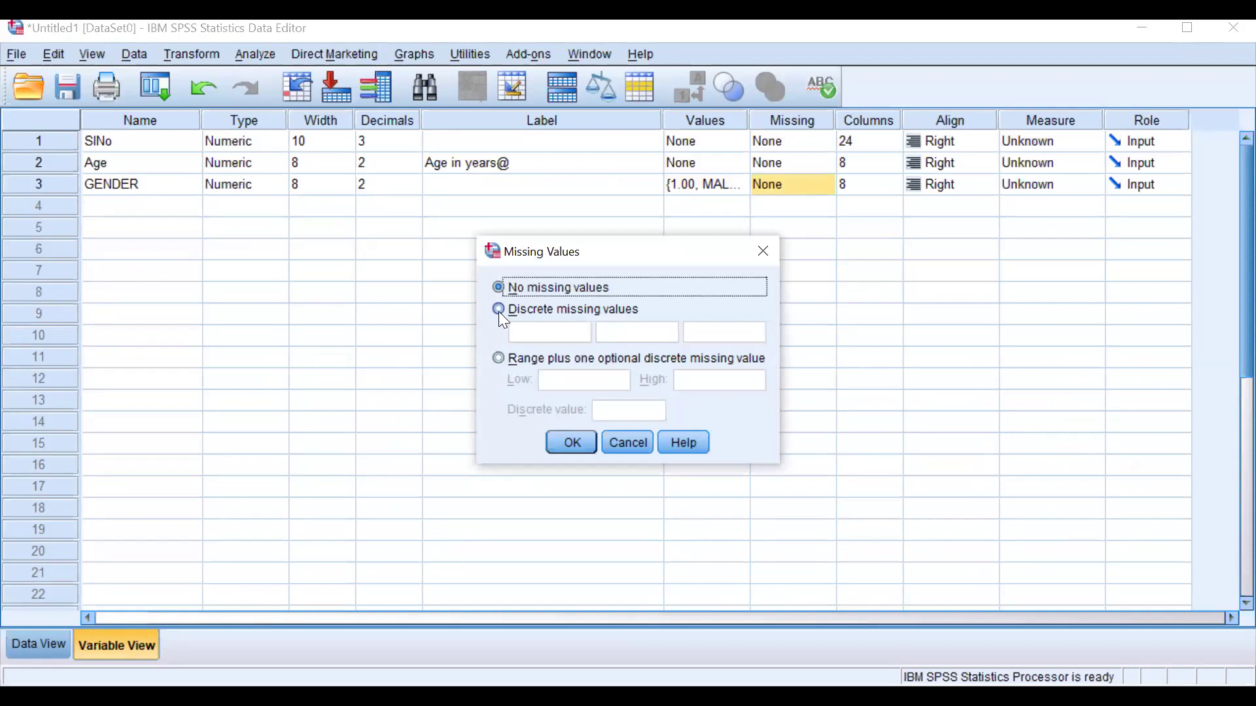
left_click(498, 311)
left_click(540, 332)
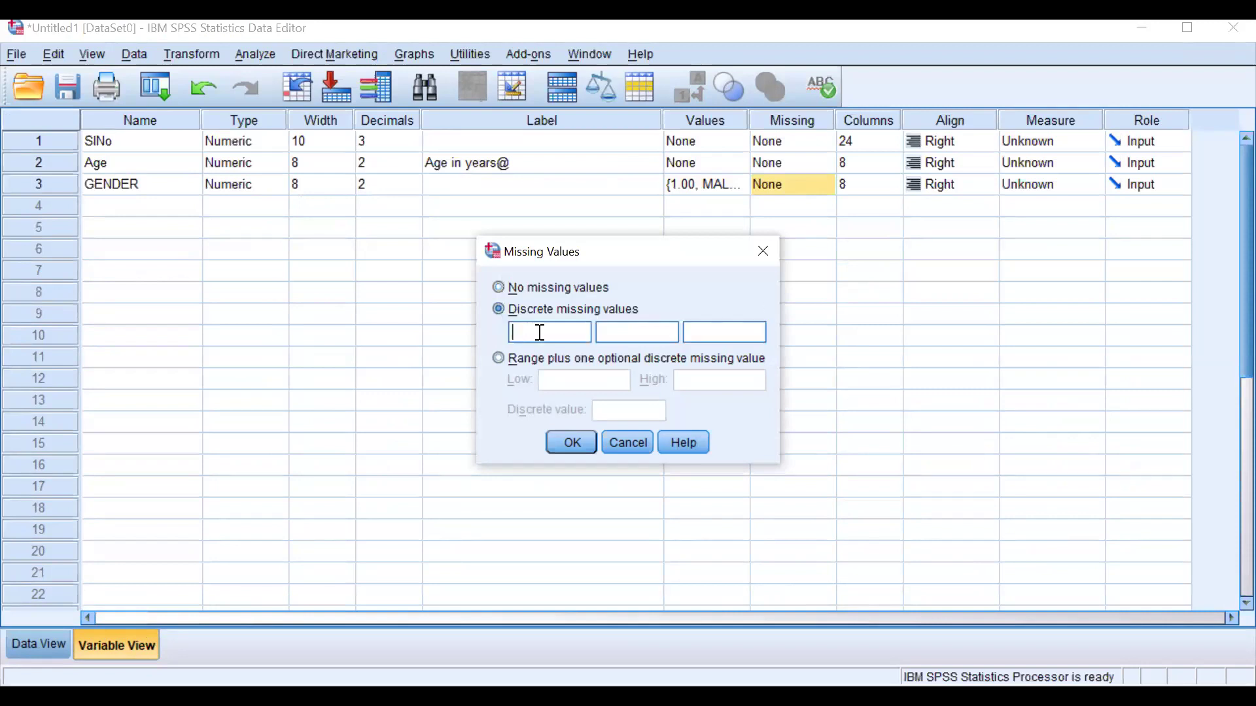
type("999")
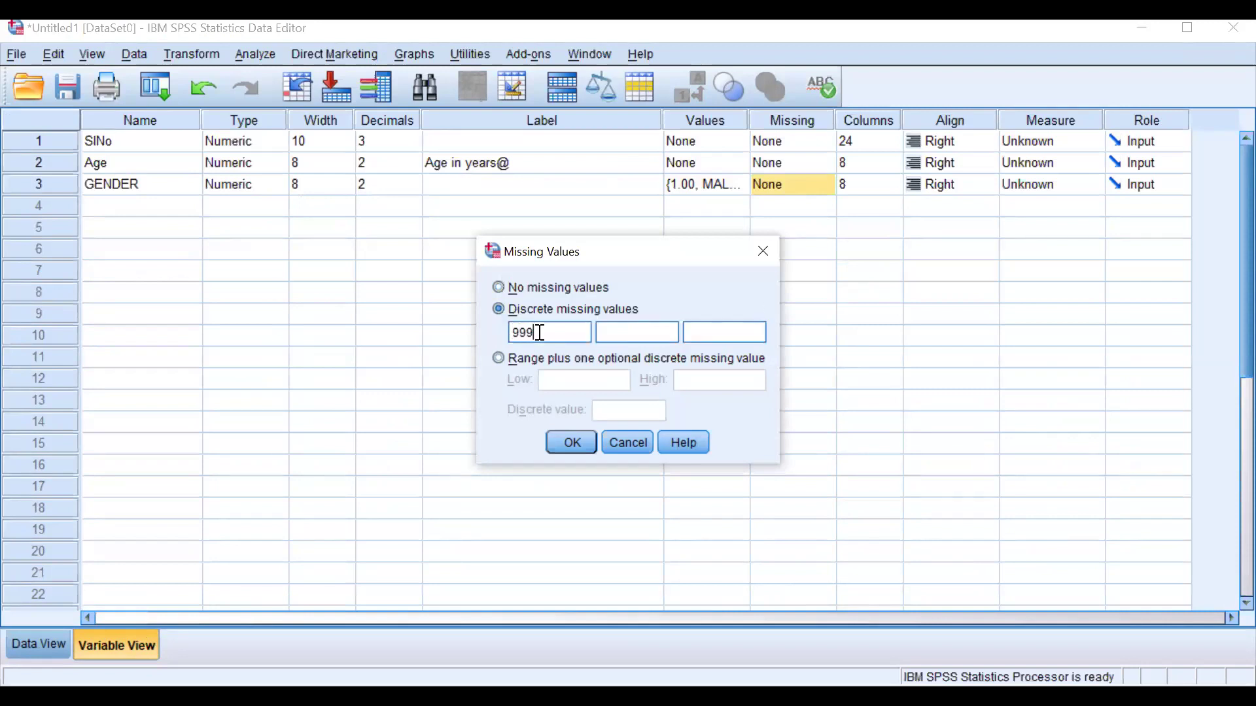
left_click(571, 444)
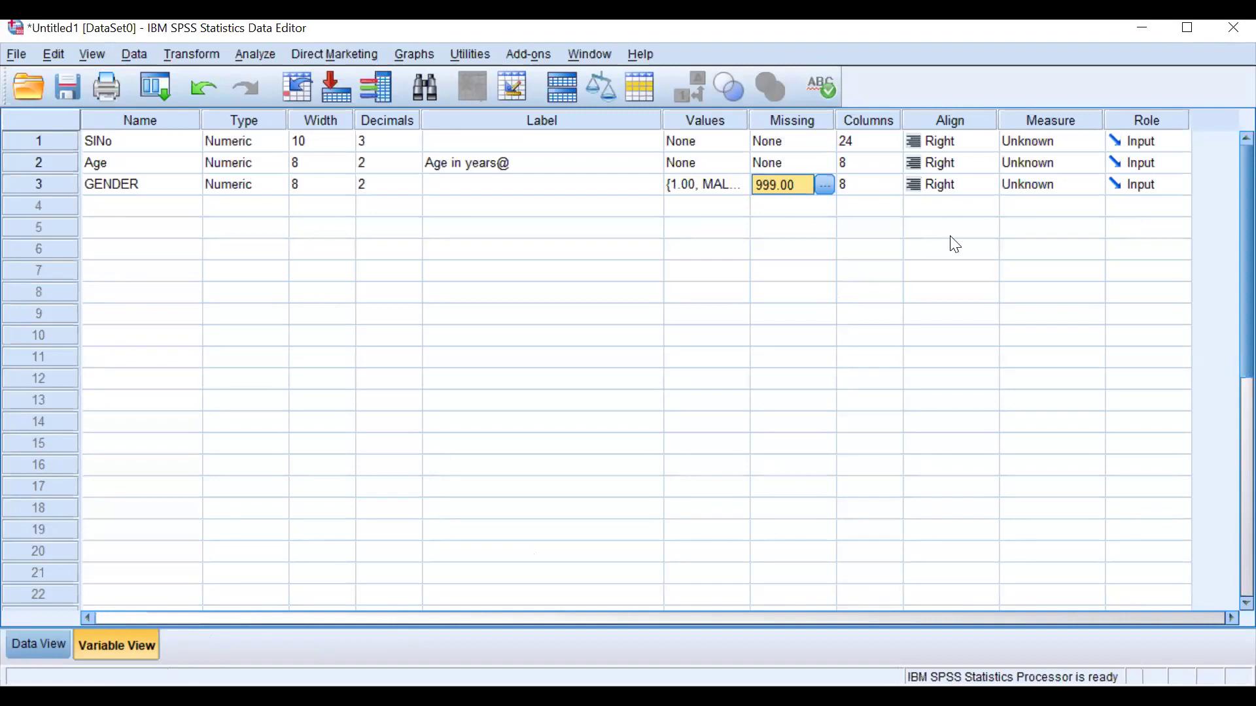
Set the alignment of GENDER to Left and check the column in the Data View.
left_click(983, 185)
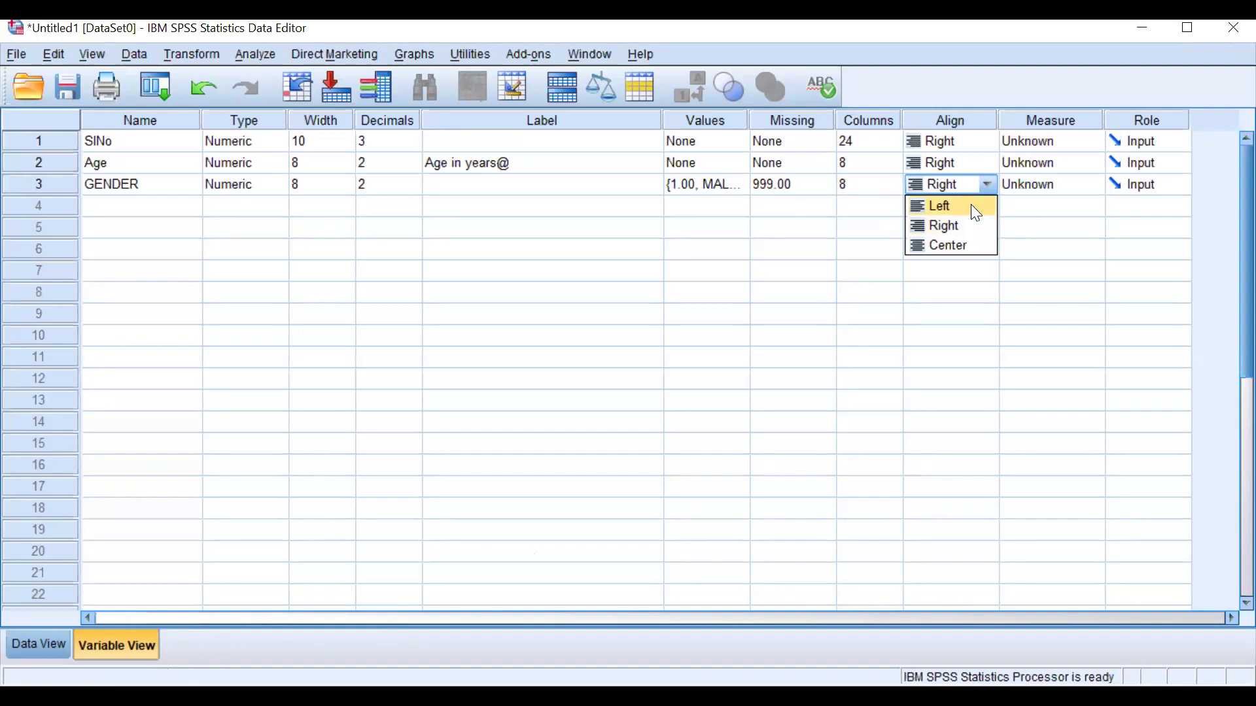
left_click(971, 206)
left_click(49, 636)
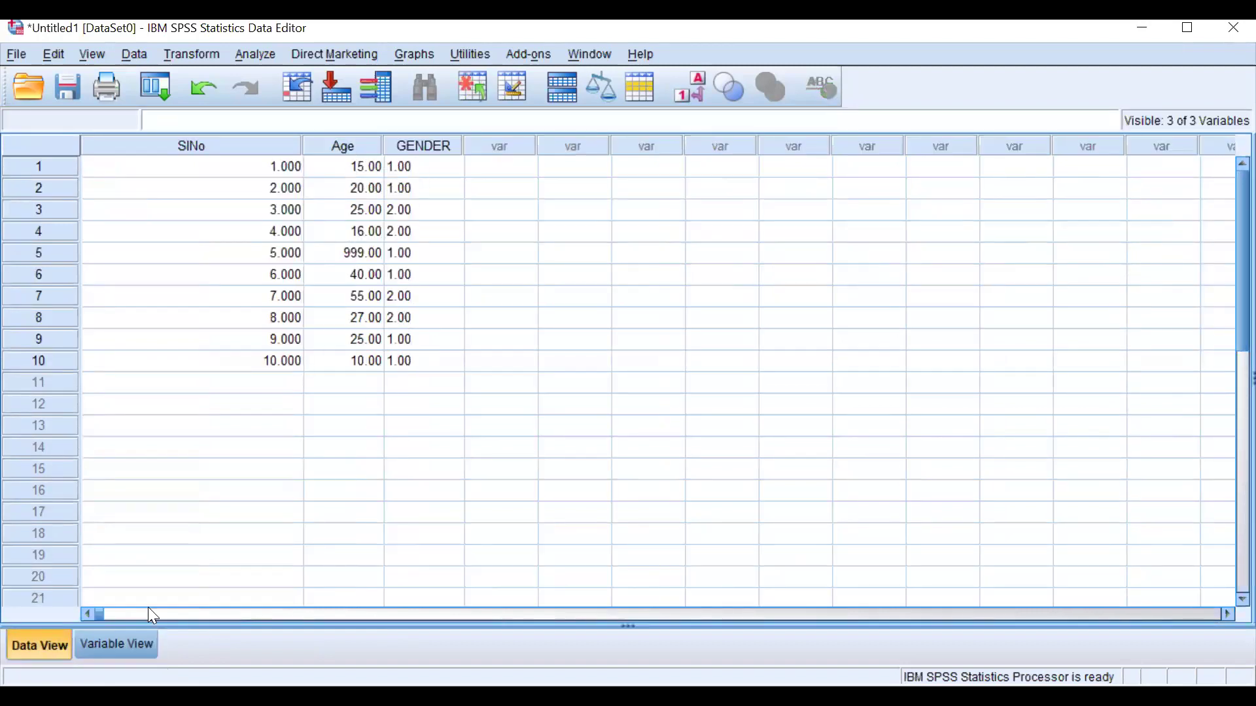
left_click(131, 654)
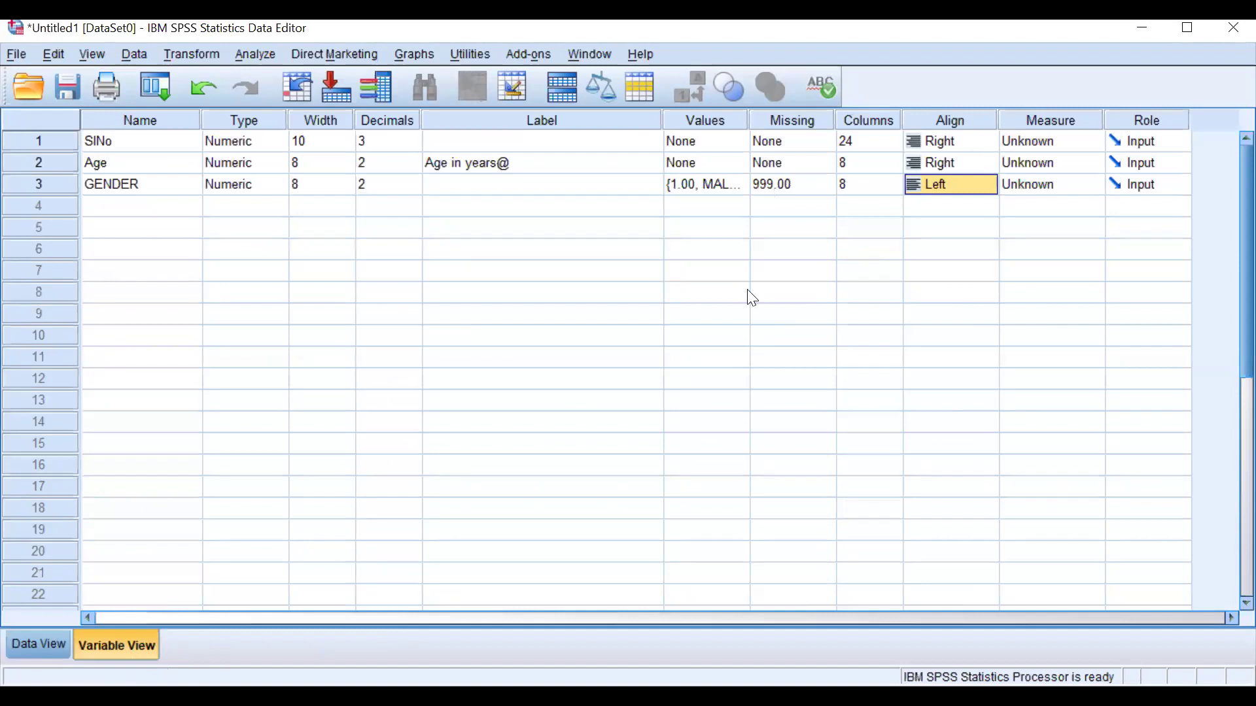
Return the alignment of GENDER to Right and check the data column again.
left_click(942, 197)
left_click(936, 229)
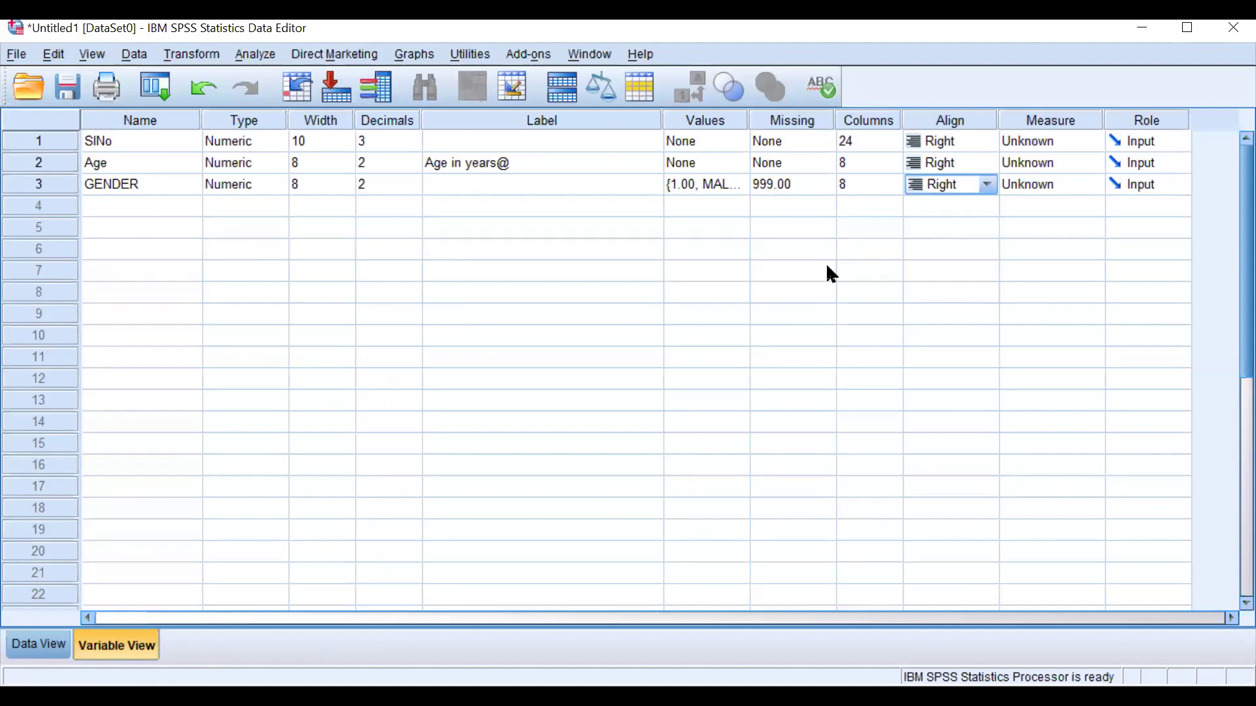
left_click(46, 645)
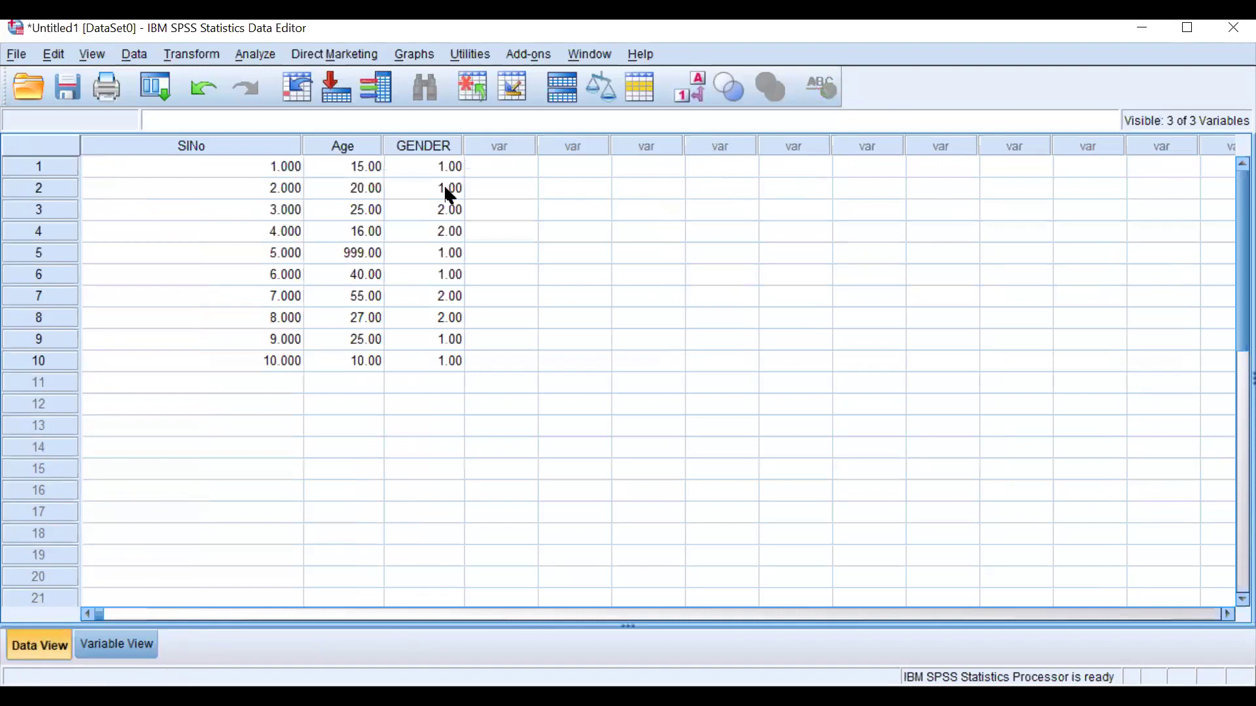
left_click(116, 646)
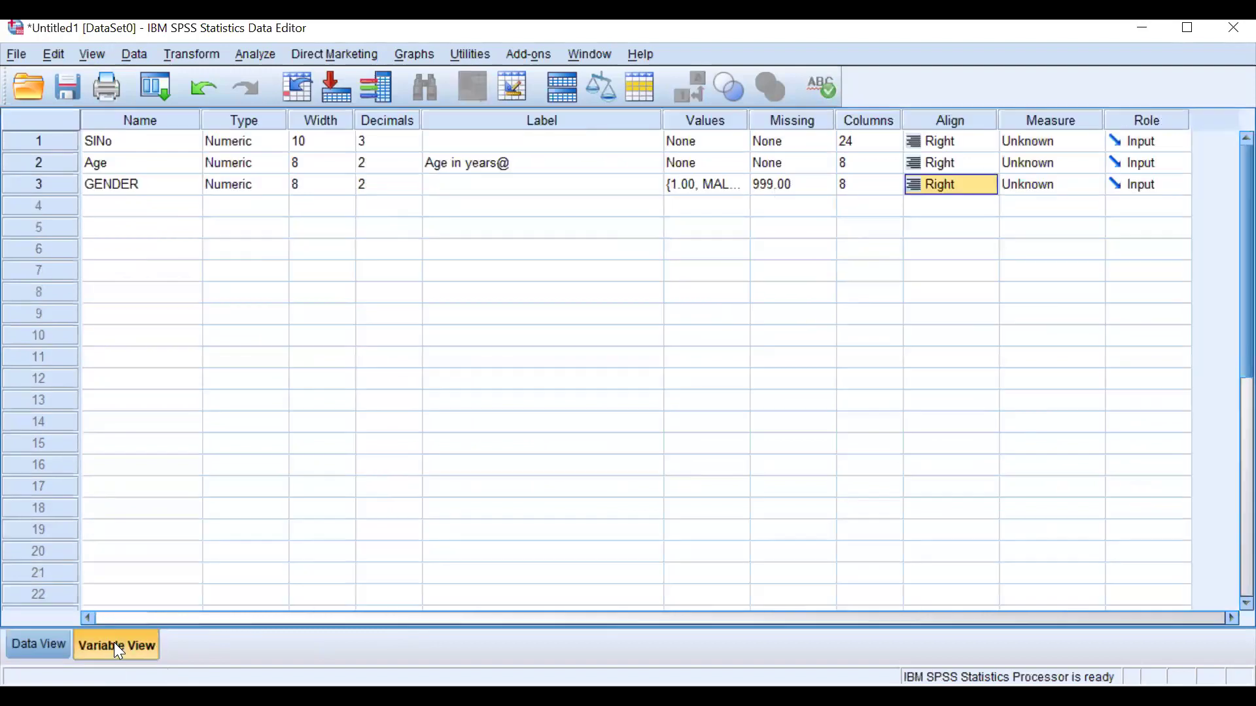
Examine the Measure column and the measurement levels offered for the first variable.
left_click(1057, 120)
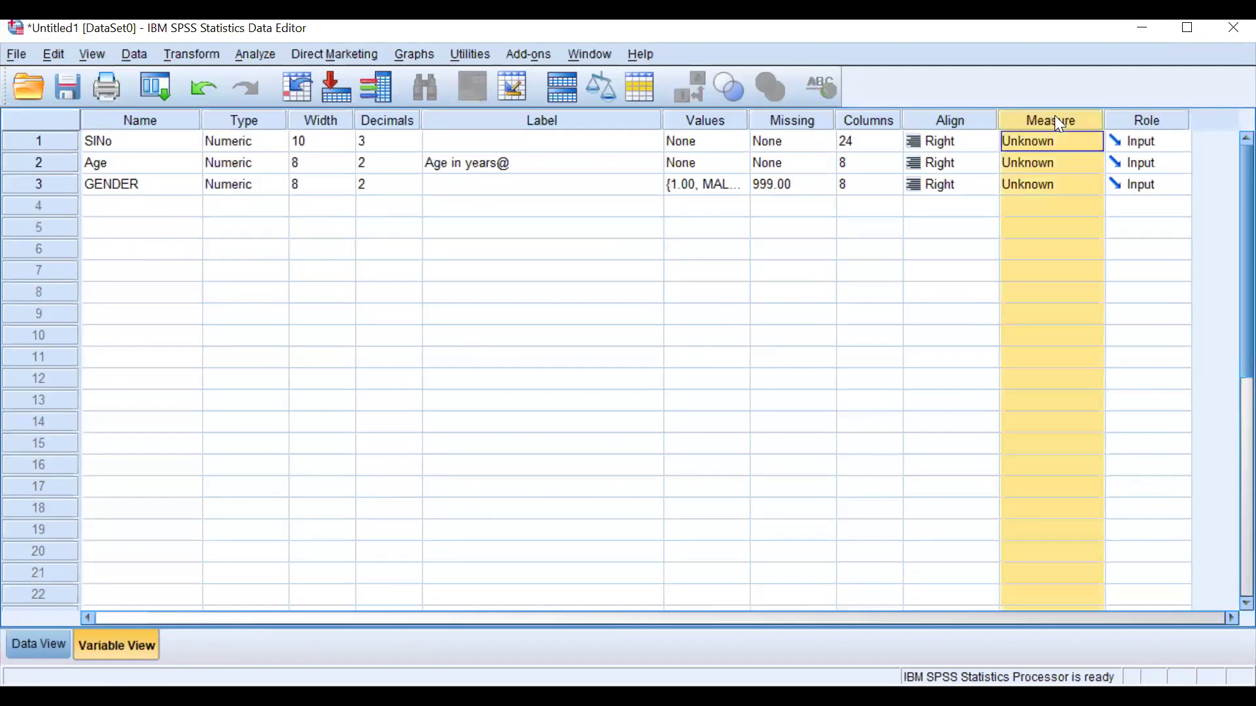
left_click(1062, 149)
left_click(1063, 162)
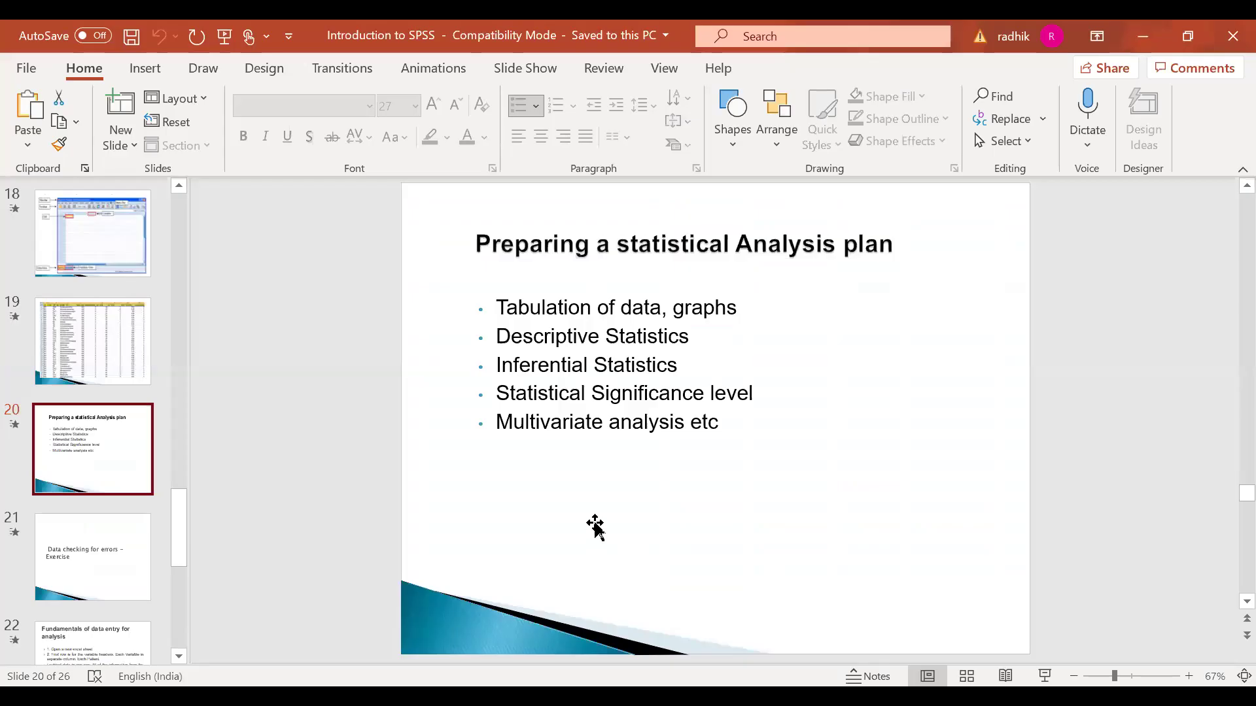
Switch to PowerPoint, find the "Scales of measurements" slide and present it full screen.
scroll(26, 652, "down", 4)
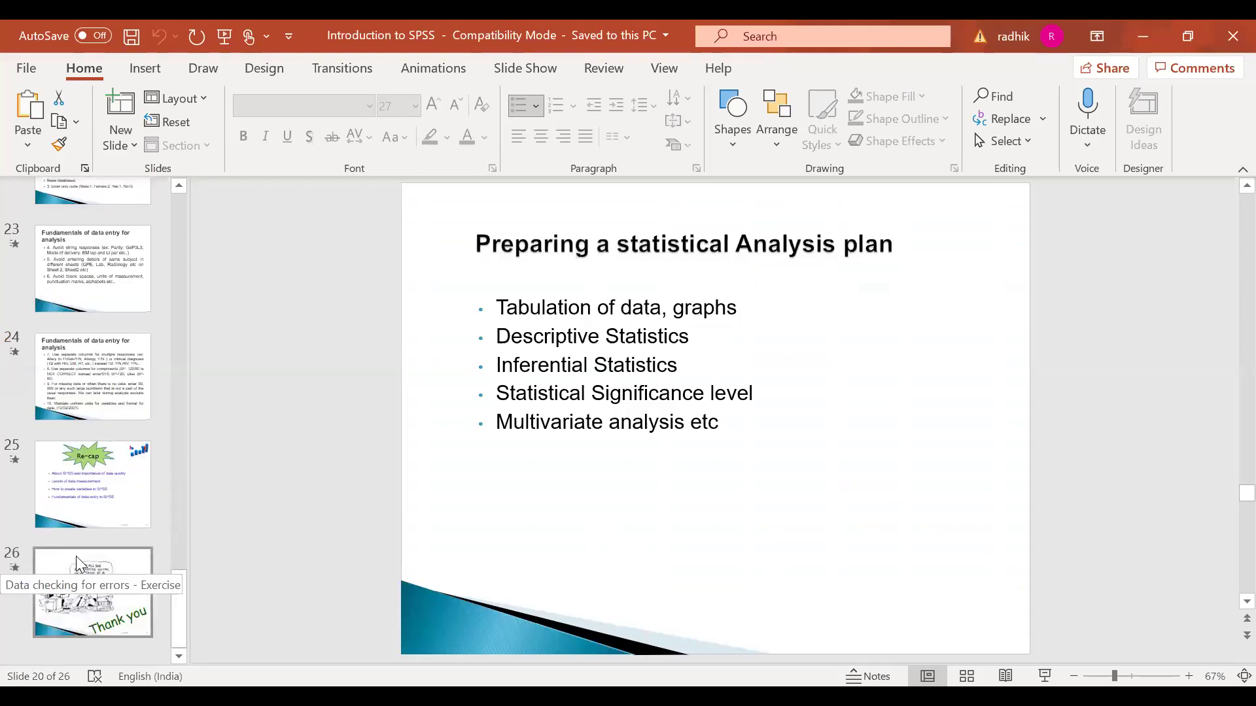
scroll(76, 556, "up", 6)
scroll(76, 556, "up", 1)
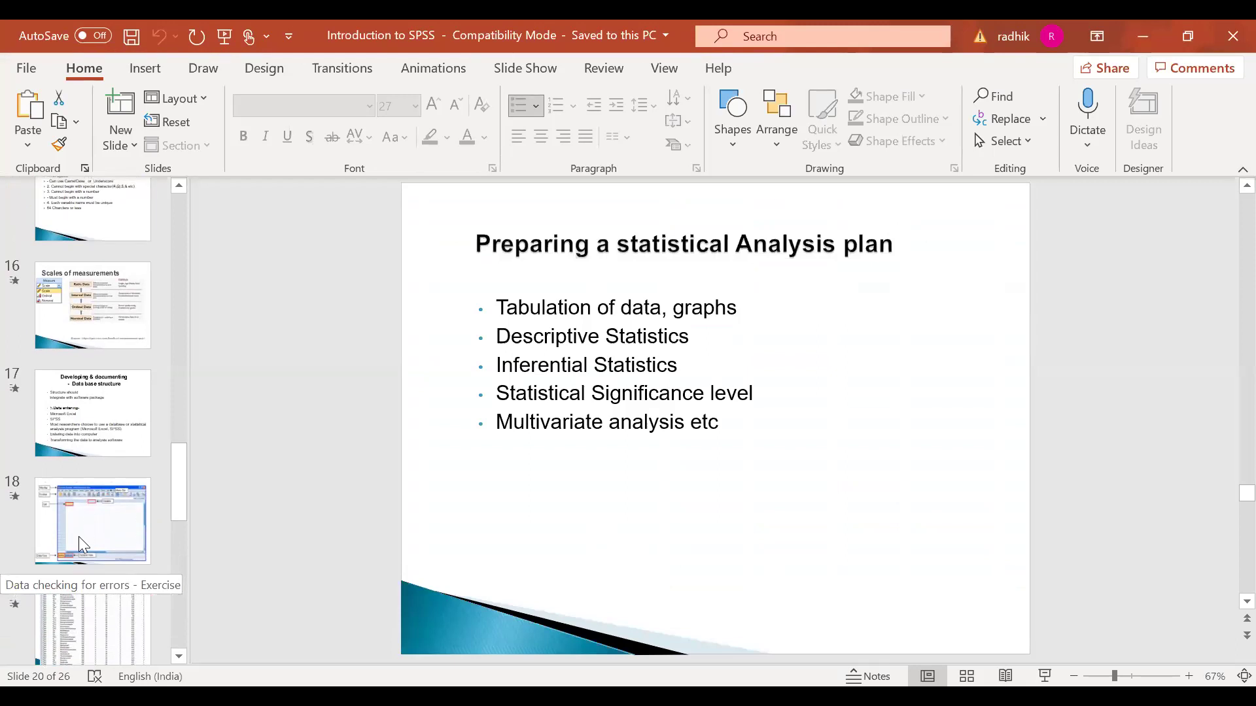
key("Up")
key("Up")
key("Up")
key("Up")
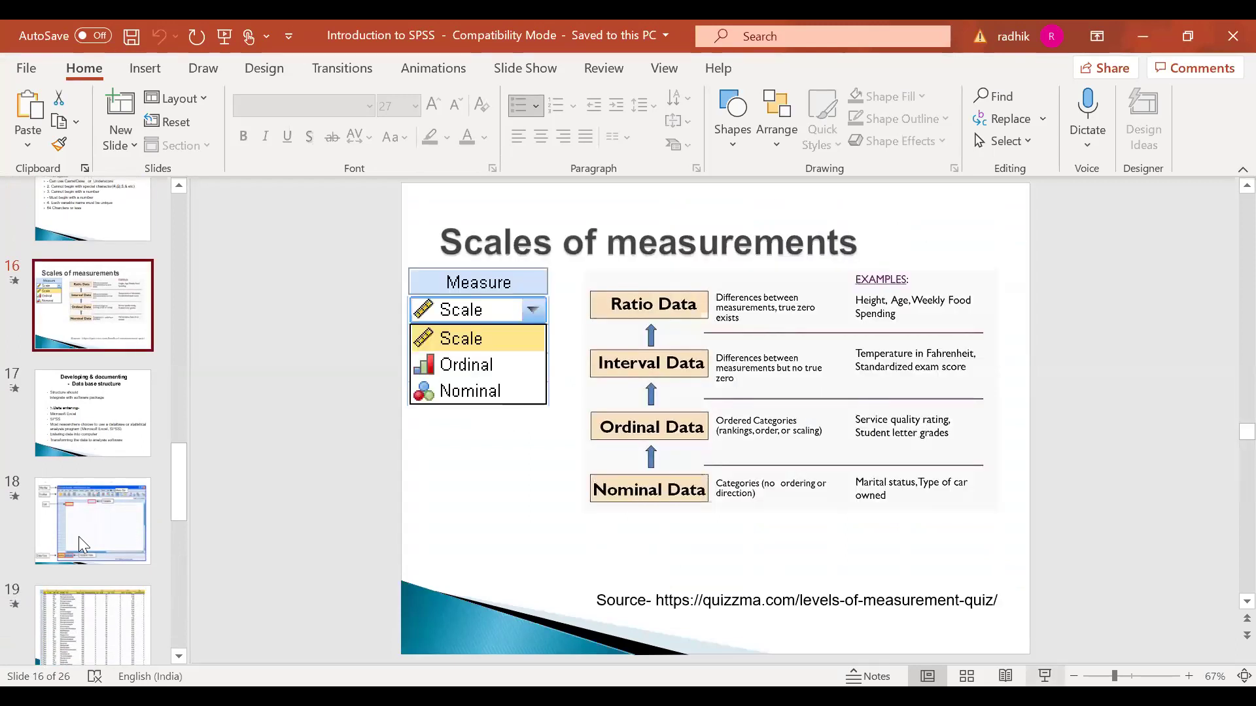
key("shift+F5")
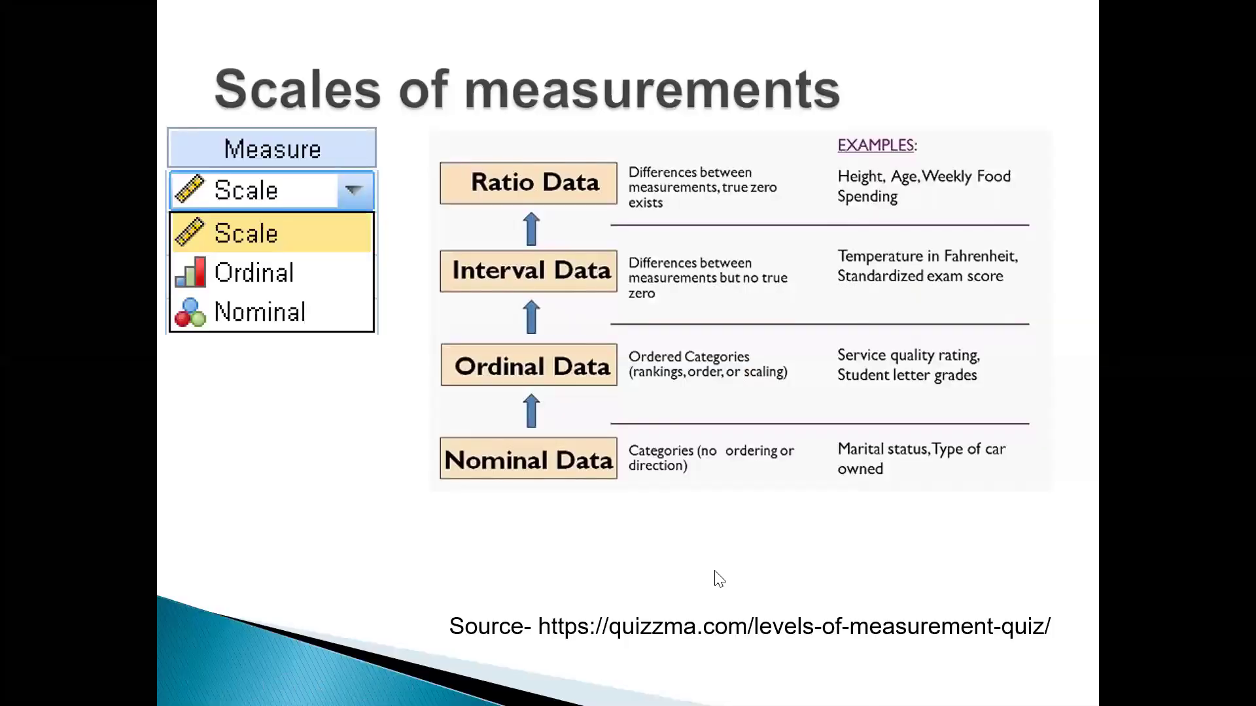
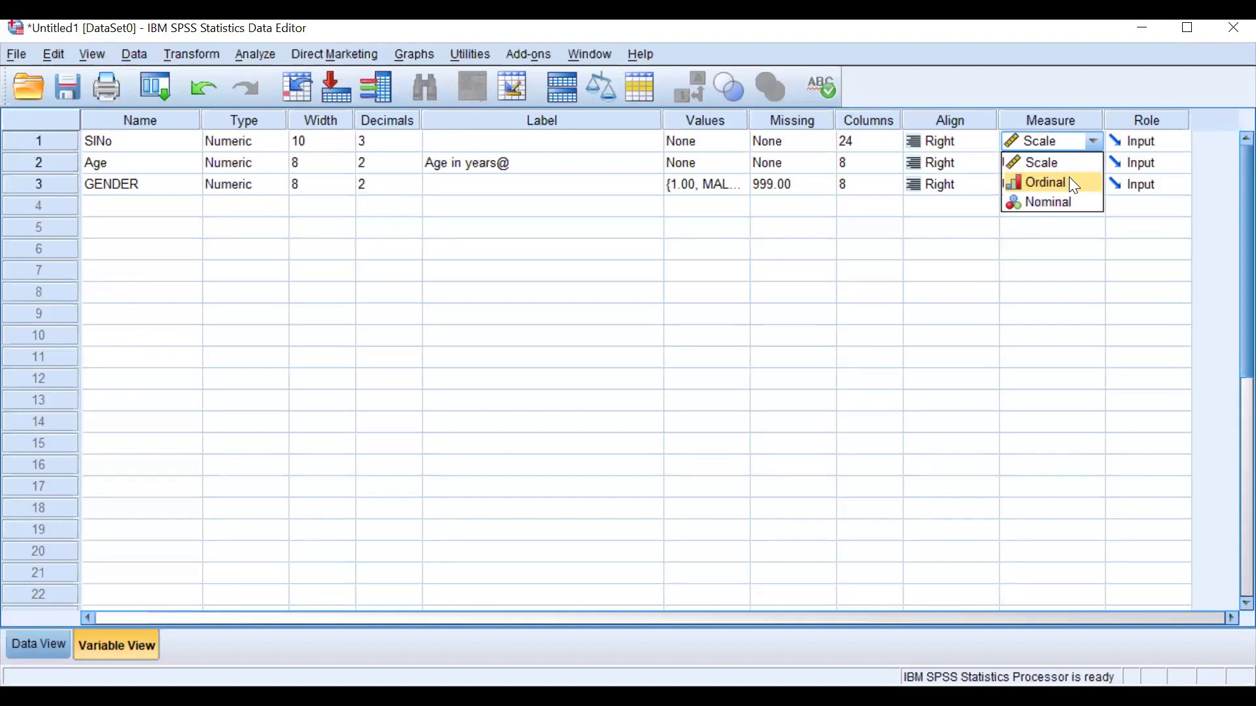
In the SPSS Variable View, set the measurement level of SlNo to Ordinal, Age to Scale and GENDER to Nominal.
left_click(1070, 180)
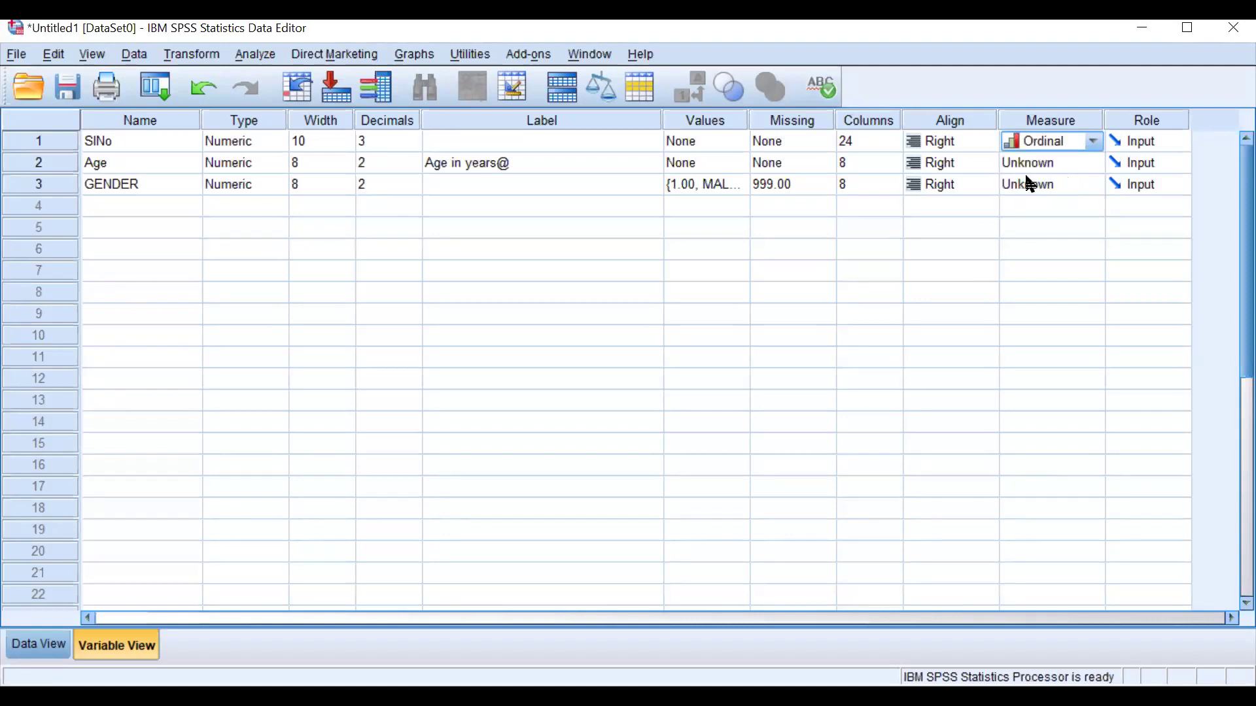
left_click(1048, 165)
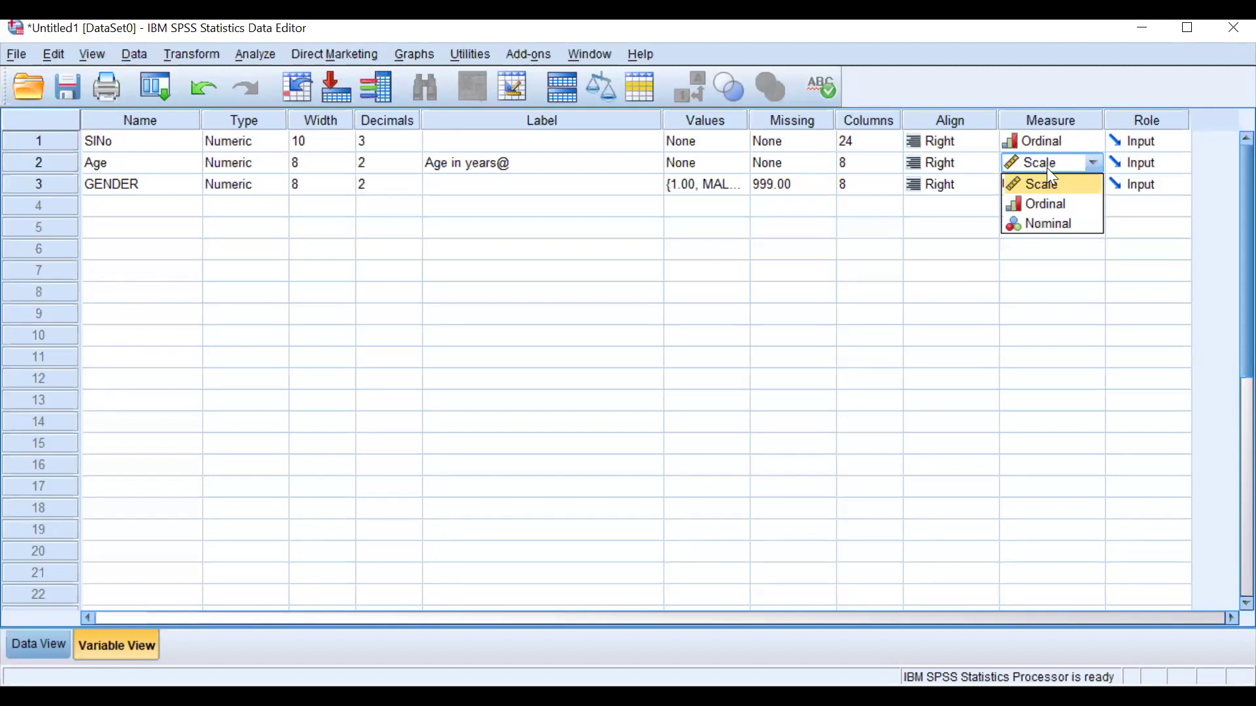
left_click(1048, 183)
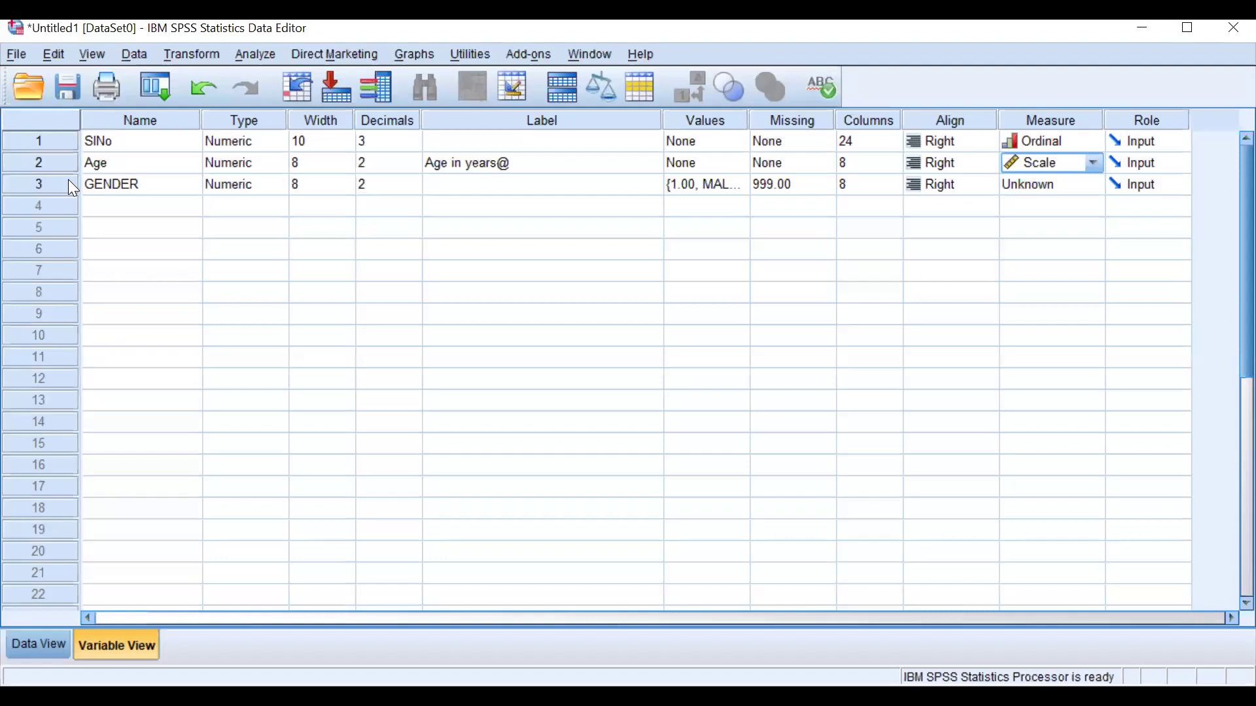
left_click(1035, 184)
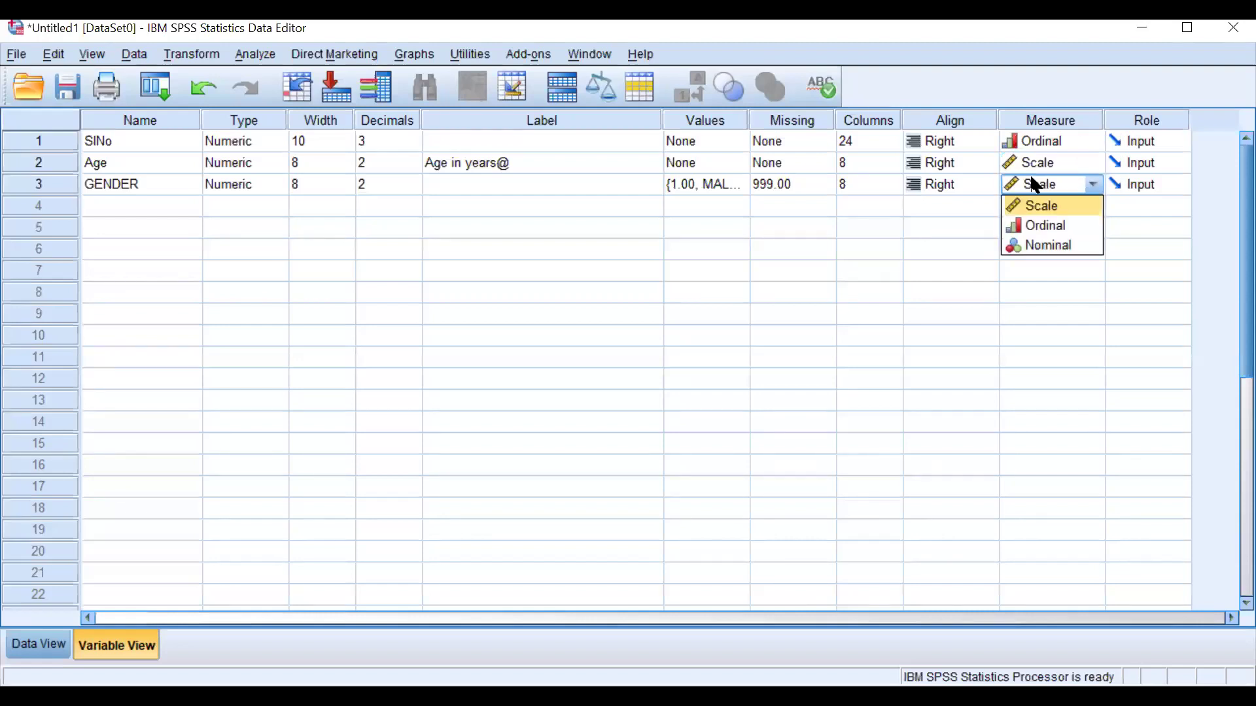
left_click(1043, 246)
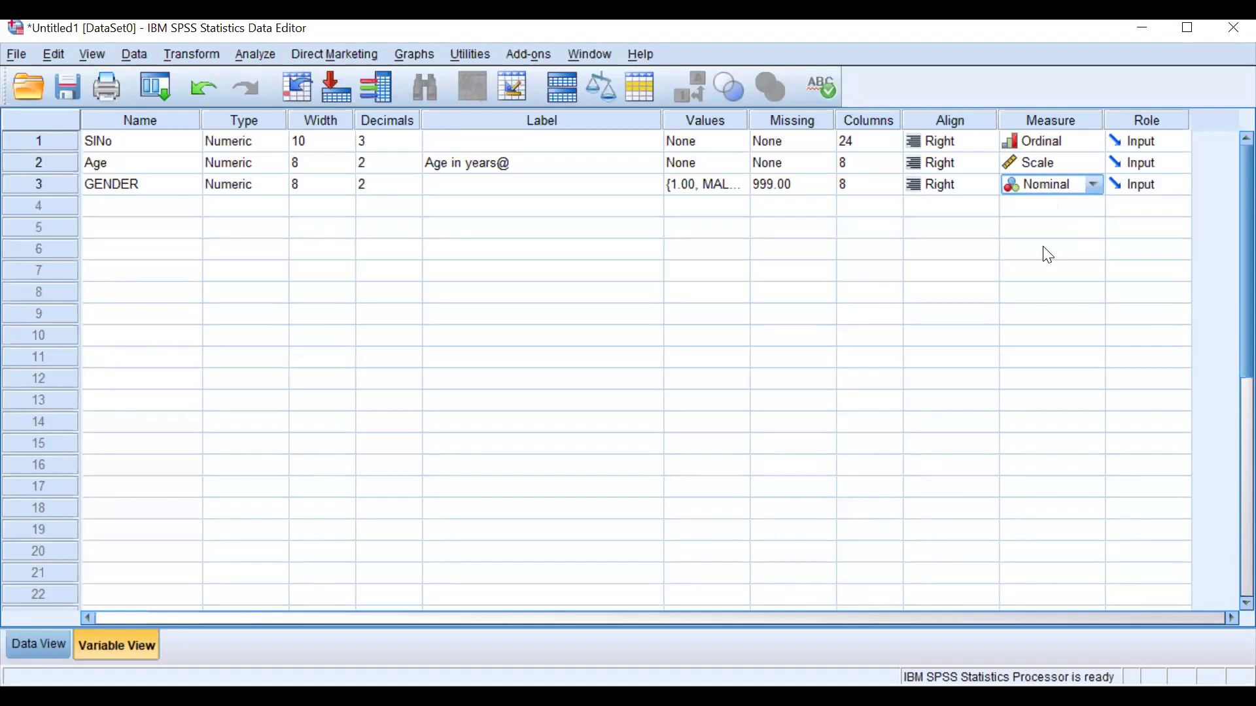
Examine the Measure column, the full definitions of Age and GENDER, and the Role column.
left_click(1063, 119)
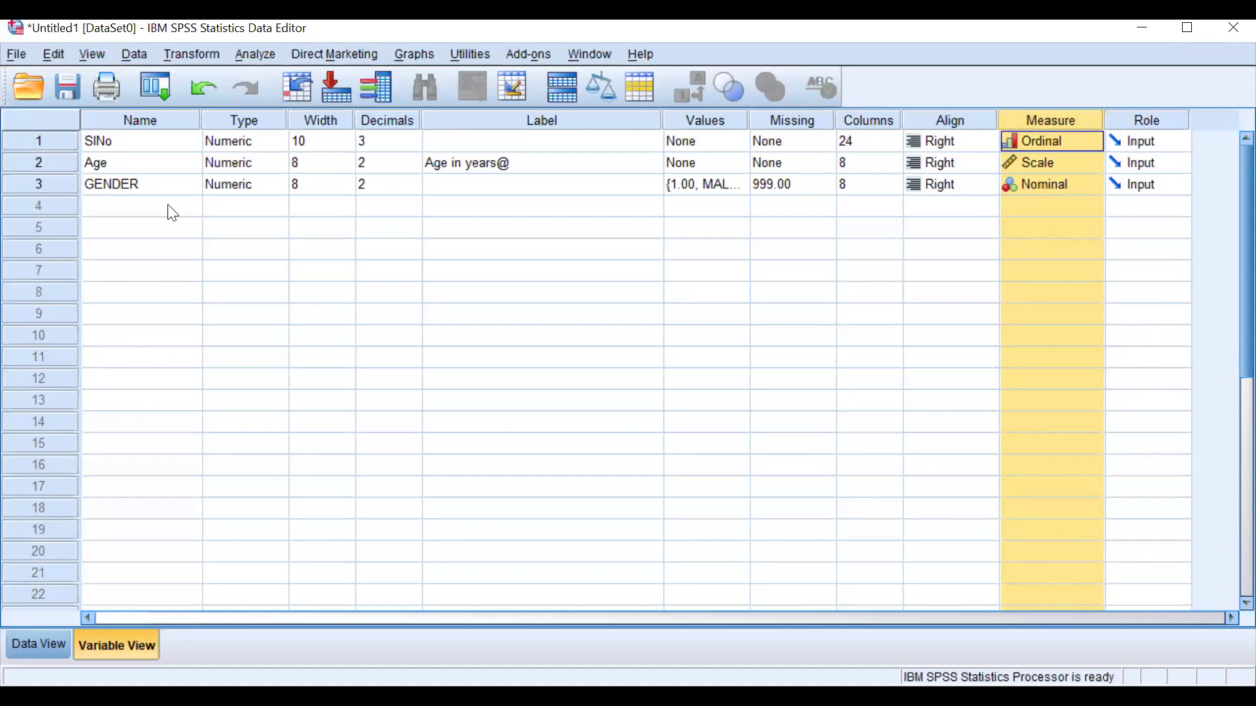
left_click(47, 163)
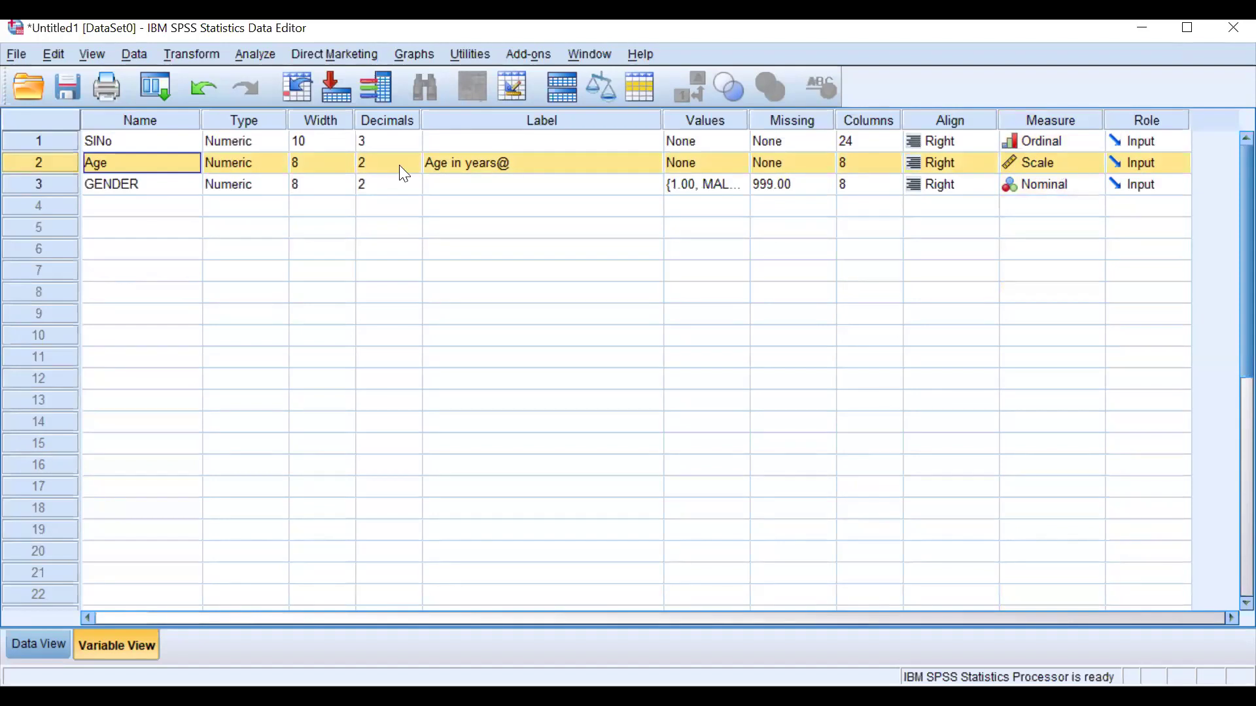
left_click(35, 184)
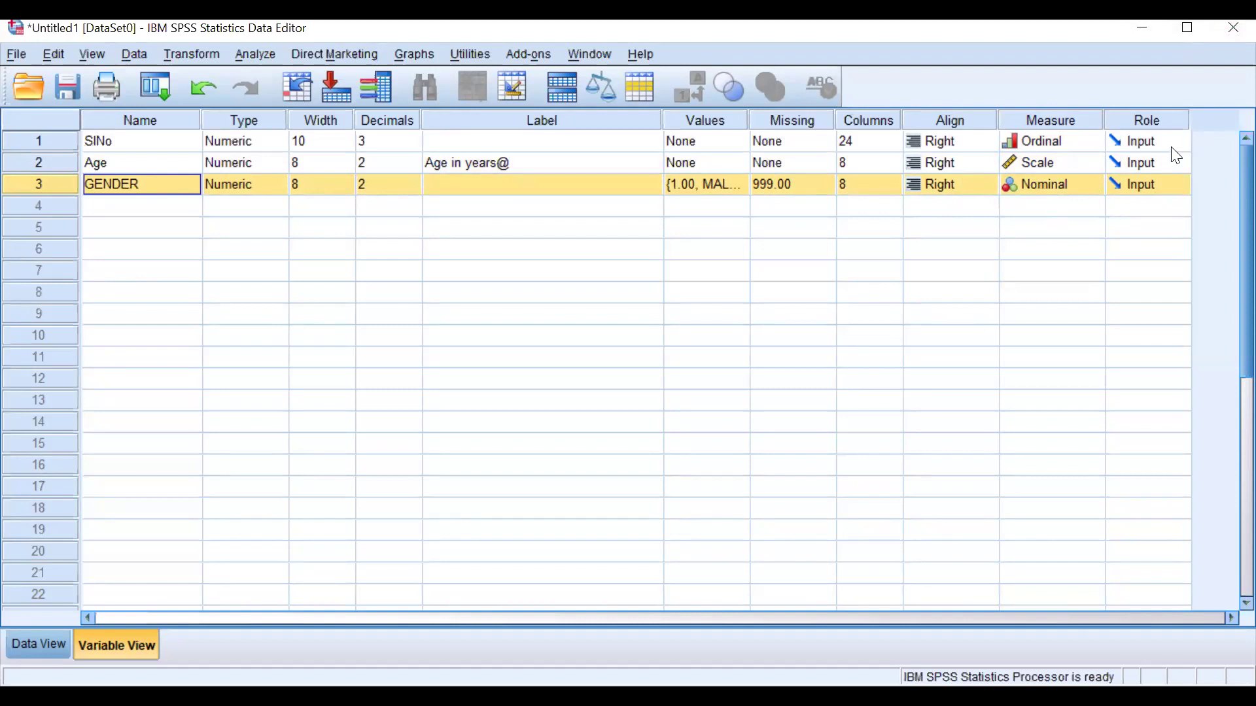
left_click(1163, 130)
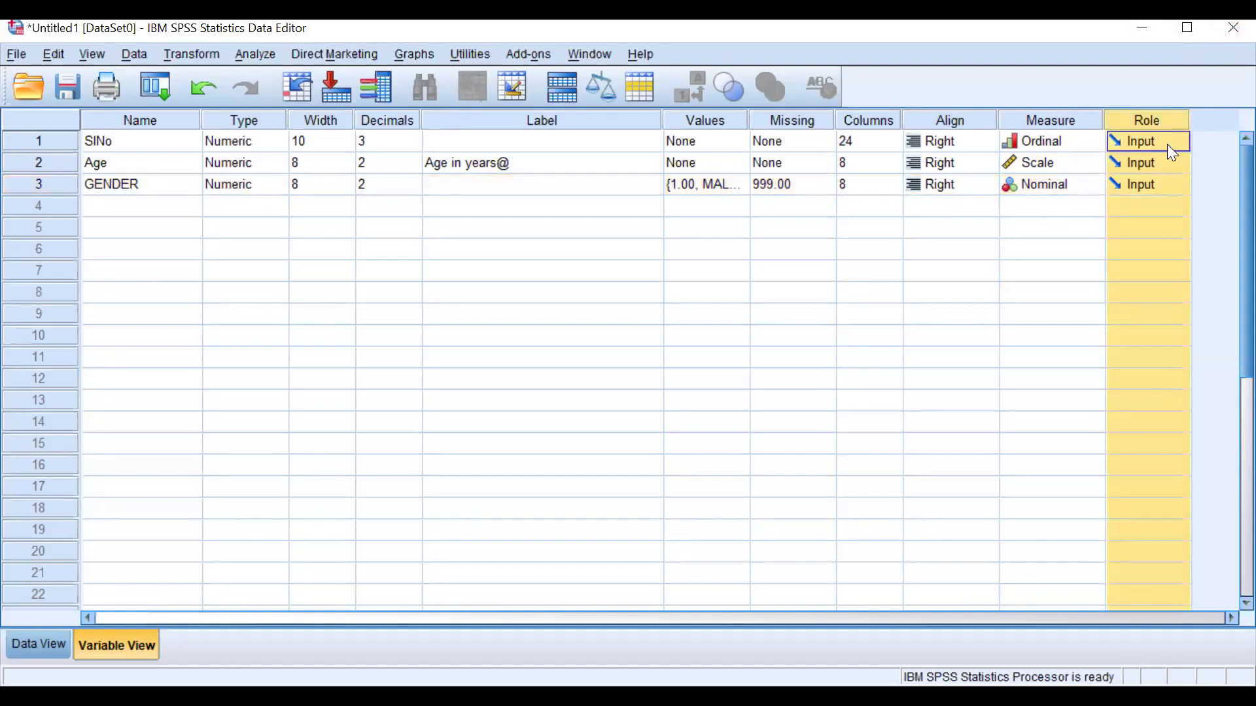
Examine the role options offered for the SlNo variable, leaving its role set to Input.
left_click(1171, 149)
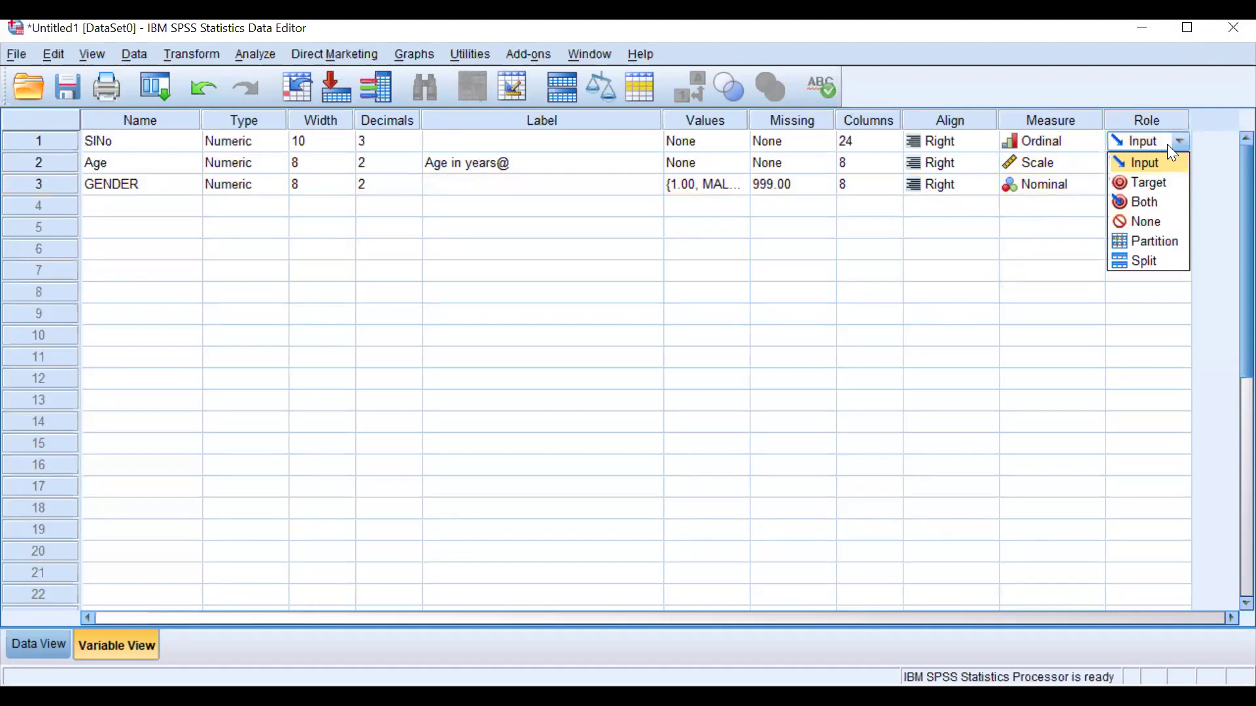
left_click(1215, 153)
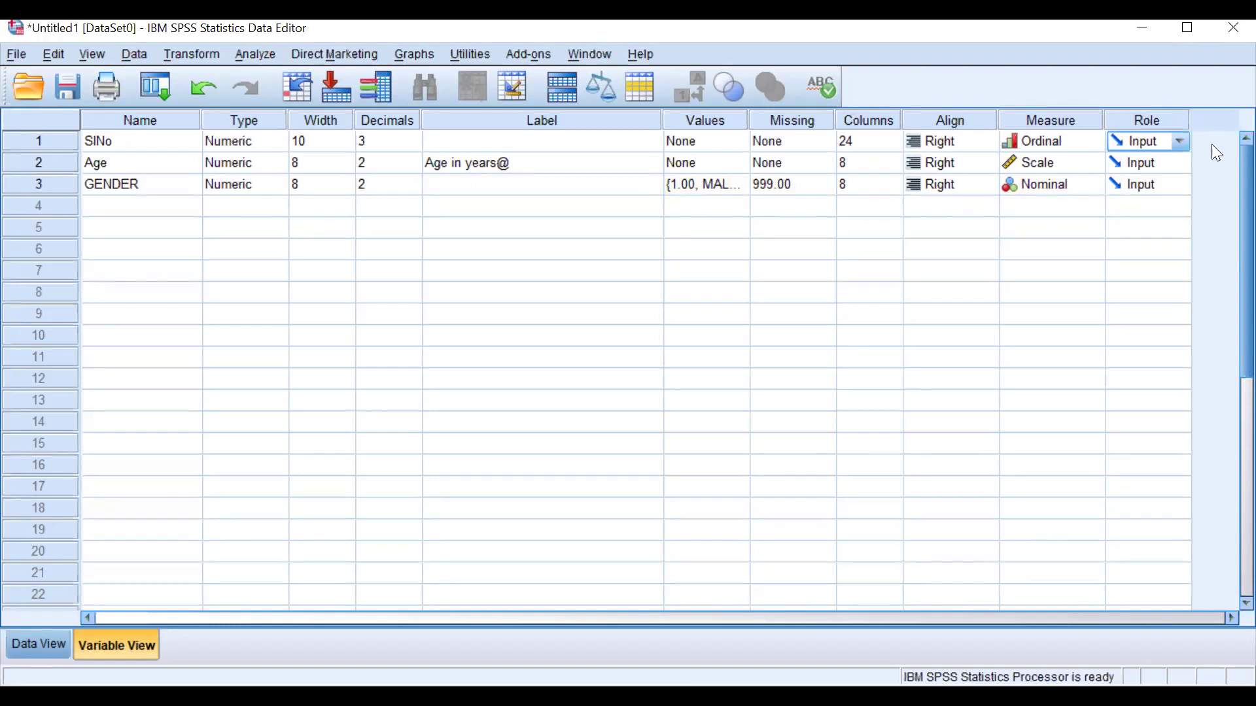
left_click(1181, 142)
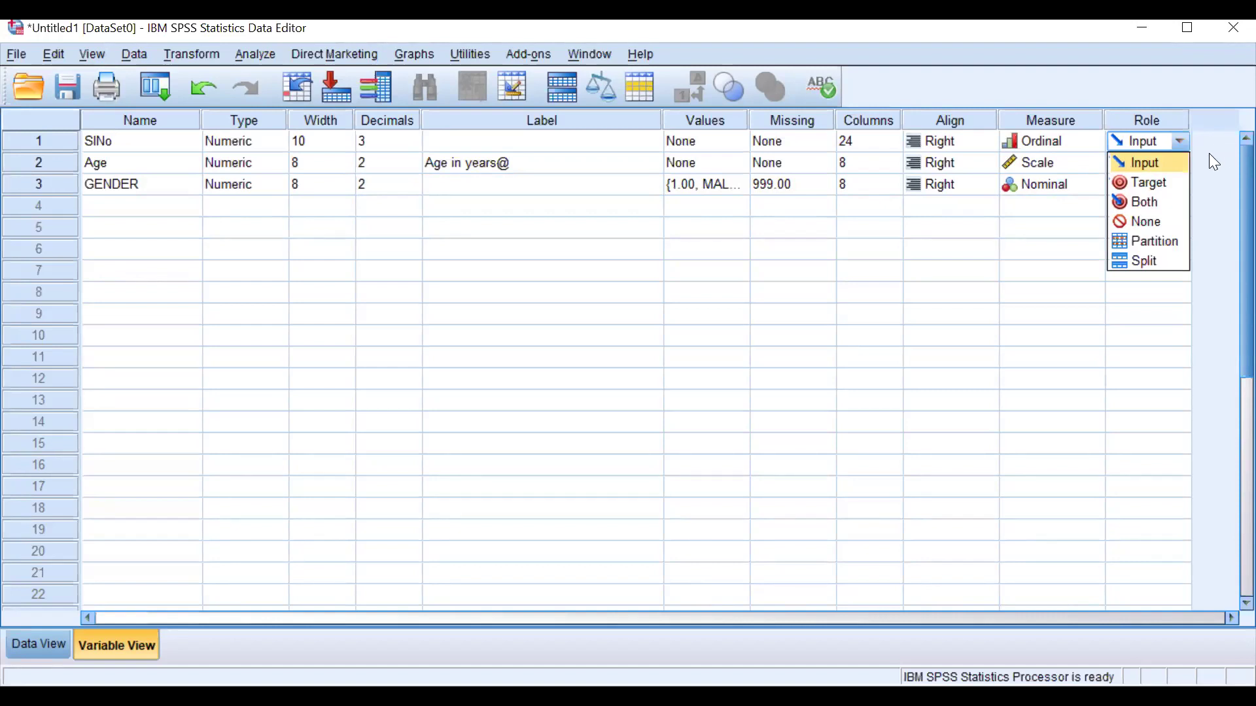
left_click(1209, 155)
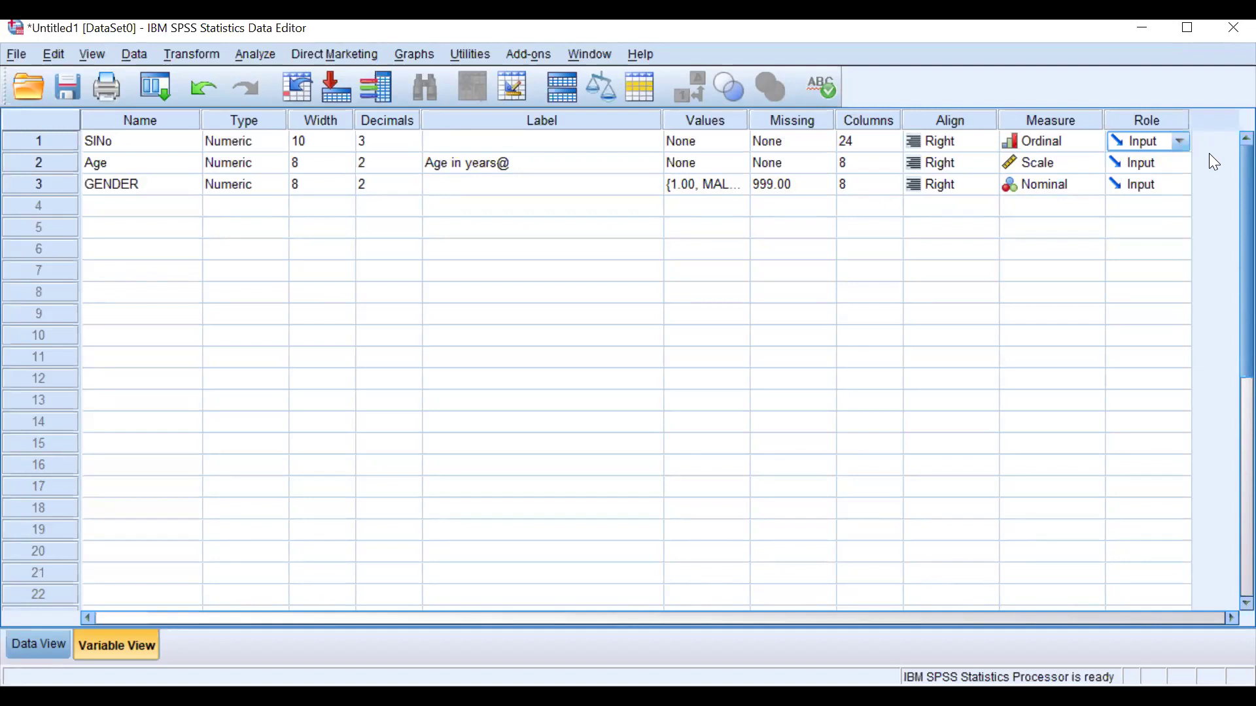
left_click(532, 495)
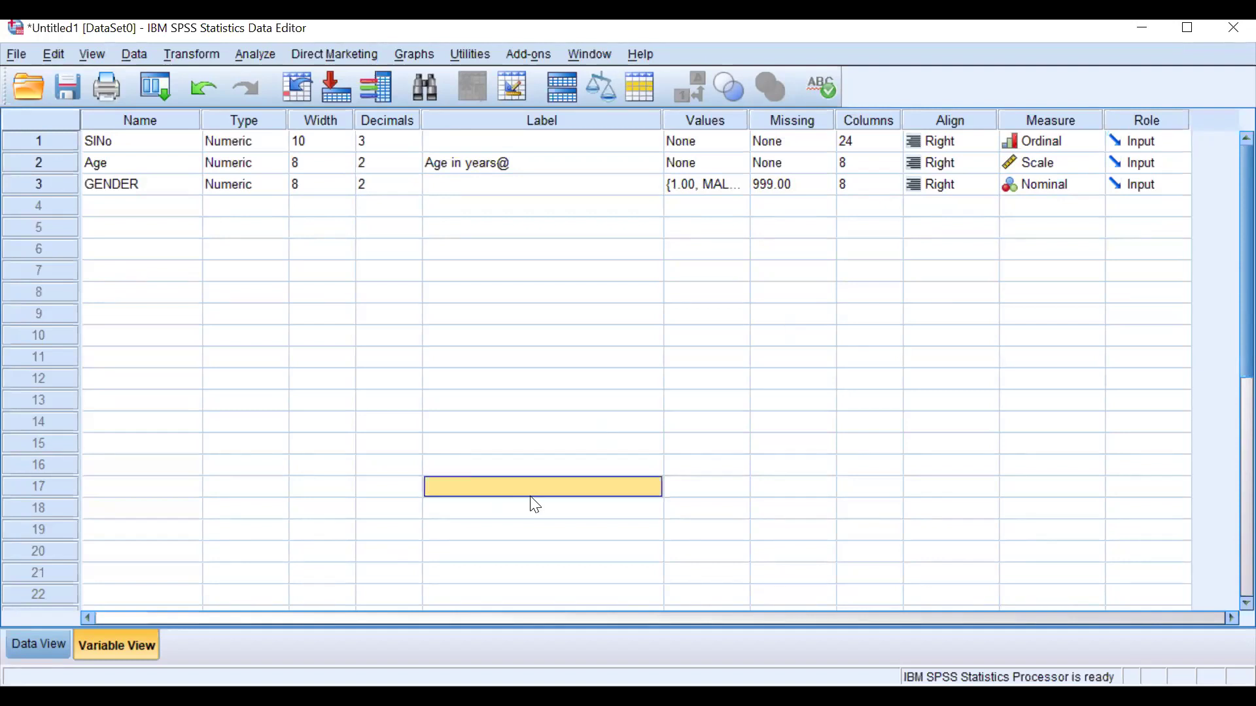
Review the SlNo, Age and GENDER entries in Data View, the available statistical analysis procedures, and the variable definitions.
left_click(11, 632)
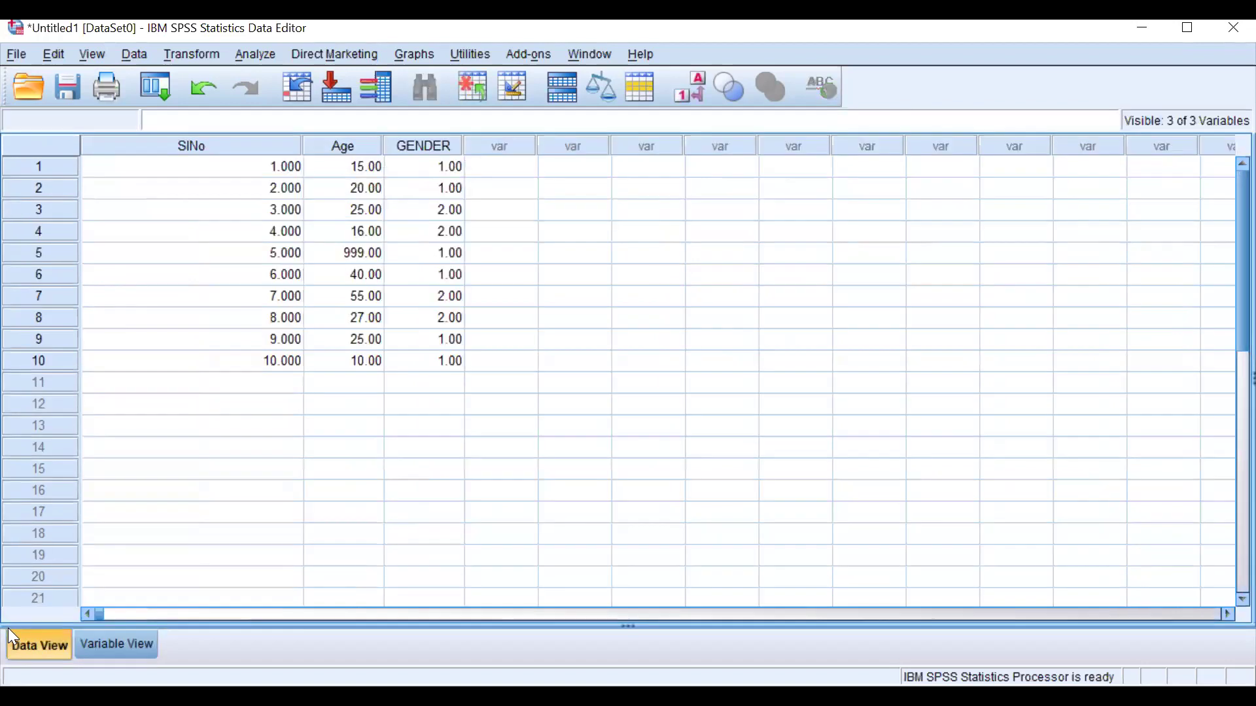
left_click(251, 150)
left_click_drag(365, 143, 419, 154)
left_click(453, 172)
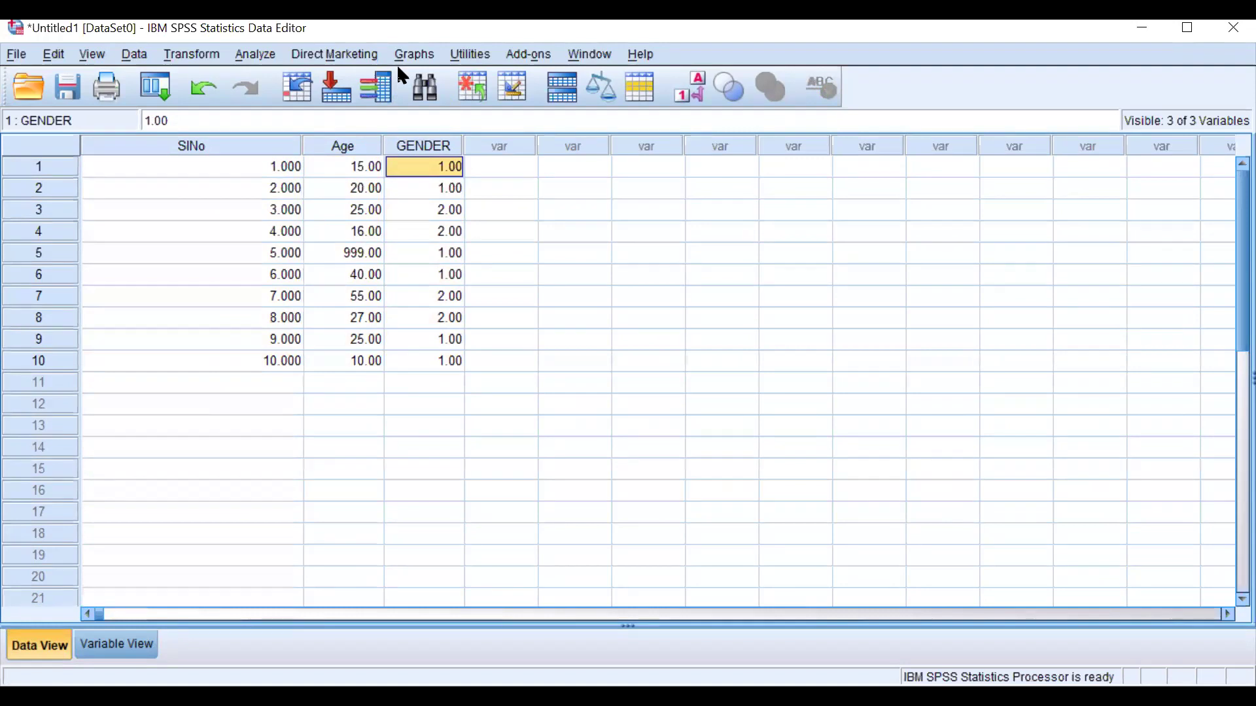
left_click(257, 55)
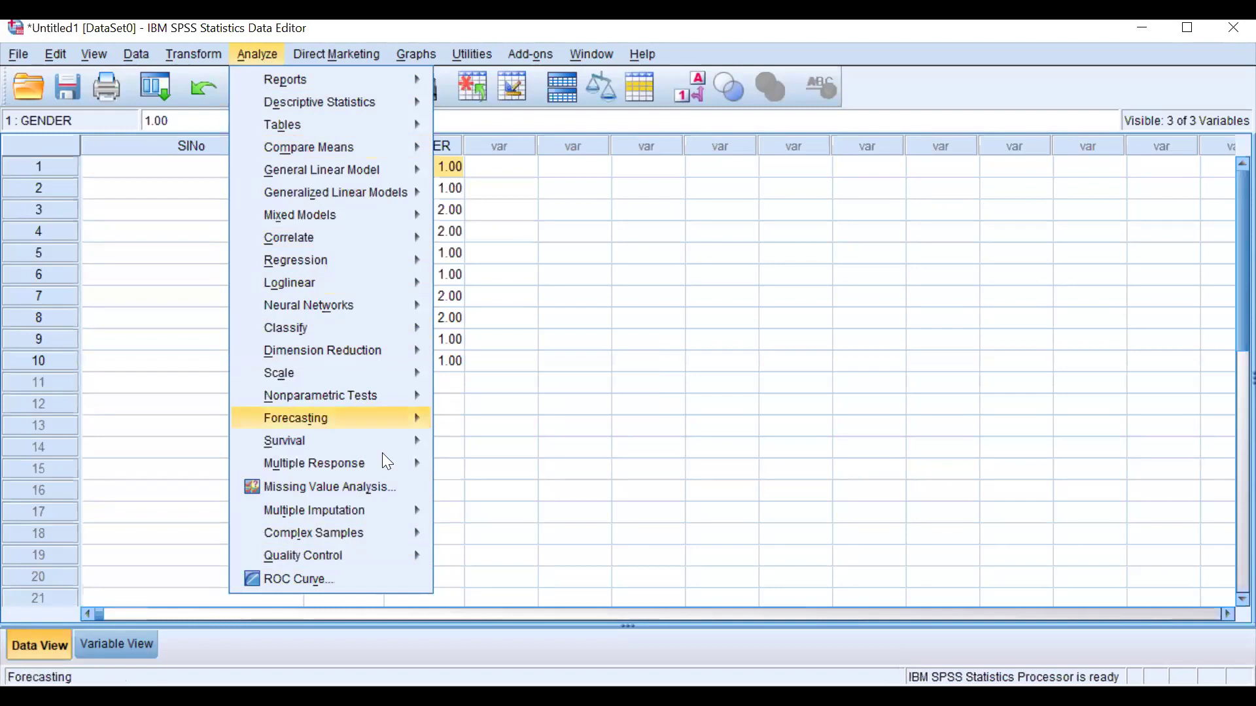
left_click(704, 40)
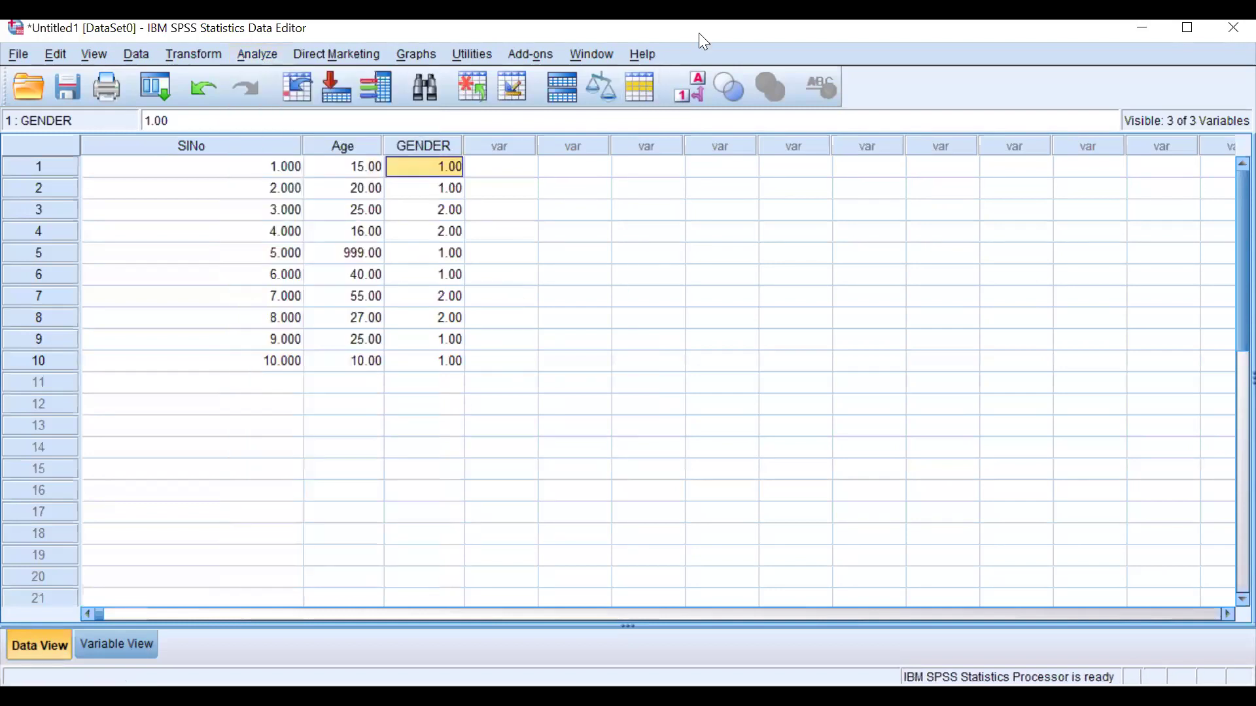
left_click(265, 58)
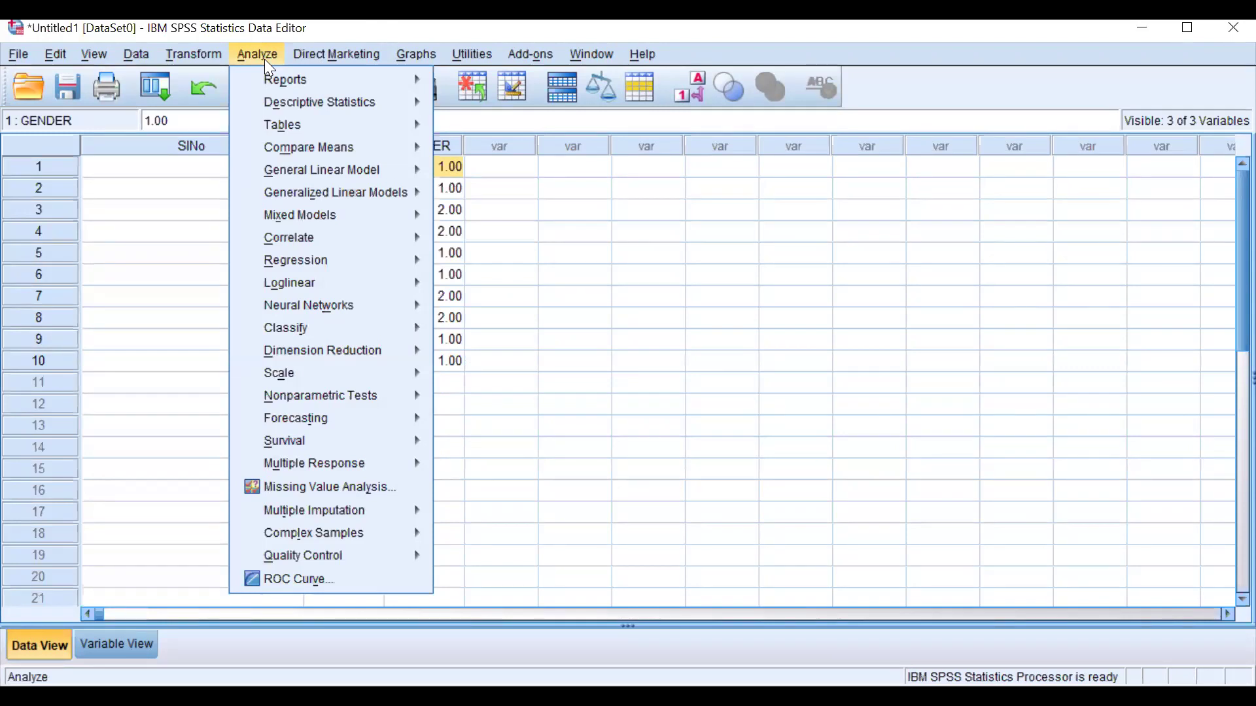
left_click(722, 189)
left_click(503, 324)
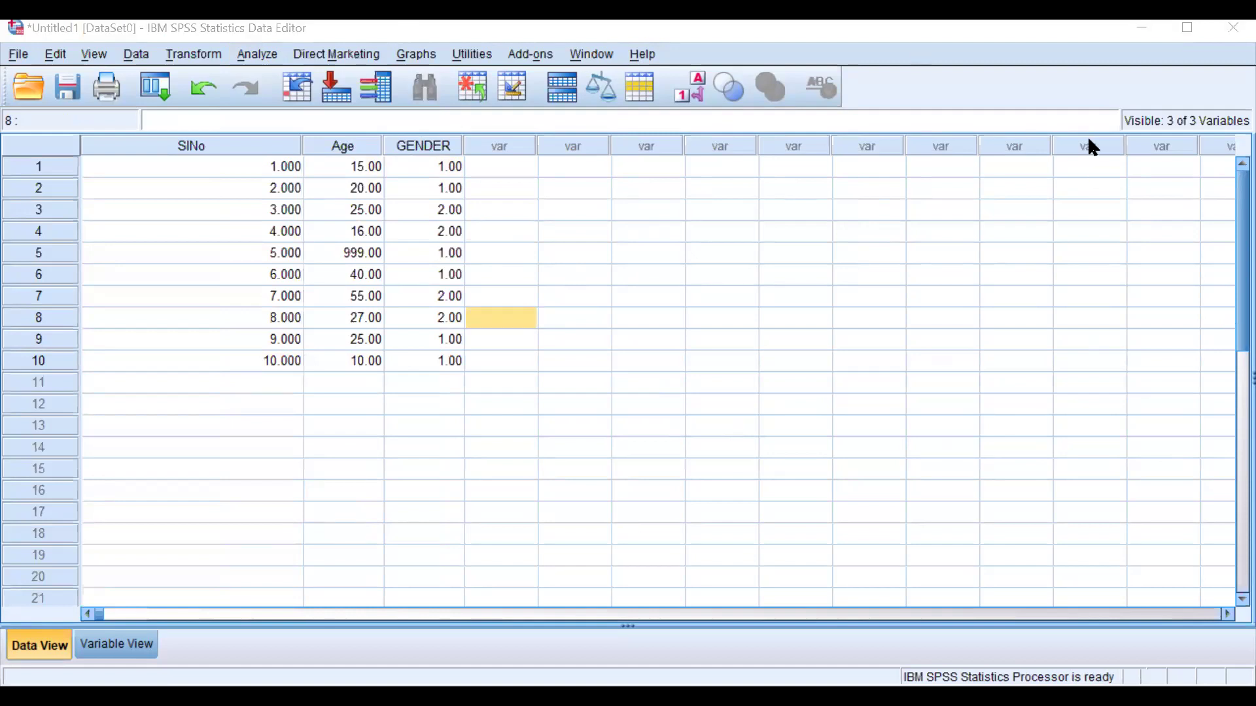
left_click(108, 646)
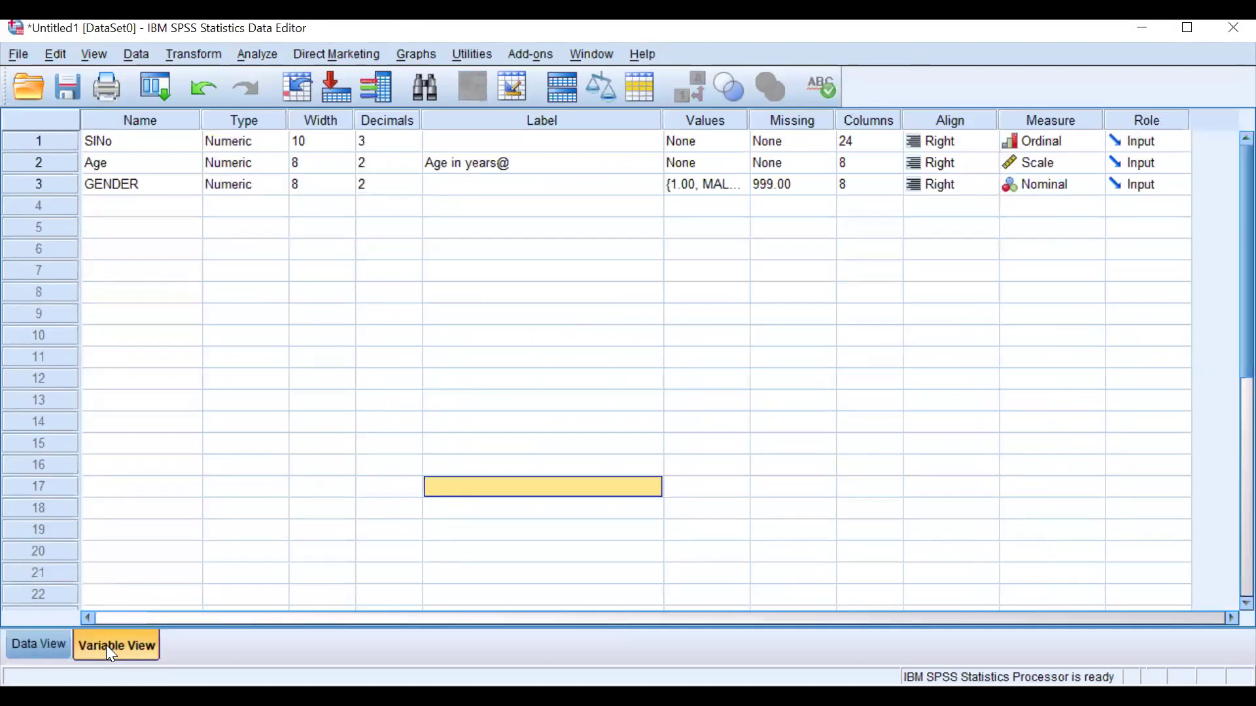
left_click(34, 633)
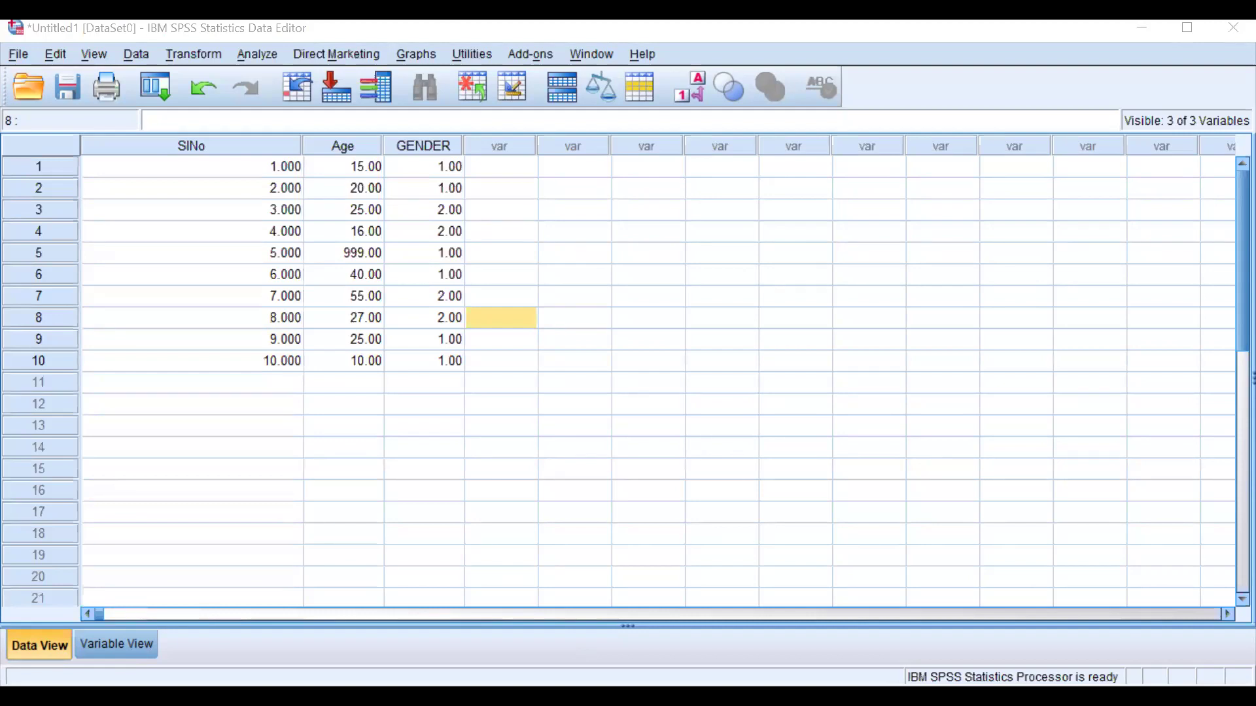
Switch to the PowerPoint slide show and advance to the slide with the labelled parts of the Data Editor window.
key("alt+Tab")
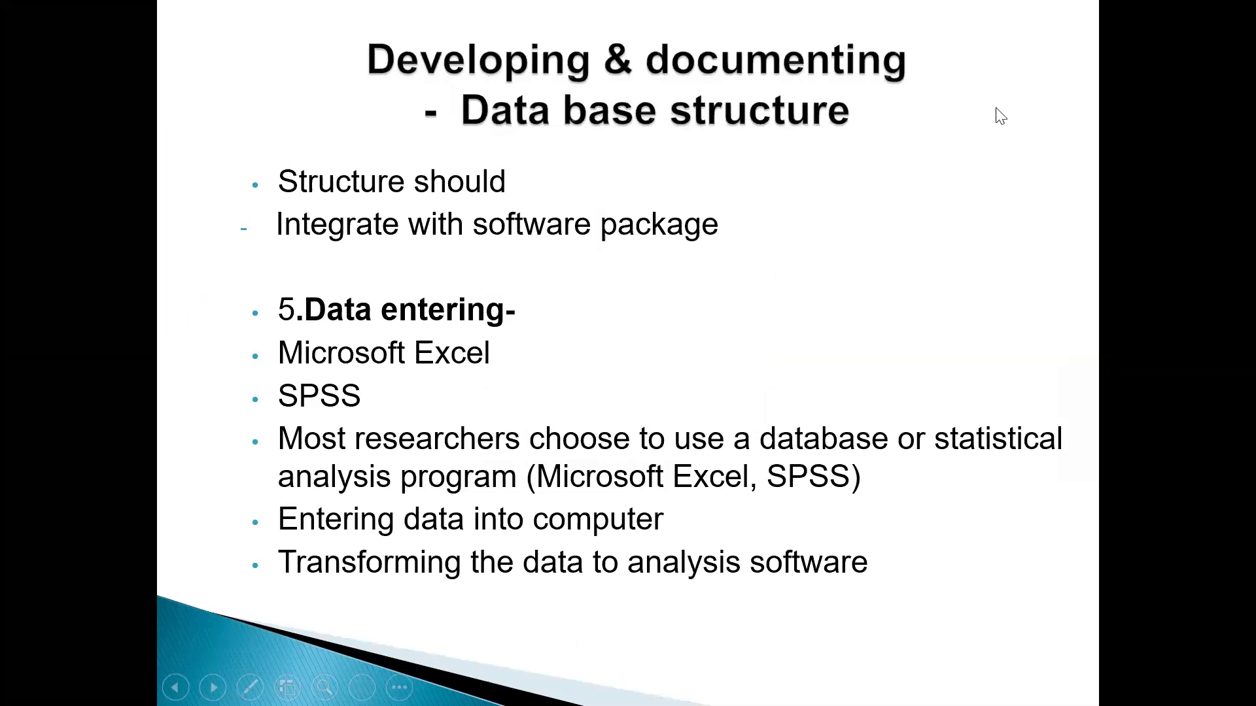
left_click(966, 150)
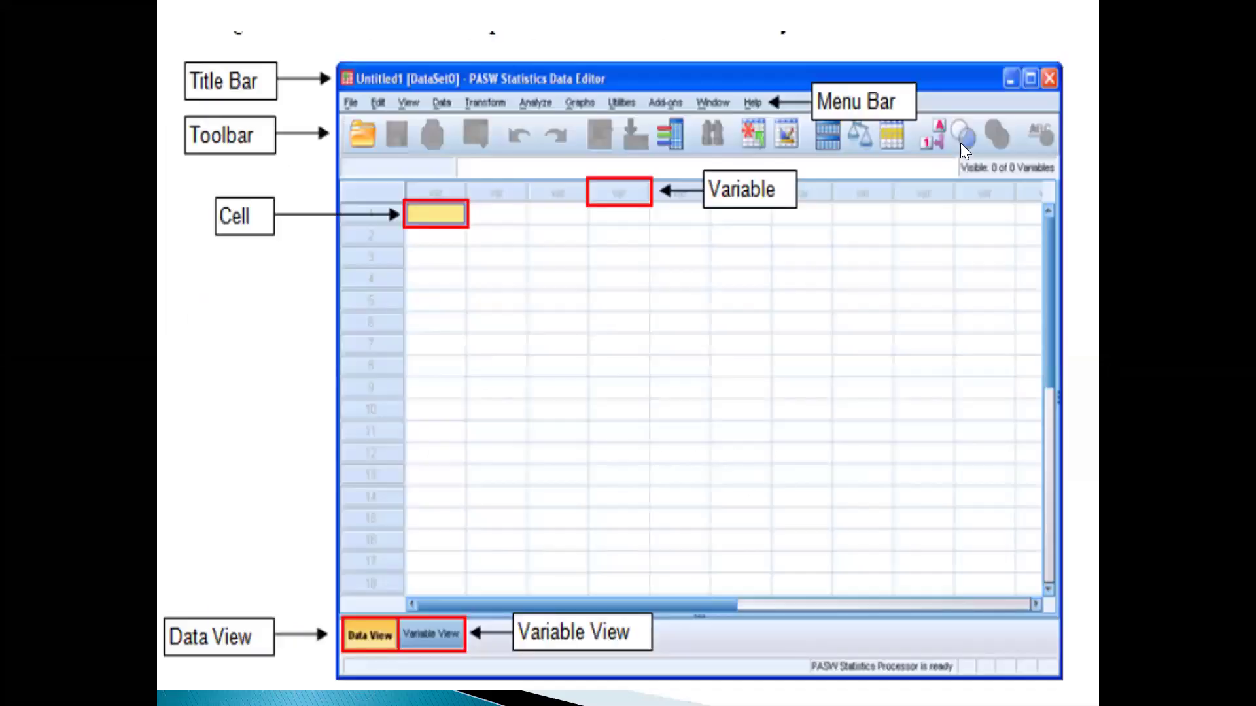
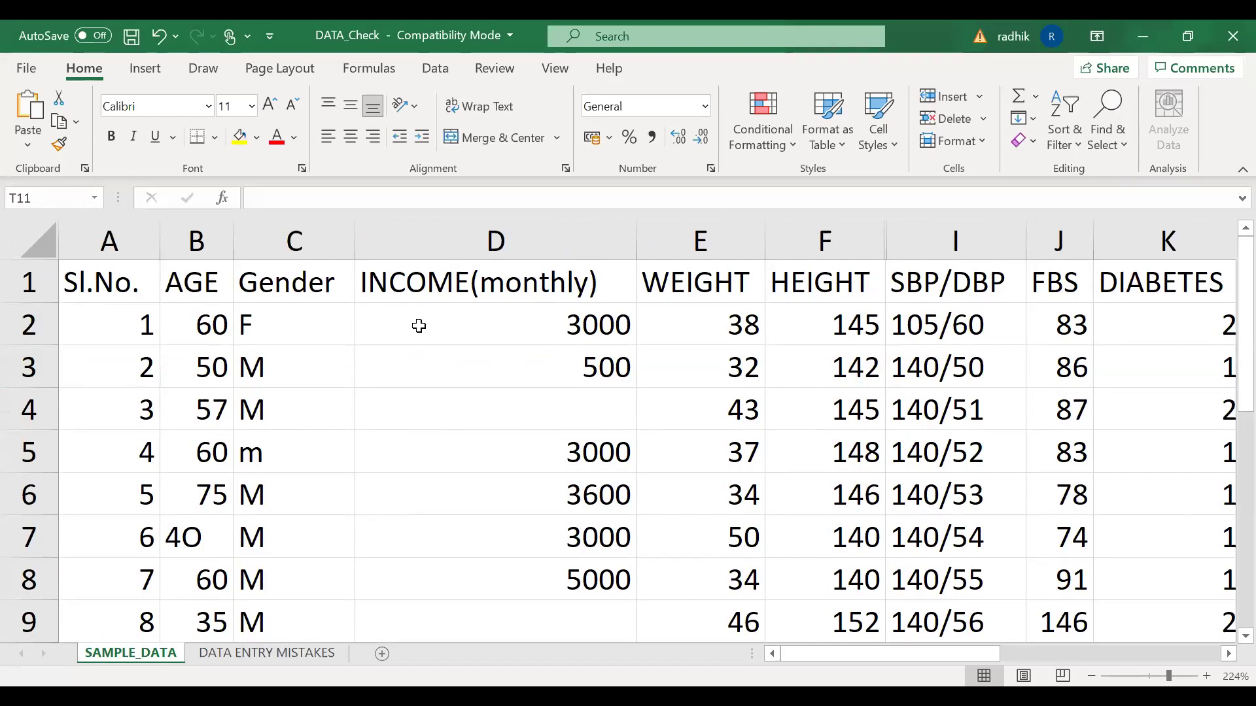
In Excel's DATA_Check workbook, fill columns A to J of the SAMPLE_DATA sheet with yellow.
left_click(174, 562)
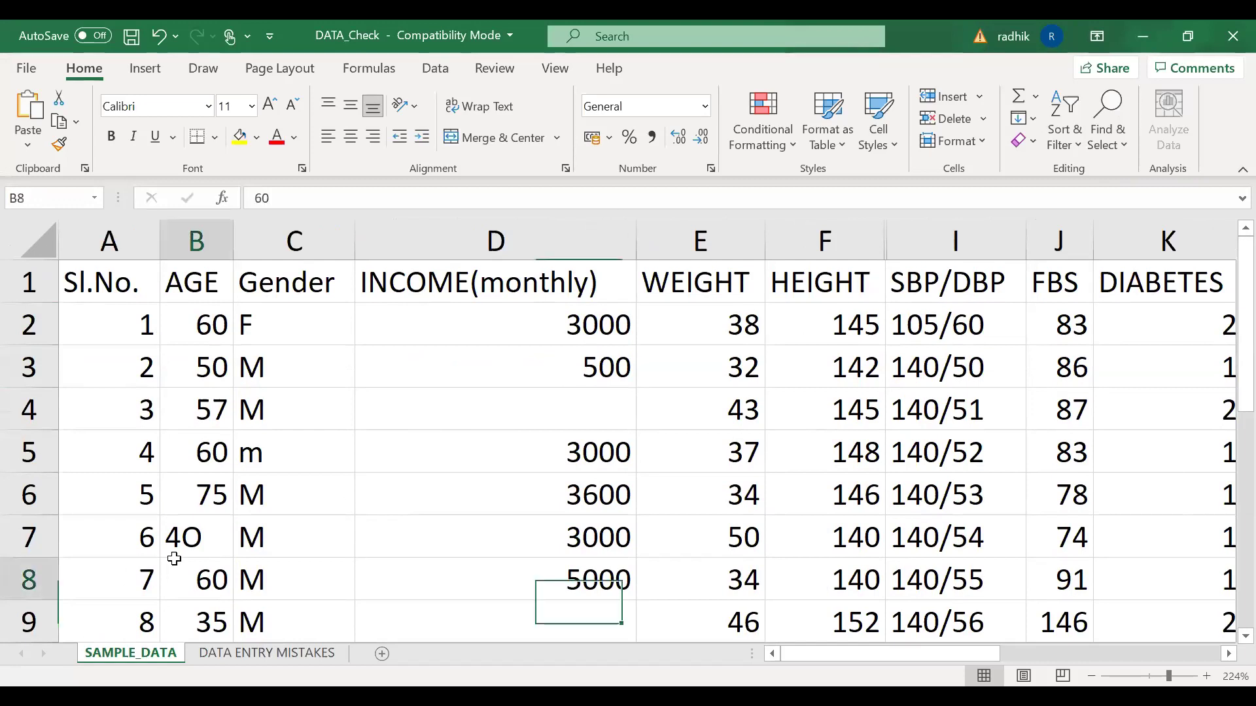
scroll(285, 517, "down", 1)
scroll(285, 517, "up", 1)
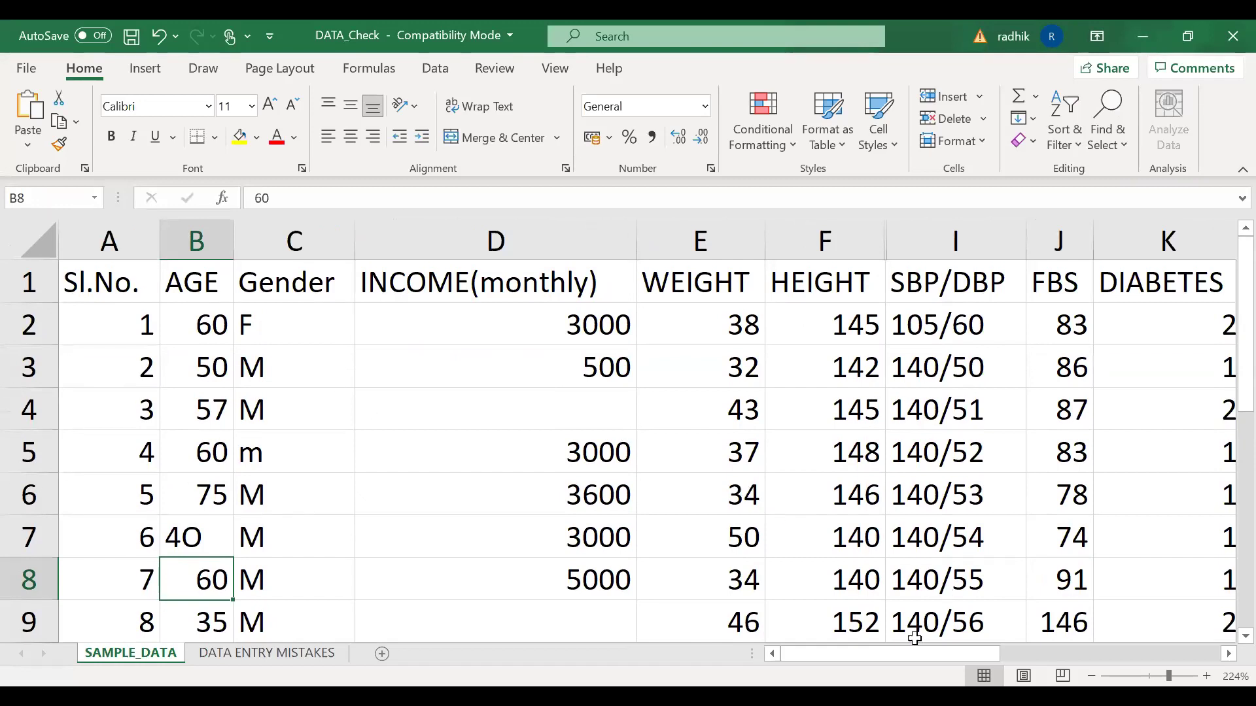
left_click_drag(920, 654, 920, 654)
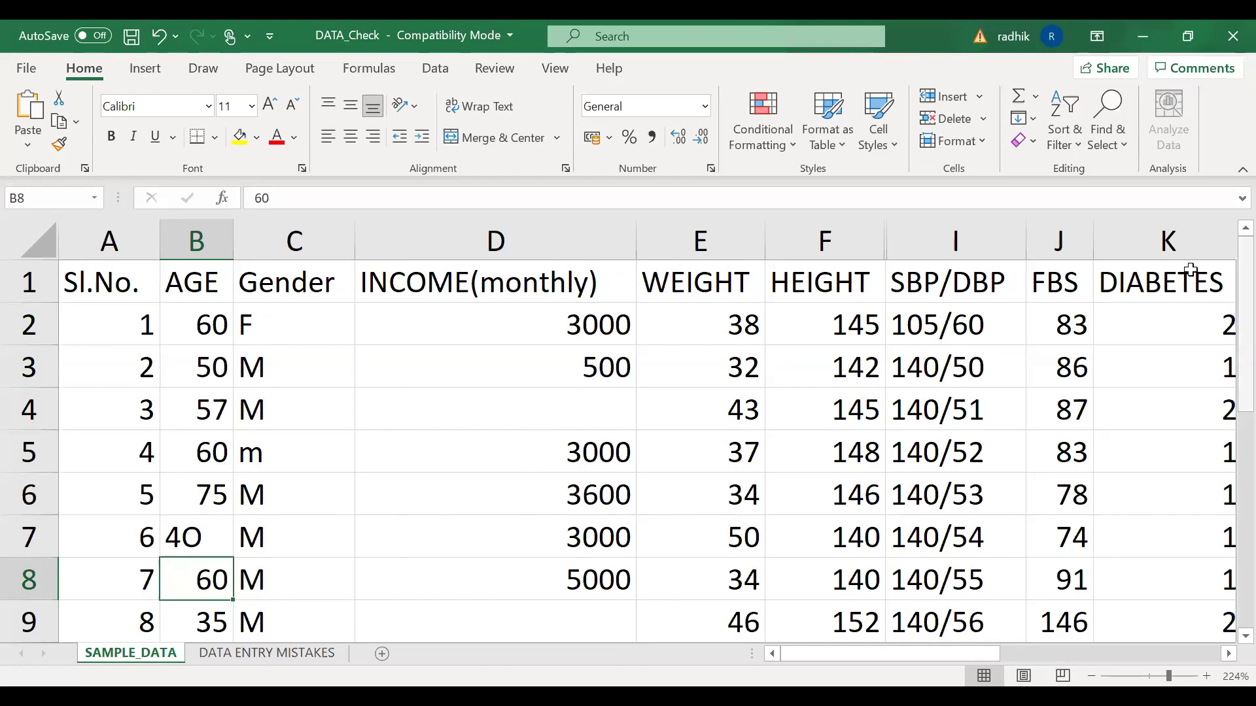
left_click(1075, 237)
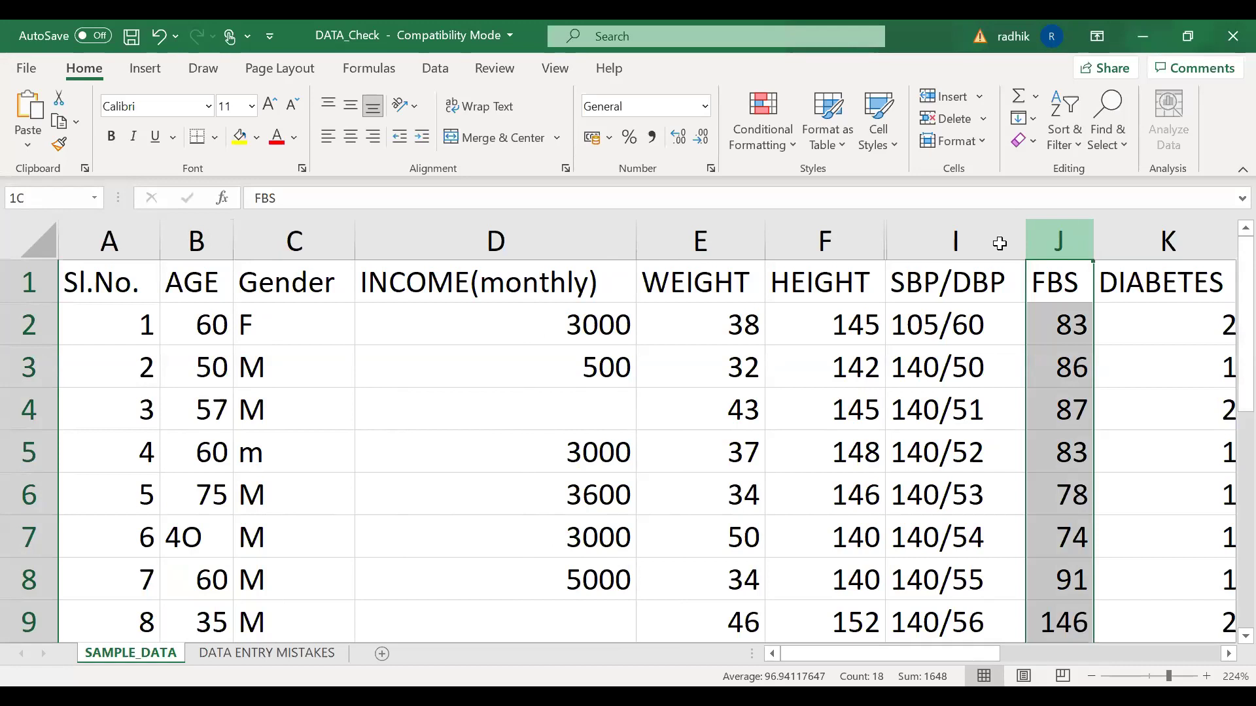
left_click(199, 240, "shift")
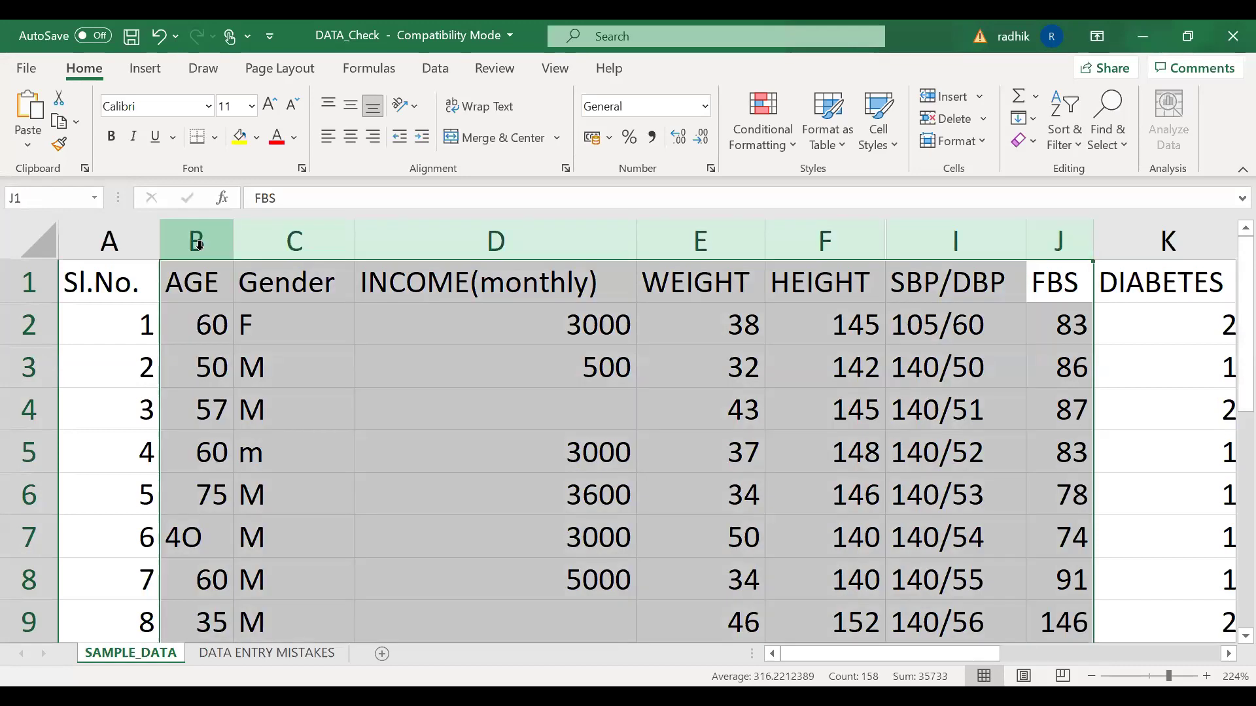
left_click(109, 240, "shift")
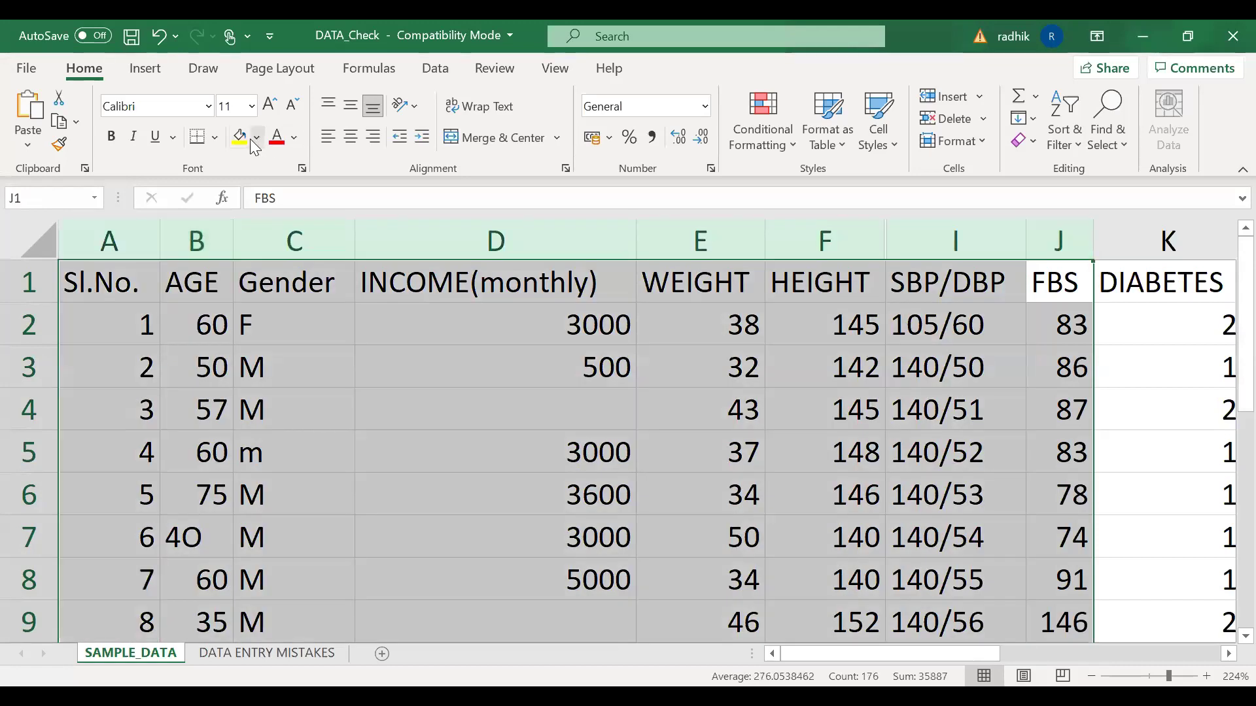
left_click(247, 146)
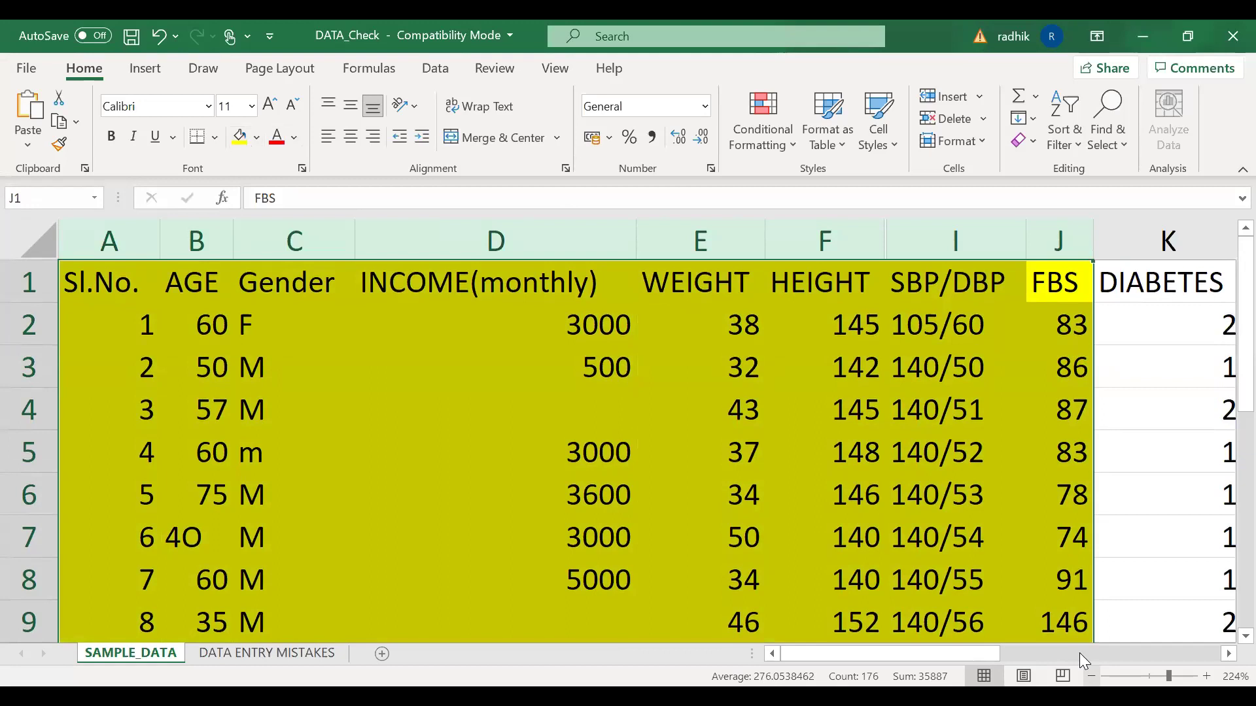
Mark the mistyped age "4O" in cell B7 with a red fill.
scroll(1080, 654, "down", 1)
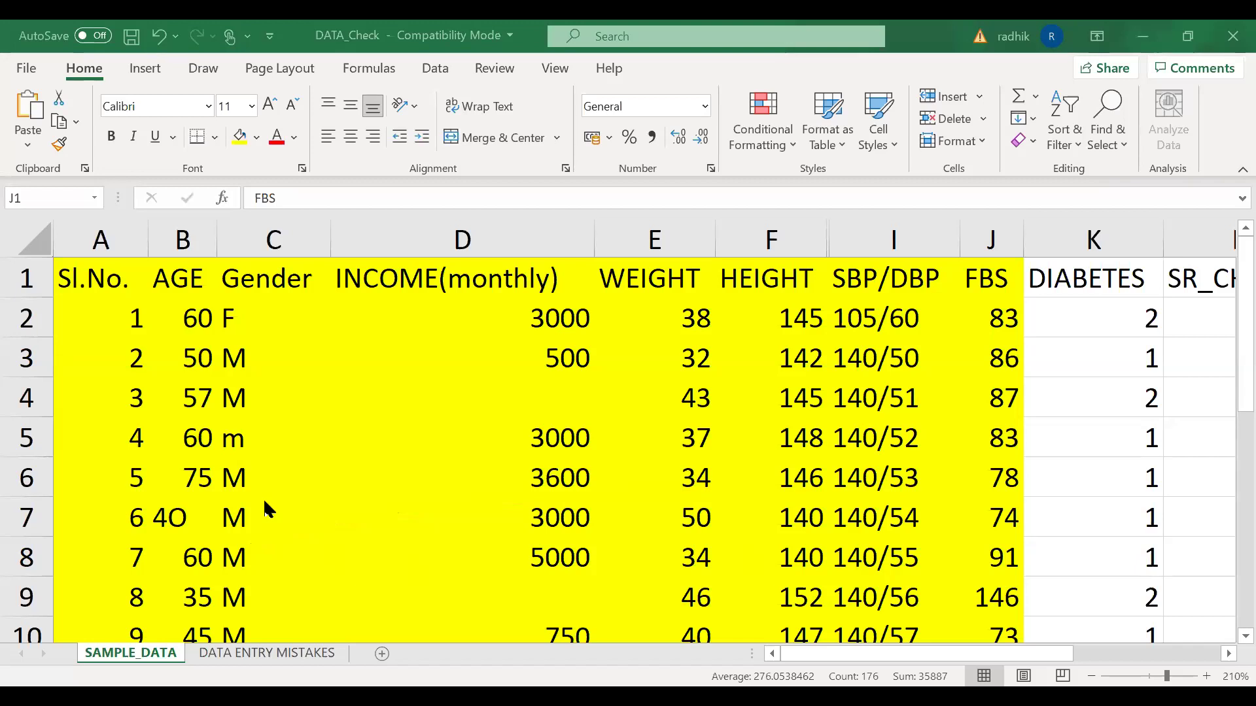
left_click(185, 518)
left_click(286, 202)
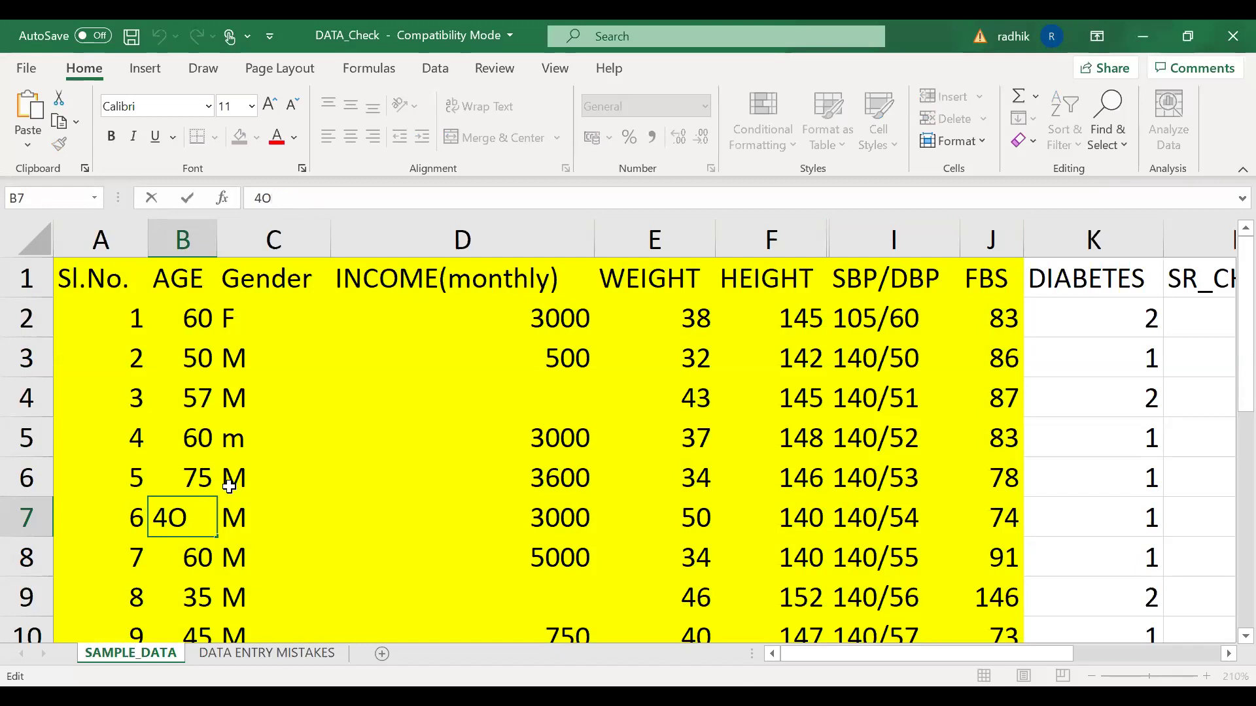
left_click(278, 137)
left_click(158, 607)
left_click(179, 518)
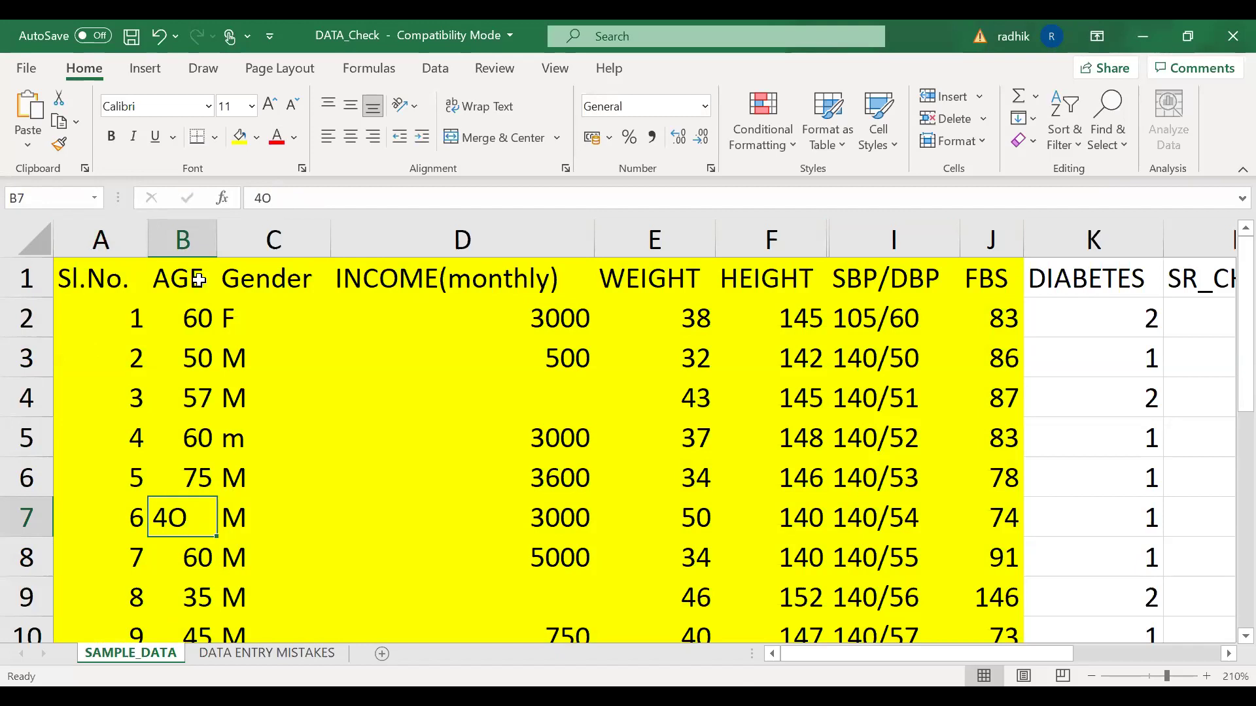
left_click(257, 139)
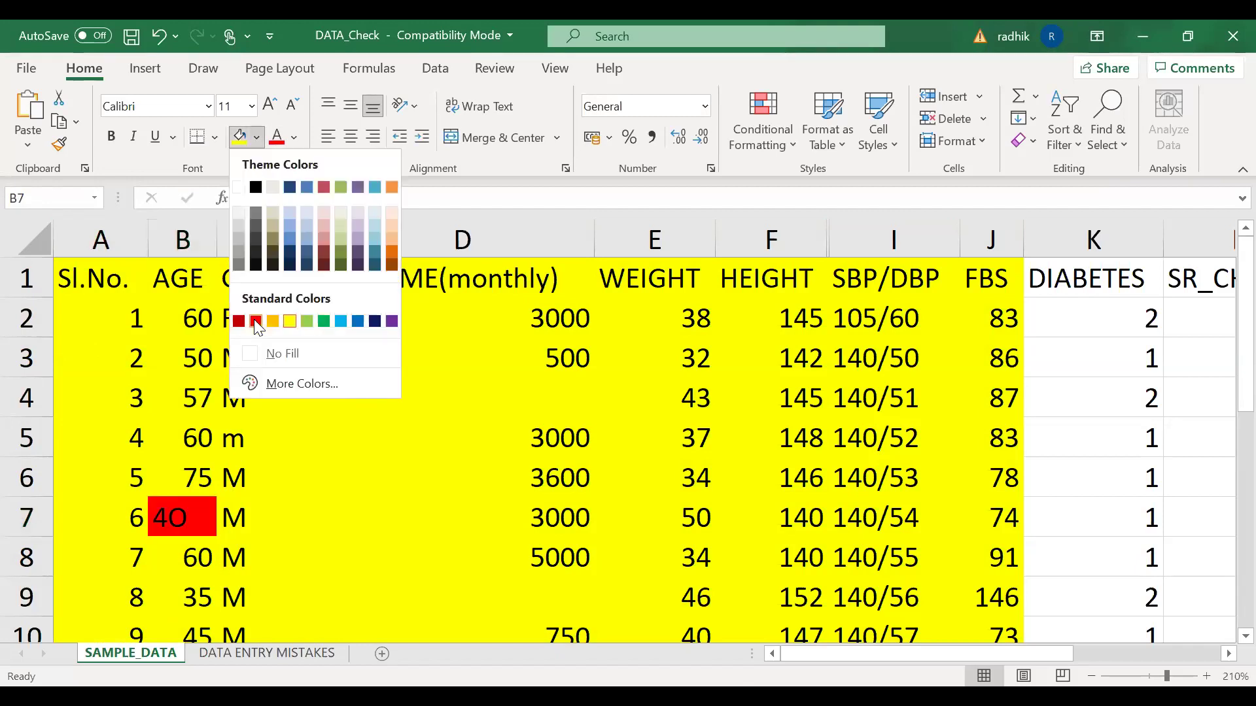
left_click(254, 319)
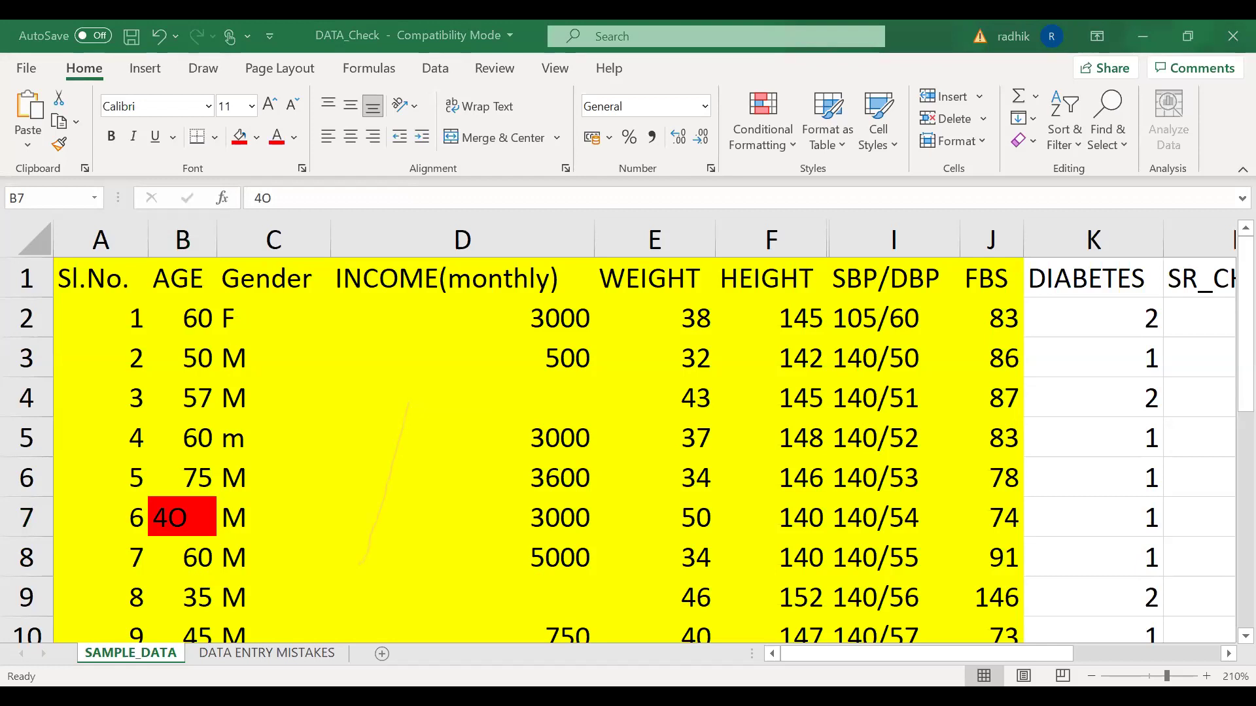
Examine the AGE, HEIGHT and SBP/DBP columns for data entry problems, and compare the FBS values with the DIABETES codes.
left_click(195, 522)
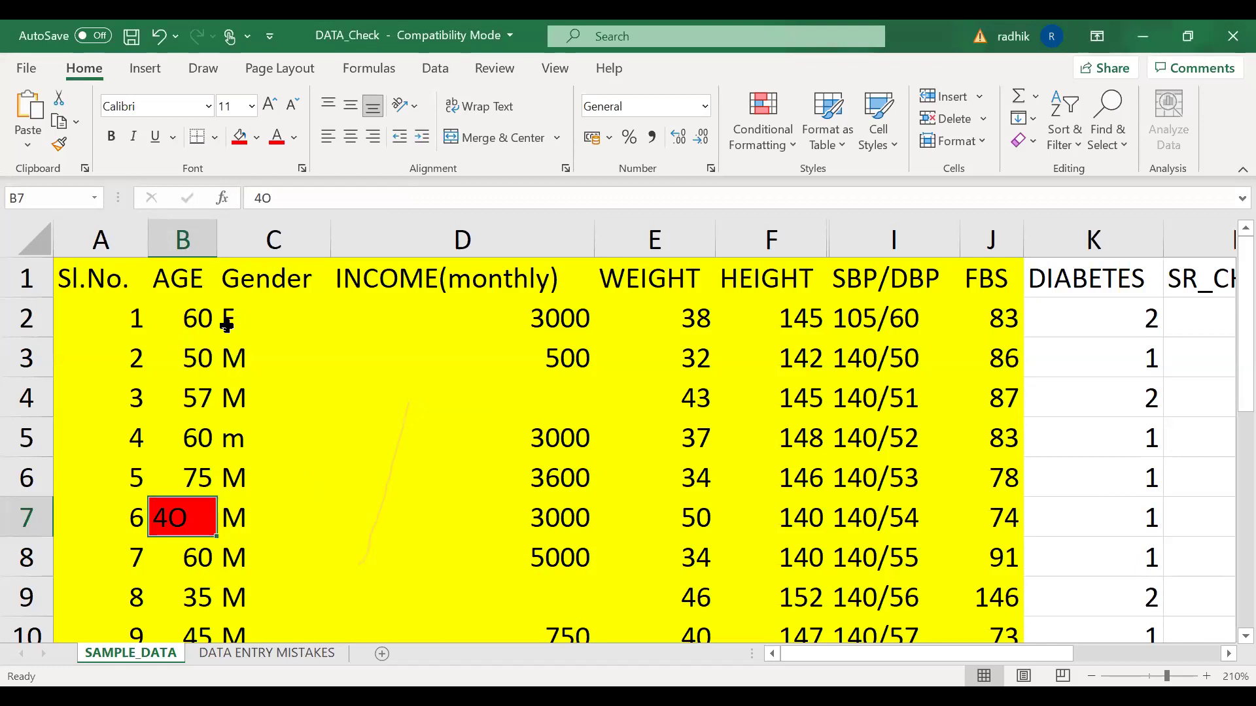
left_click(193, 320)
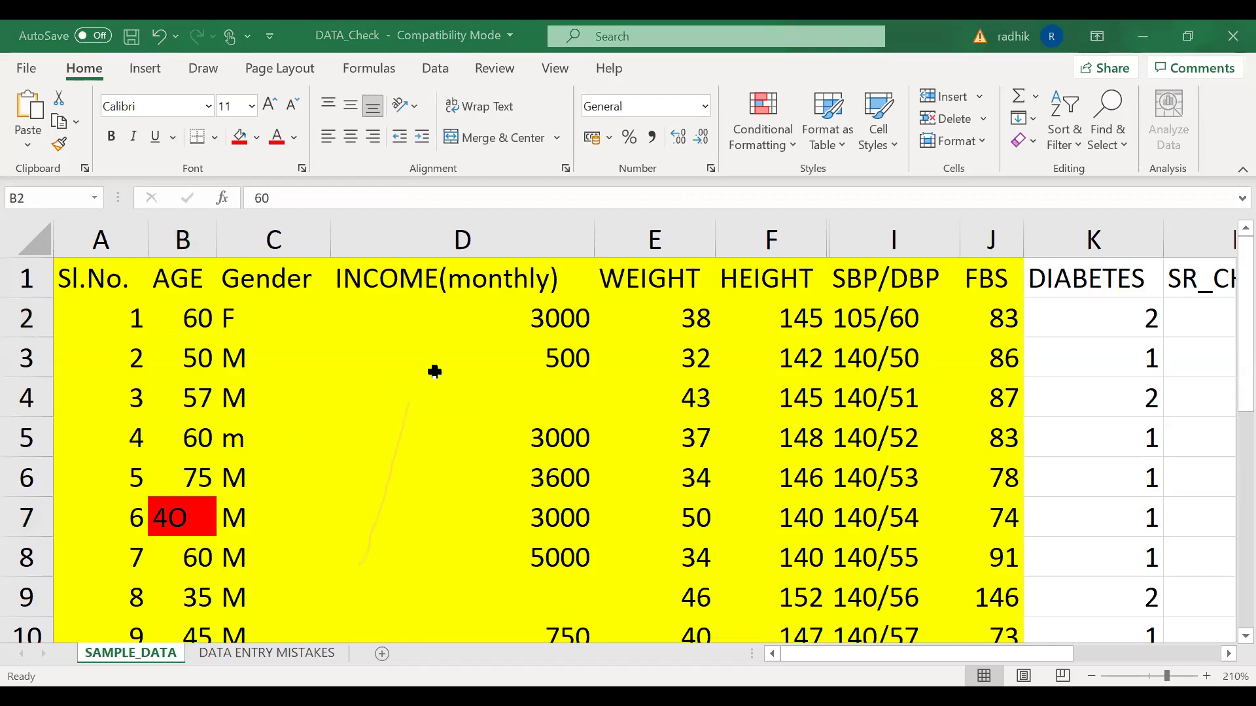
left_click(784, 239)
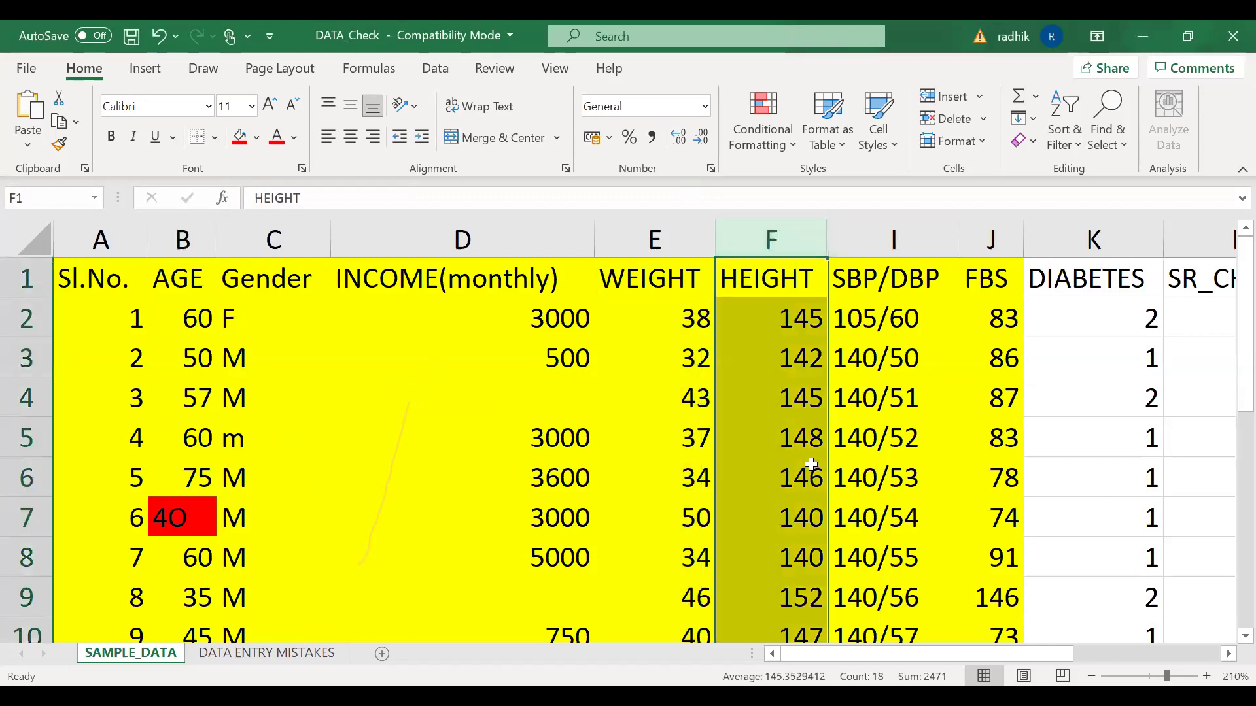
scroll(811, 465, "down", 6)
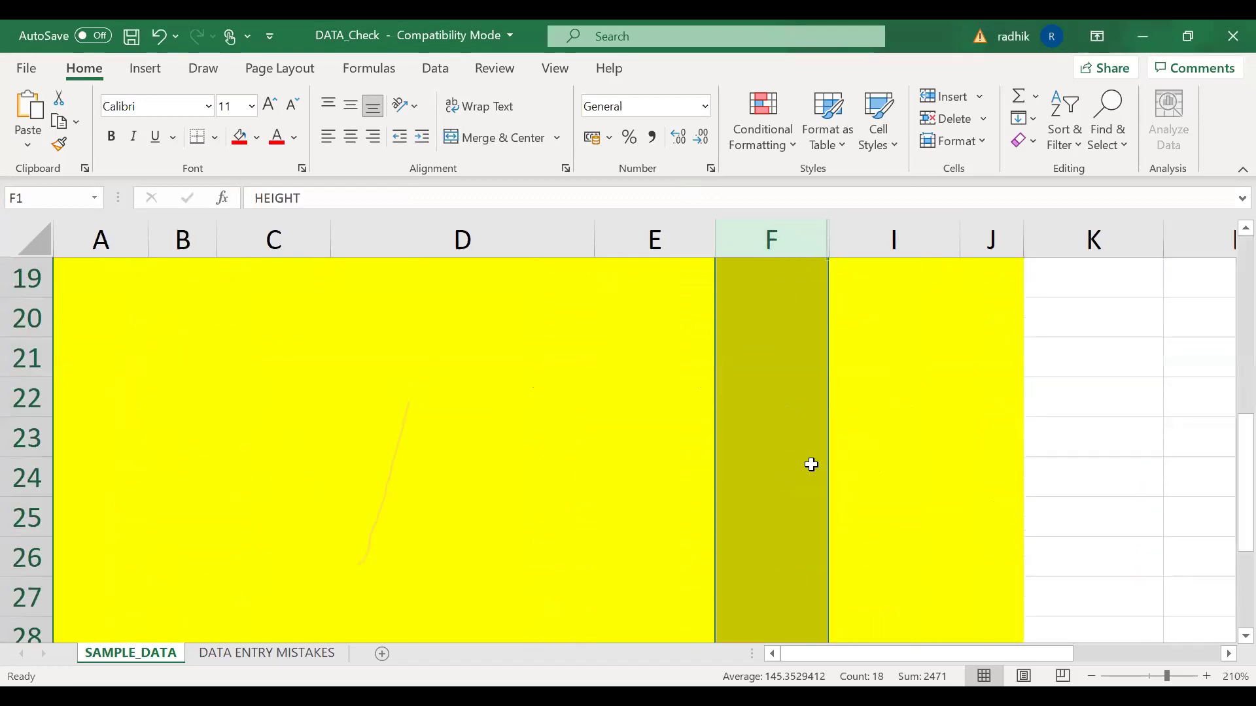
scroll(811, 461, "up", 6)
left_click(894, 239)
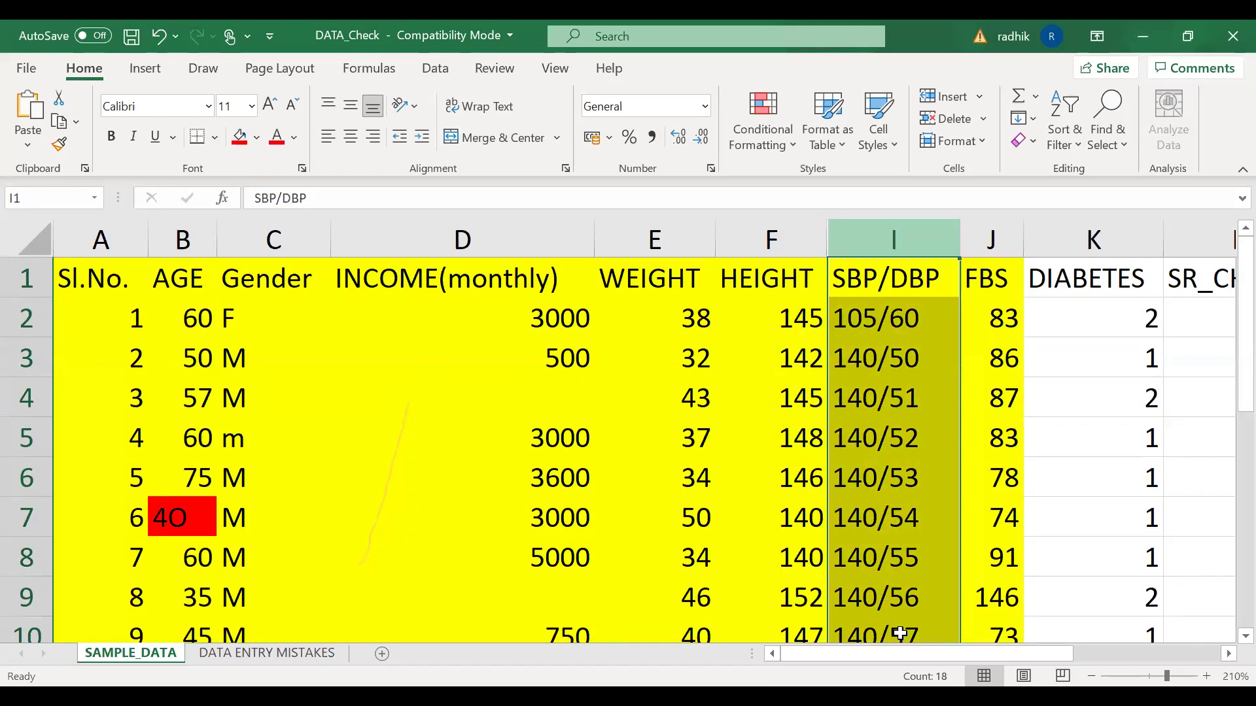
left_click_drag(866, 652, 922, 654)
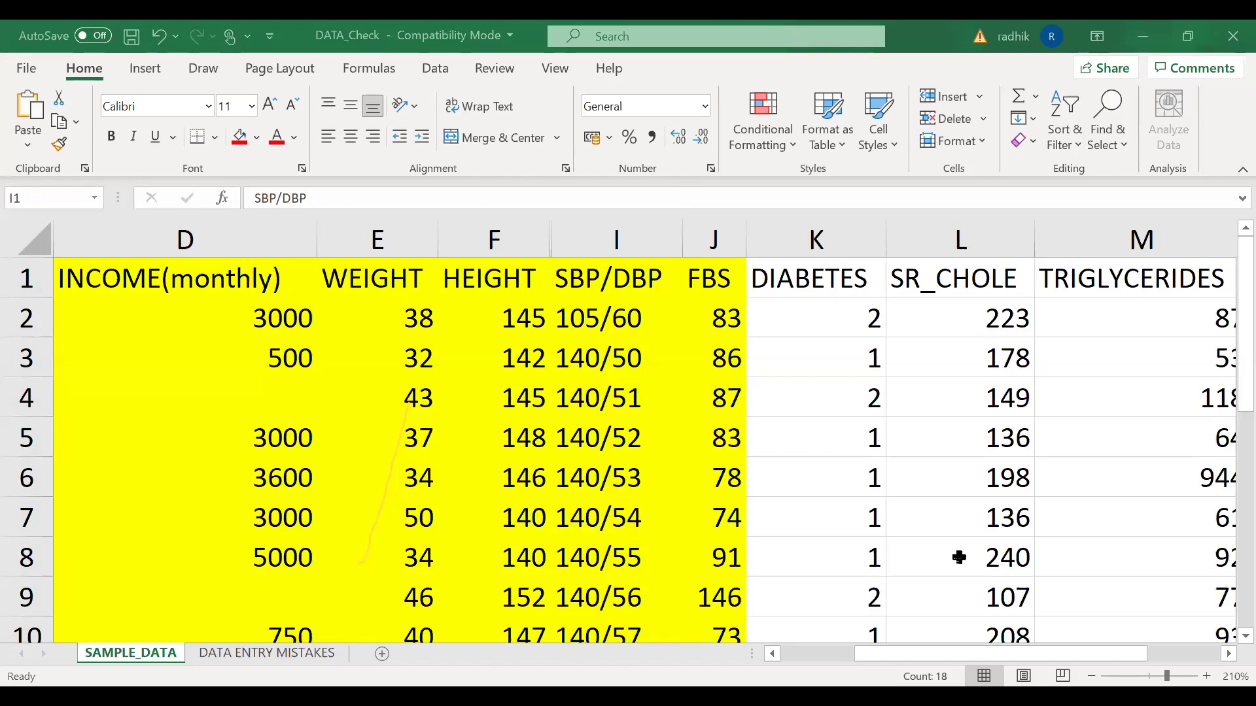
left_click(831, 485)
left_click(725, 478)
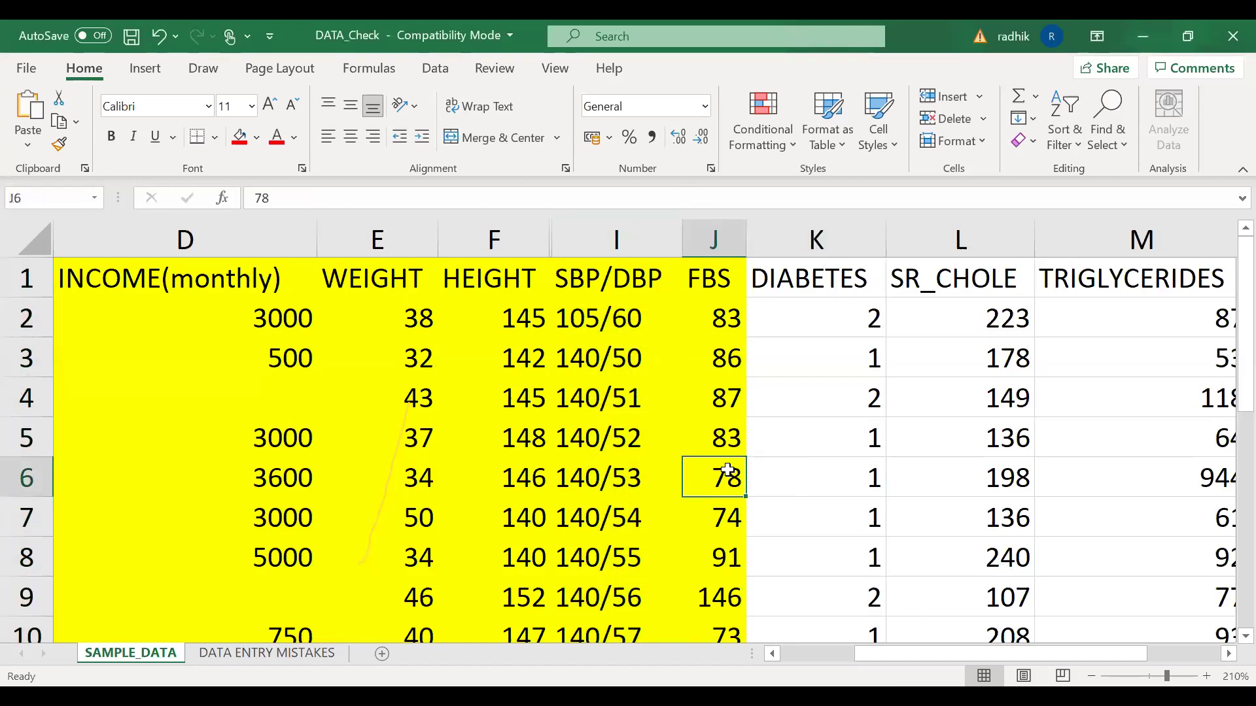
Check the SR_CHOLE column for implausible values and mark the entry 1112 in cell L16 with a red font.
scroll(727, 470, "down", 4)
scroll(728, 470, "up", 3)
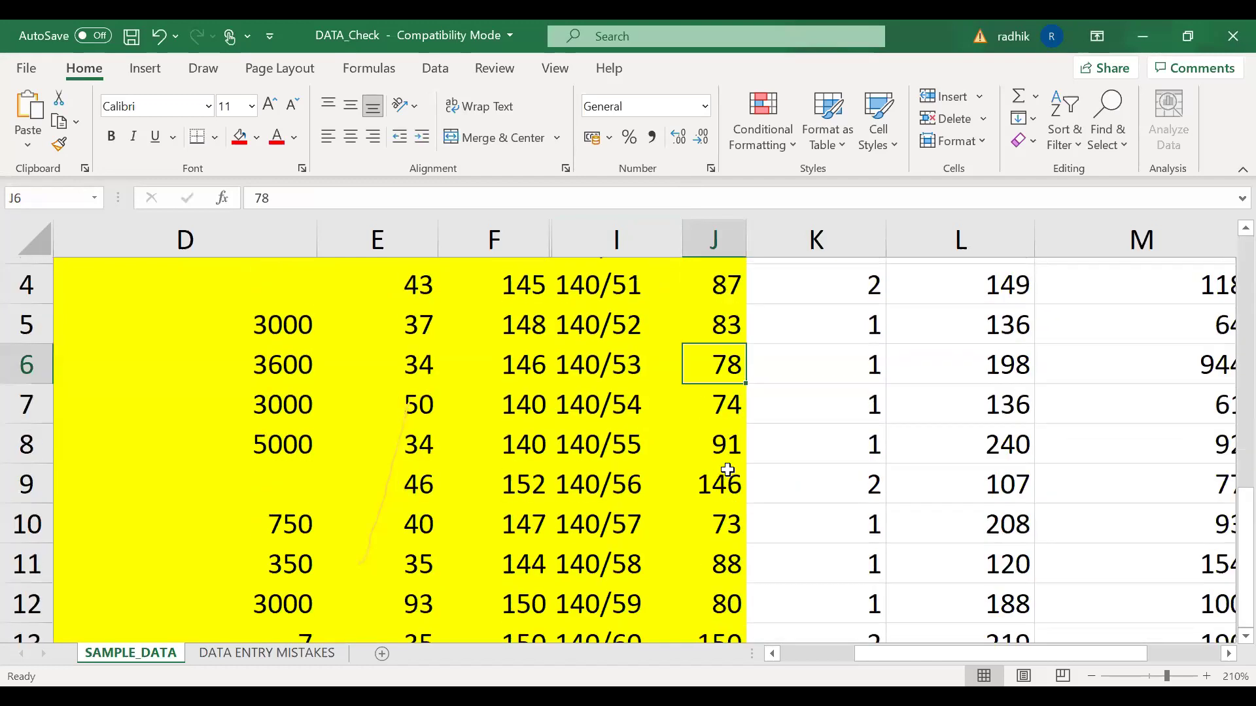
left_click_drag(932, 653, 654, 556)
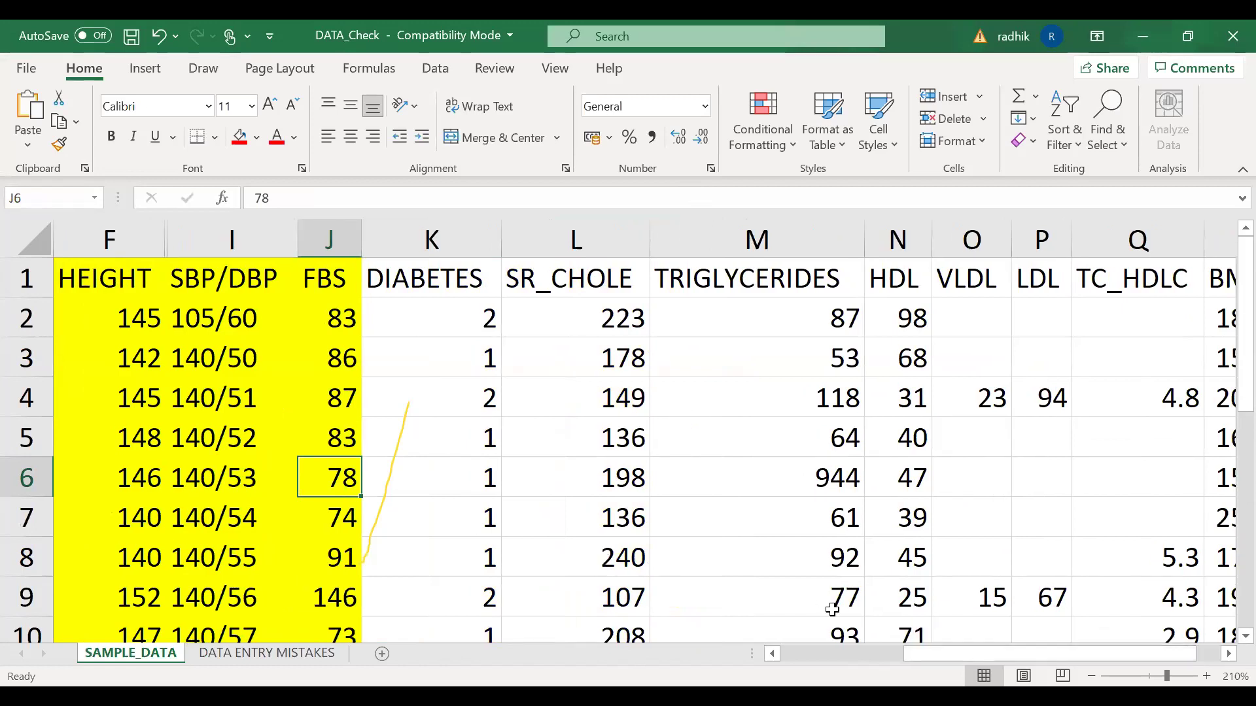
scroll(832, 609, "down", 3)
scroll(832, 610, "down", 2)
scroll(832, 610, "up", 5)
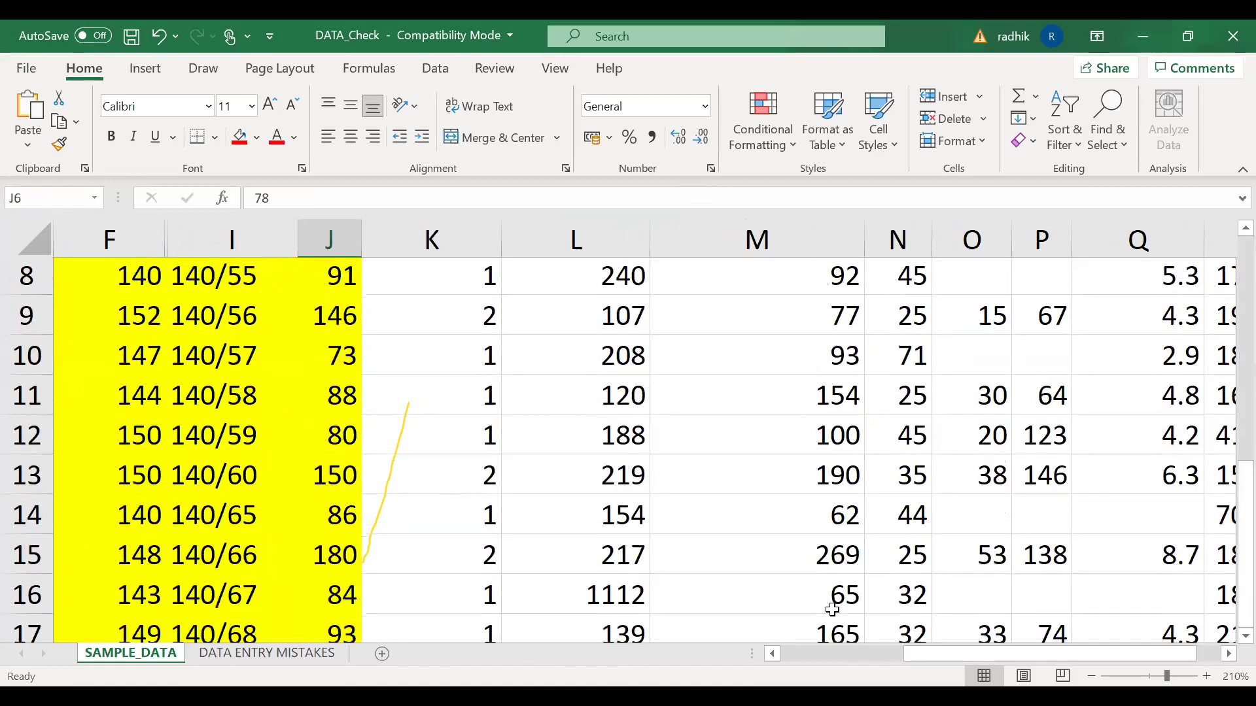
scroll(832, 610, "down", 2)
scroll(745, 608, "down", 2)
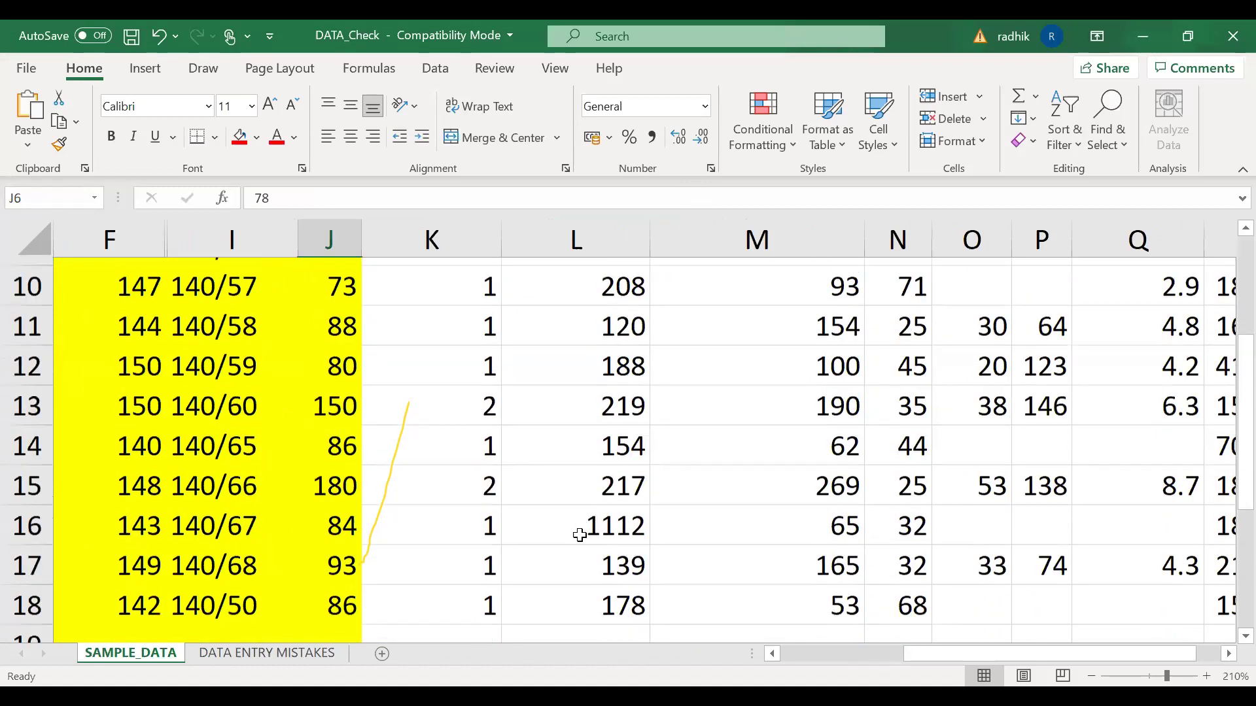
scroll(579, 533, "up", 3)
scroll(580, 532, "down", 3)
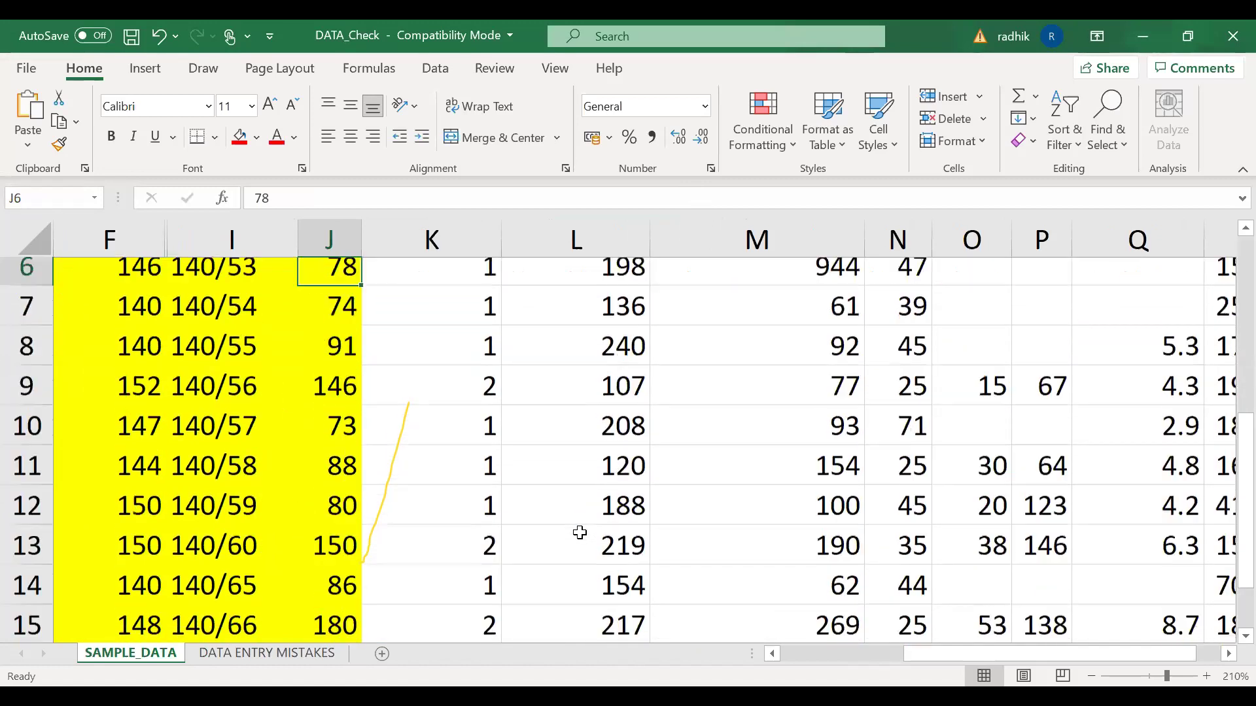
left_click(579, 532)
left_click(277, 137)
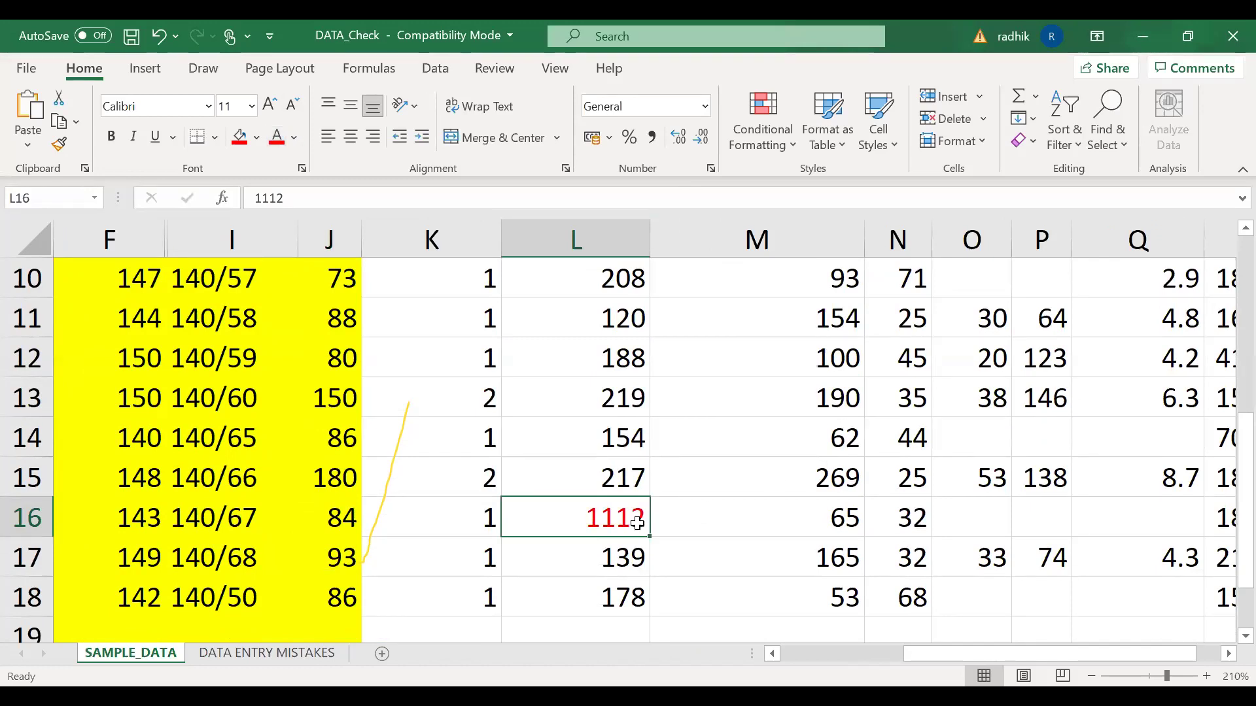
Review the SR_CHOLE and TRIGLYCERIDES columns for outliers and select the triglycerides value 944 in cell M6.
scroll(638, 523, "up", 3)
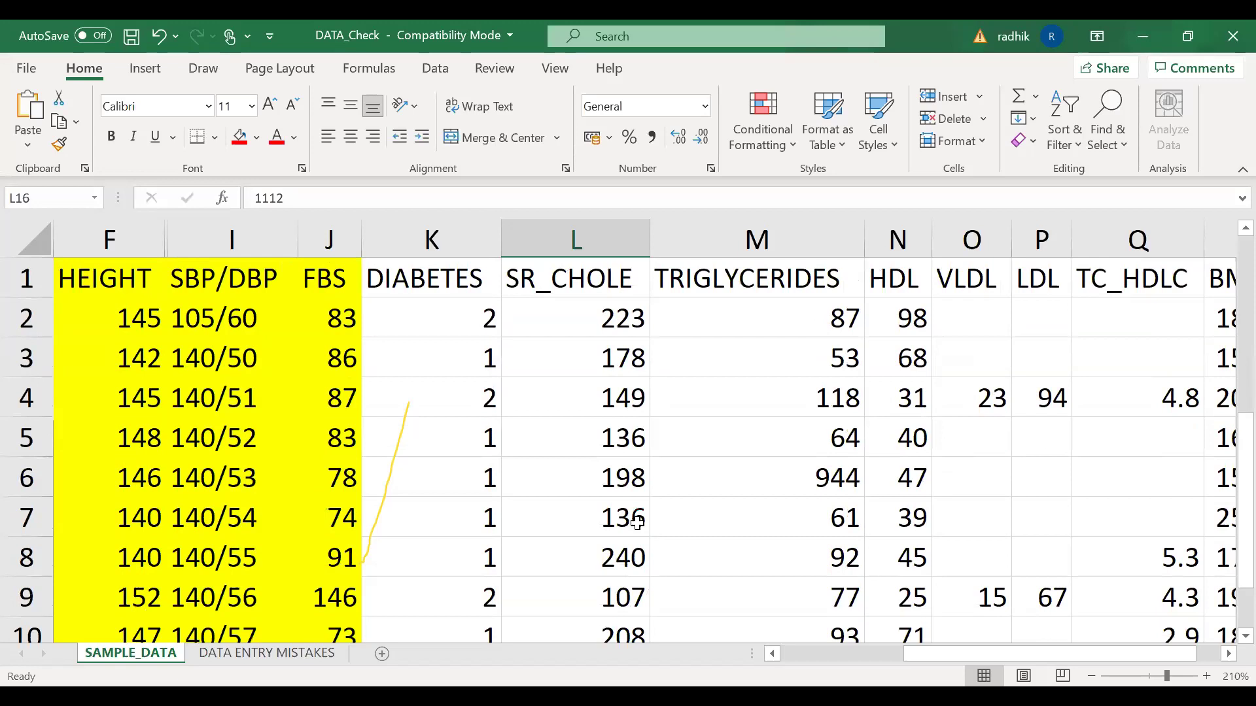
scroll(637, 523, "down", 3)
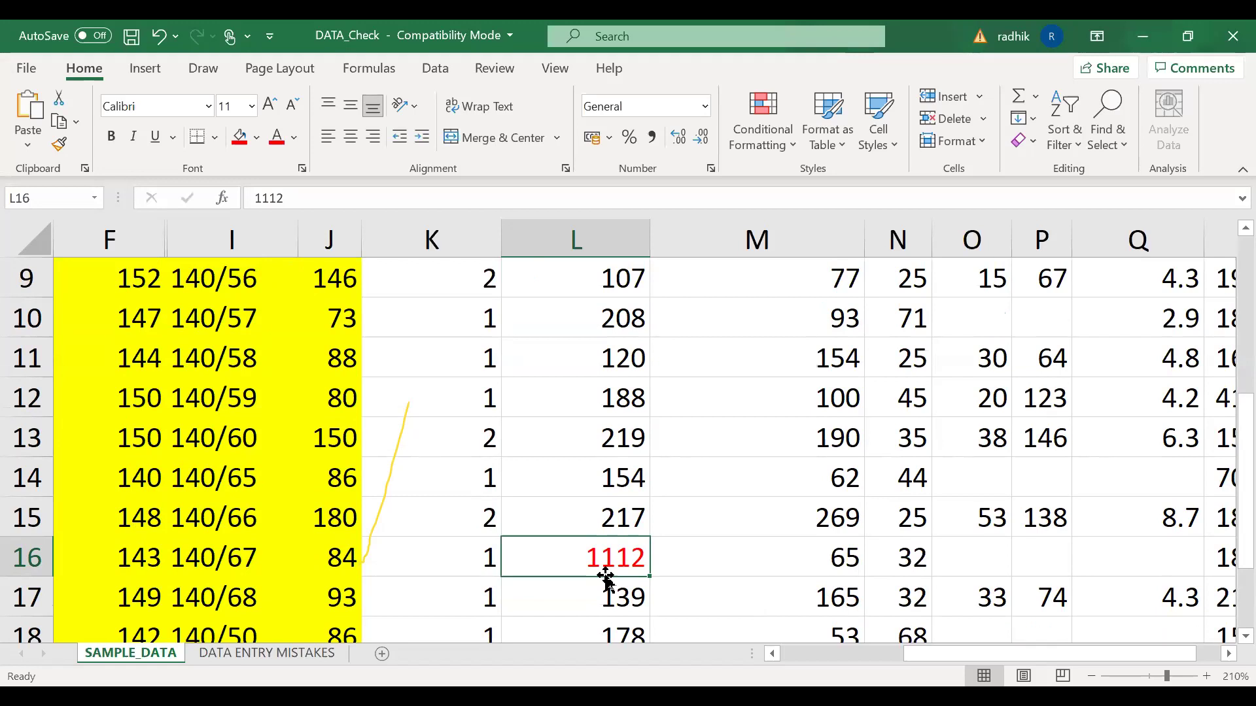
scroll(605, 575, "down", 1)
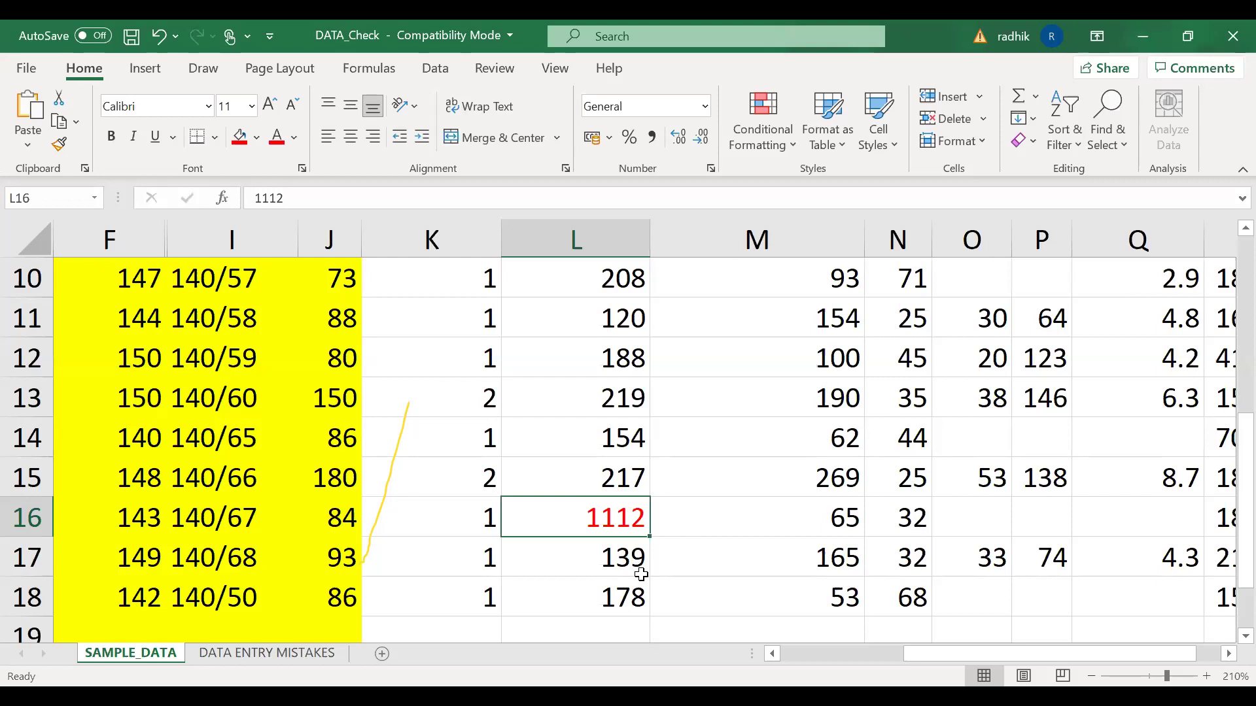
scroll(778, 553, "up", 1)
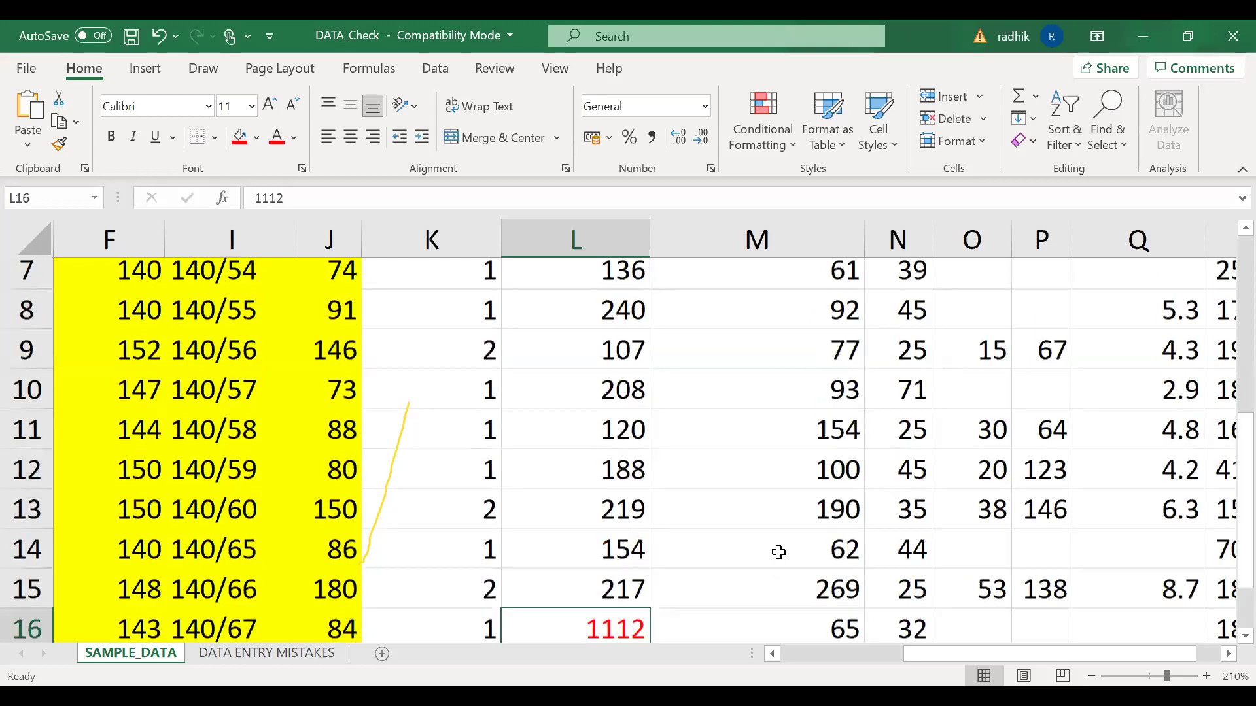
scroll(778, 552, "up", 2)
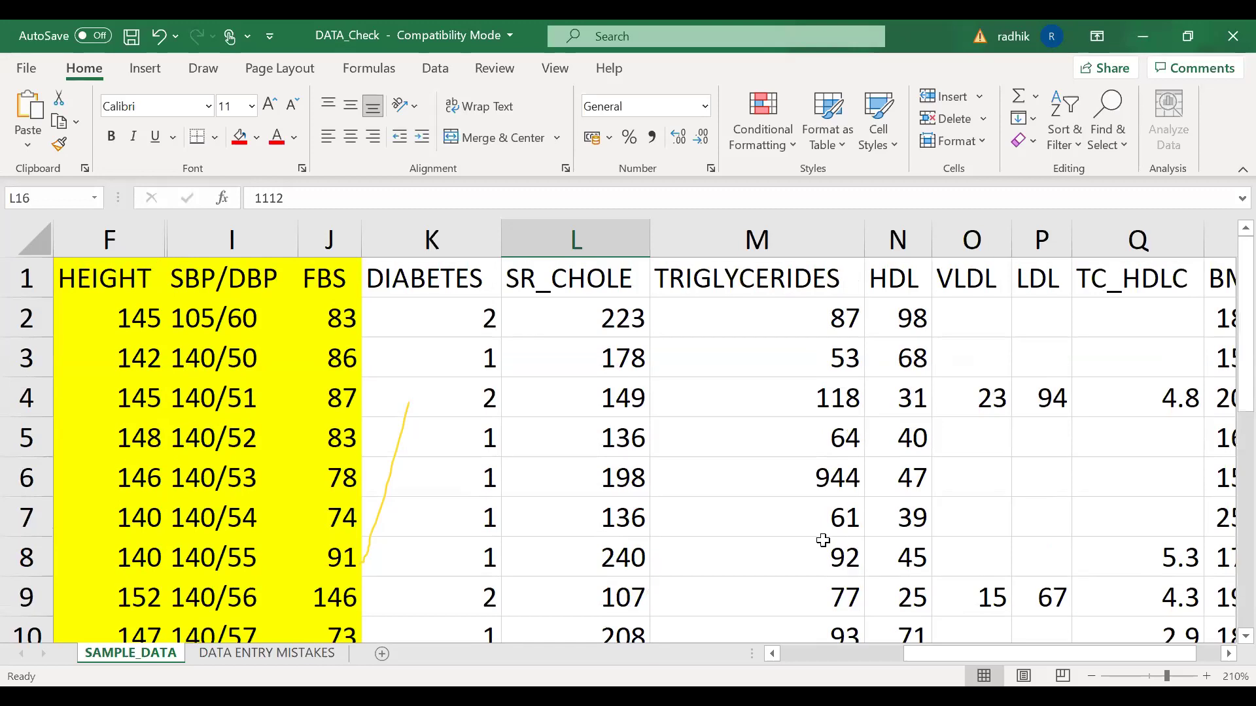
left_click(817, 492)
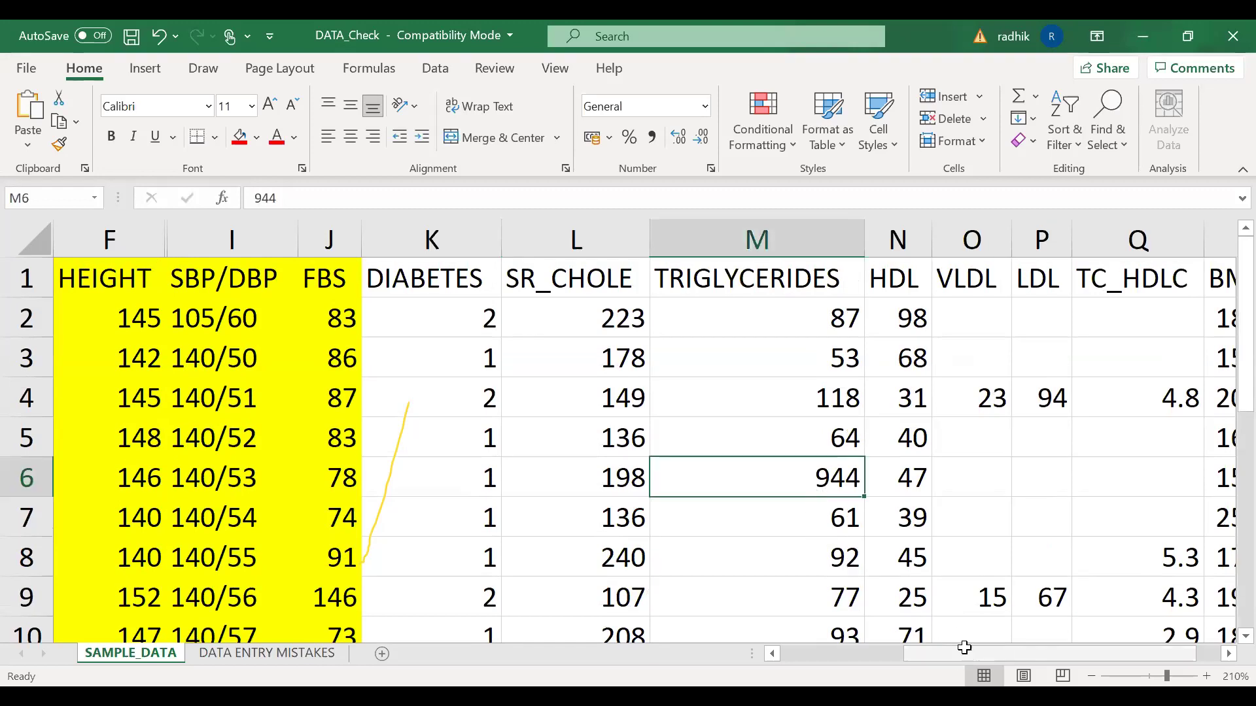
Check the HDL to BMI columns for entry problems and mark the BMI value 70.00 in cell R14 with a red font.
scroll(788, 434, "right", 1)
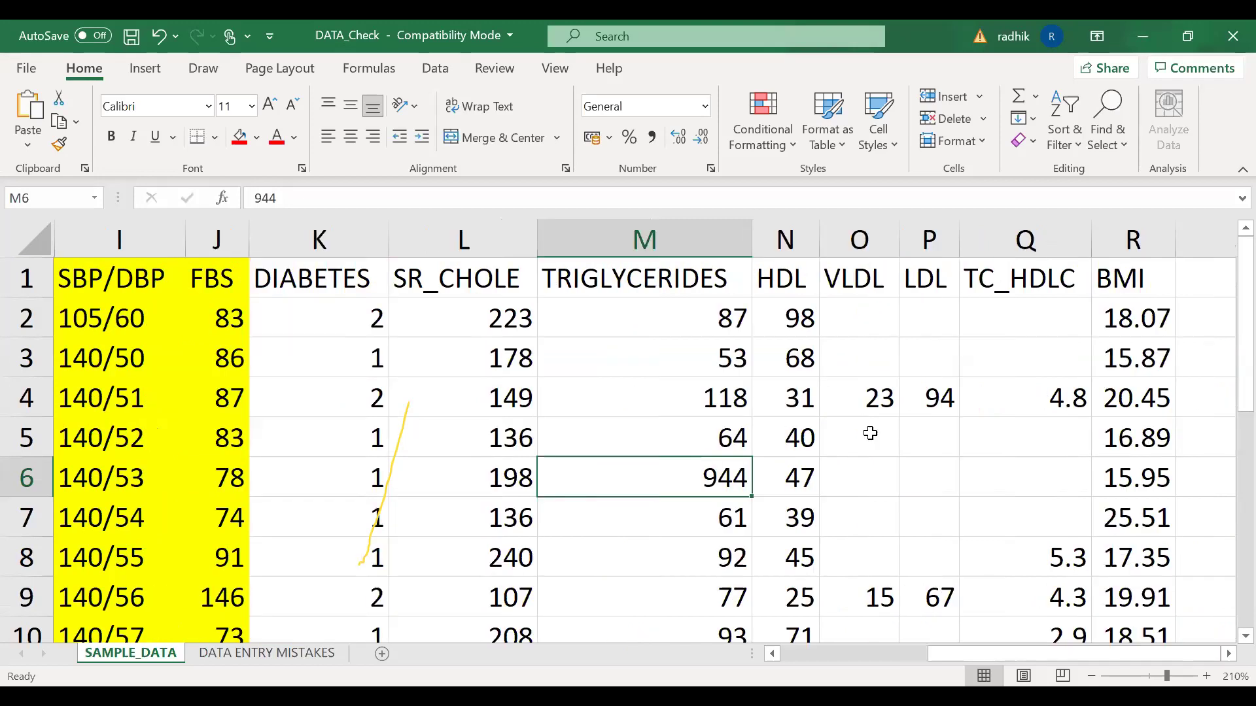
scroll(872, 434, "left", 1)
scroll(872, 434, "down", 3)
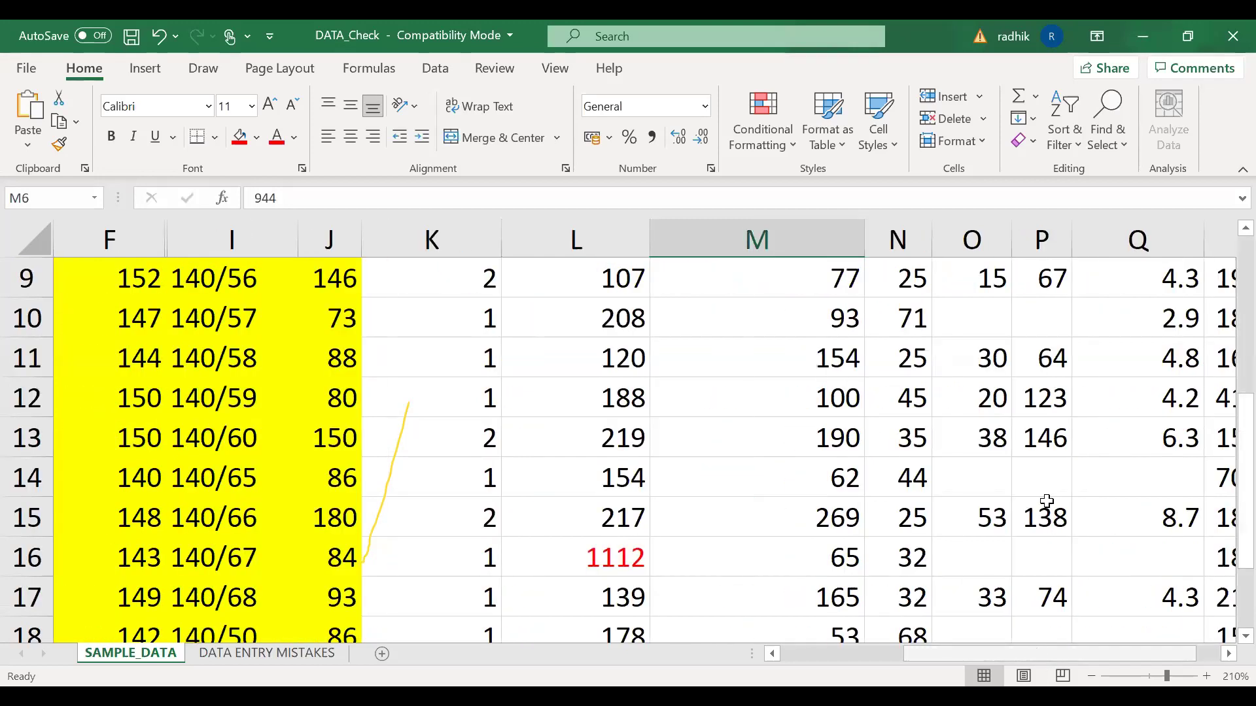
scroll(1047, 501, "right", 1)
scroll(1047, 501, "left", 1)
scroll(1046, 501, "down", 1)
scroll(1047, 501, "up", 4)
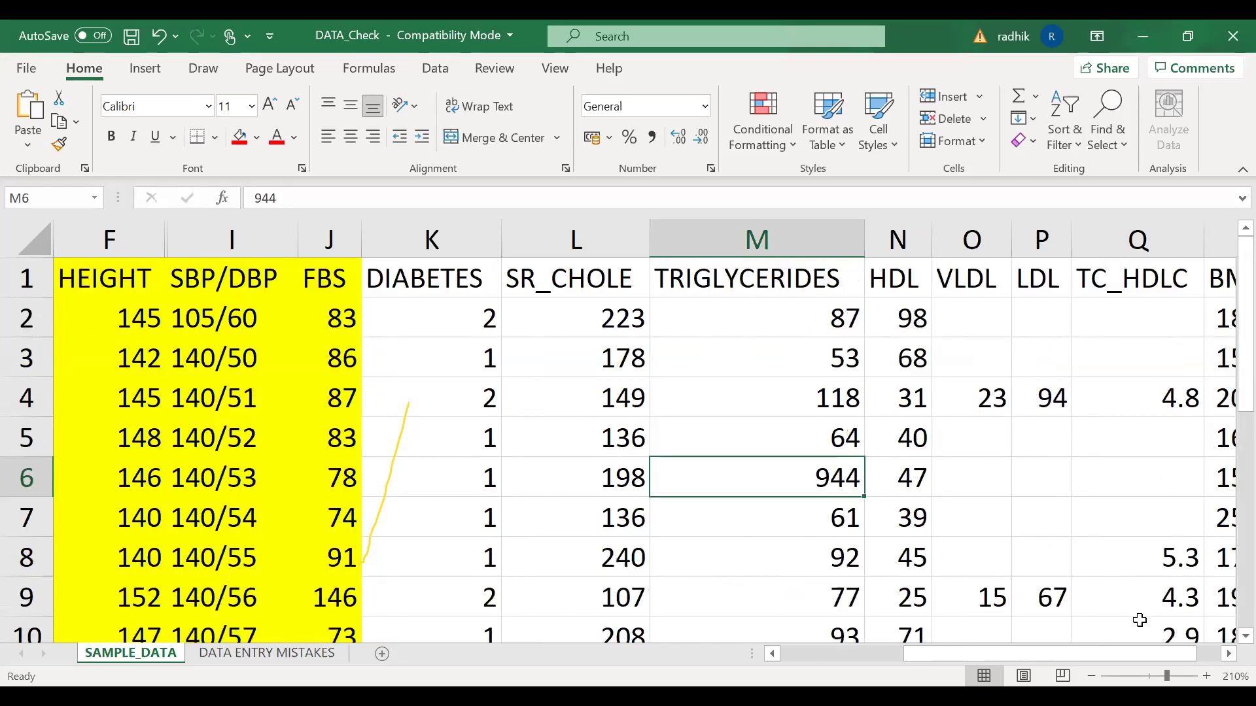
scroll(1099, 543, "right", 1)
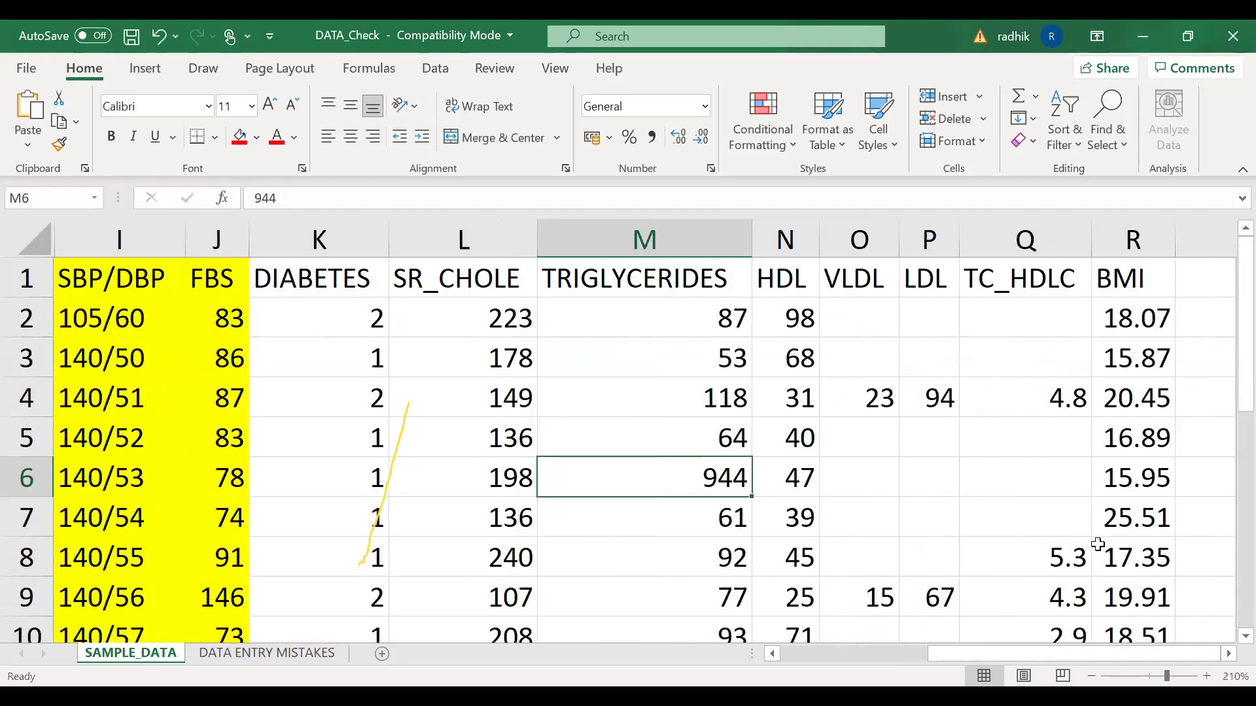
scroll(1098, 544, "left", 1)
scroll(1098, 544, "down", 3)
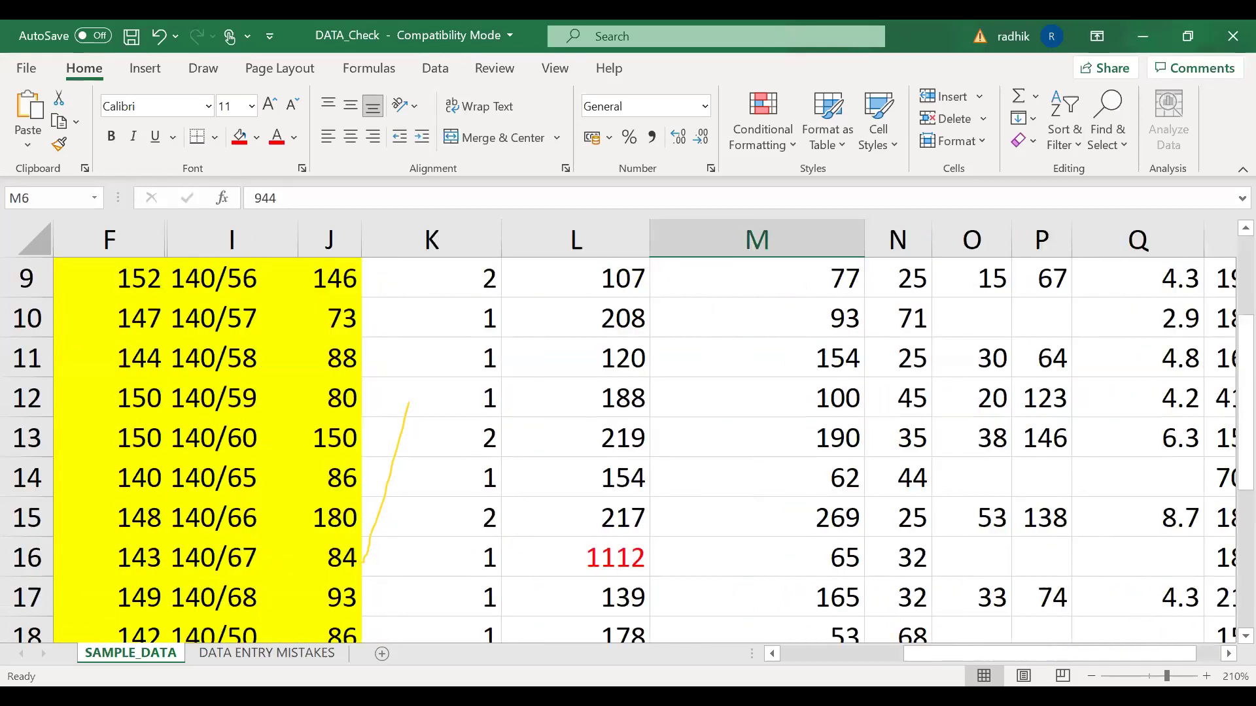
left_click(1223, 654)
left_click(1125, 487)
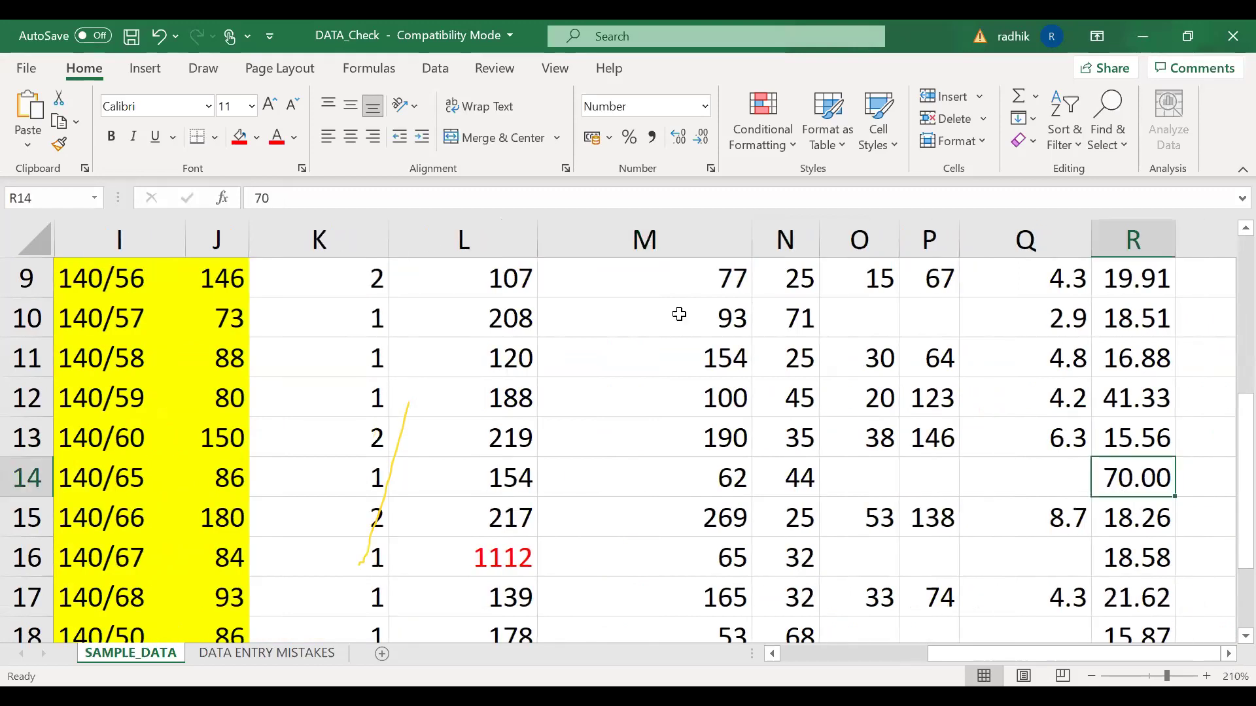
left_click(277, 136)
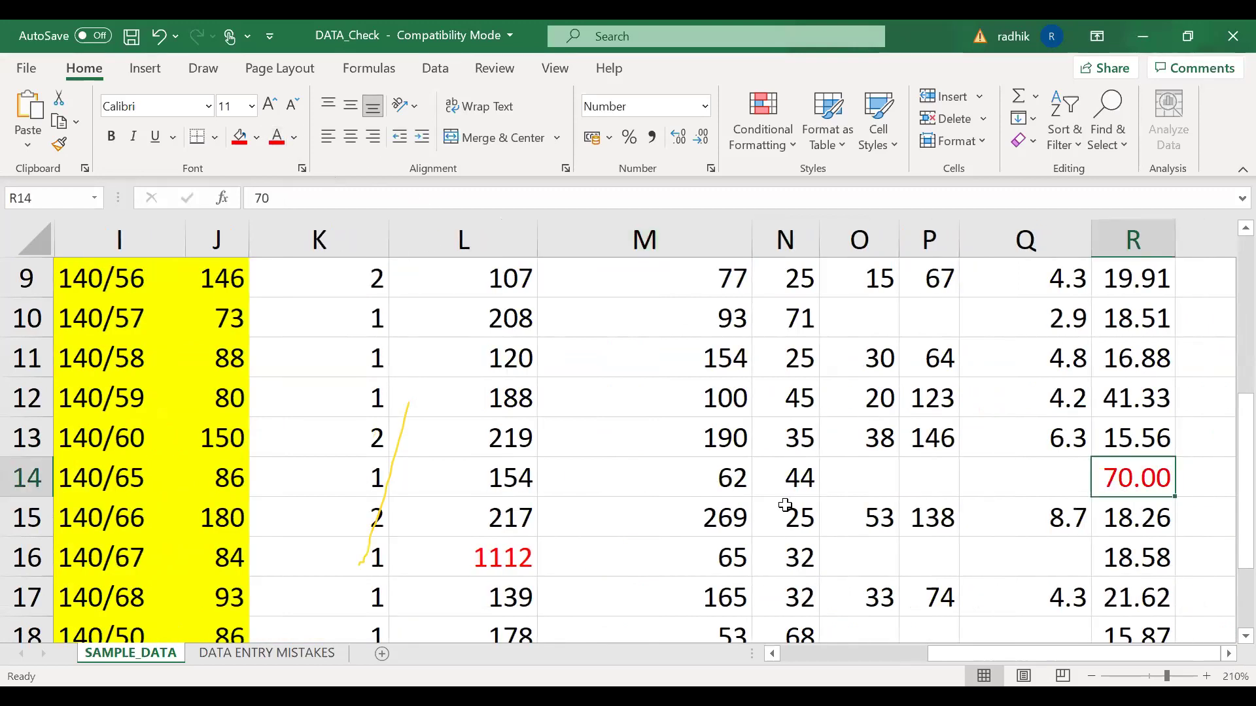
Return to the first rows of the sample data and open the DATA ENTRY MISTAKES sheet.
scroll(788, 500, "up", 3)
scroll(788, 504, "left", 1)
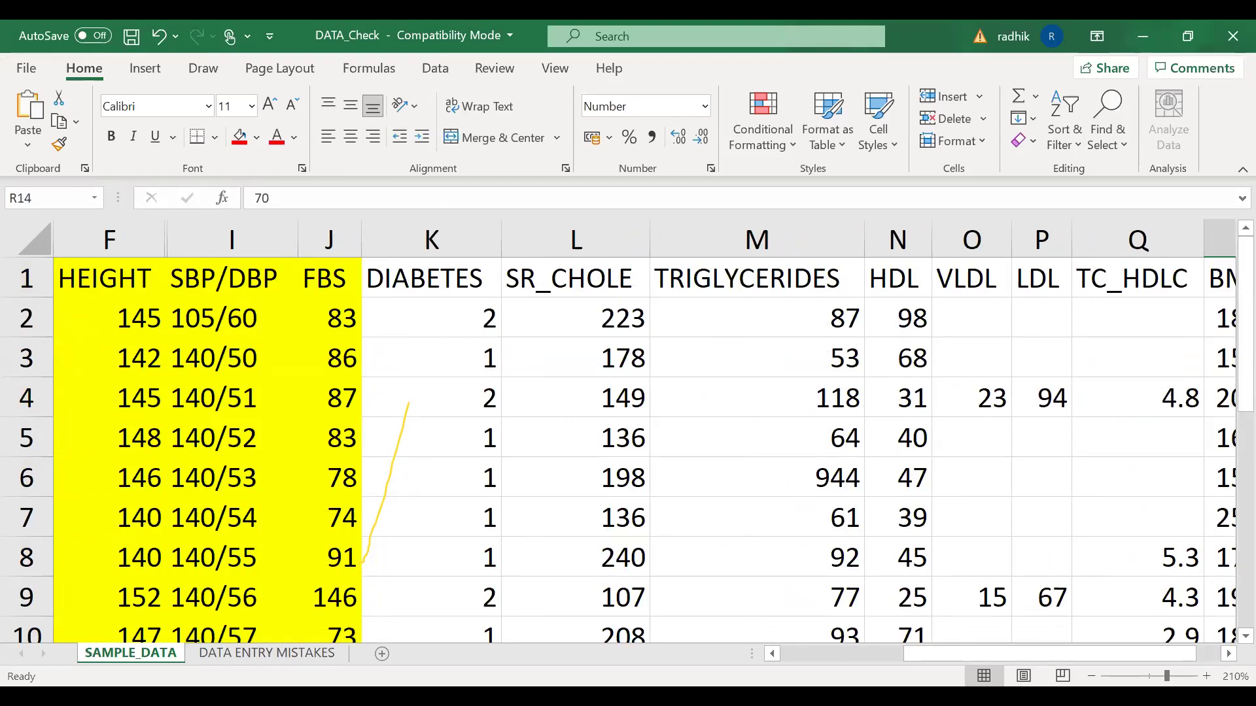
left_click(232, 653)
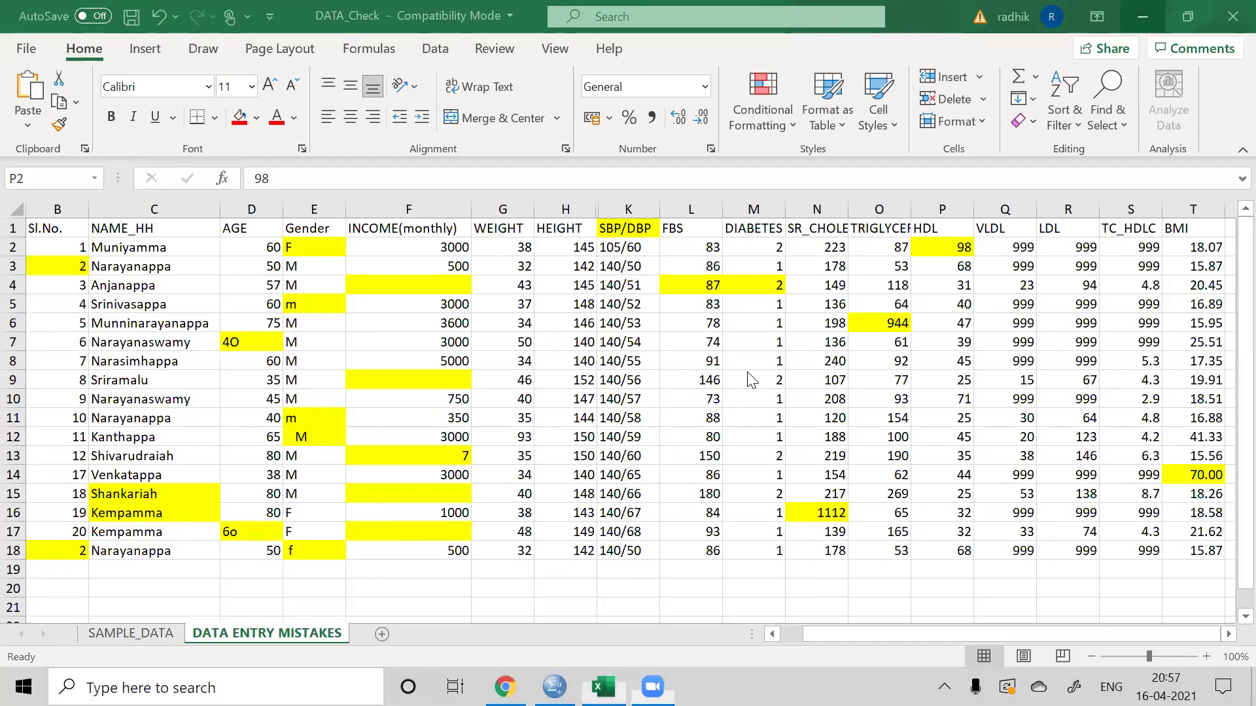
Switch to the "Introduction to SPSS" presentation in PowerPoint and start the slide show from slide 23.
left_click(1146, 35)
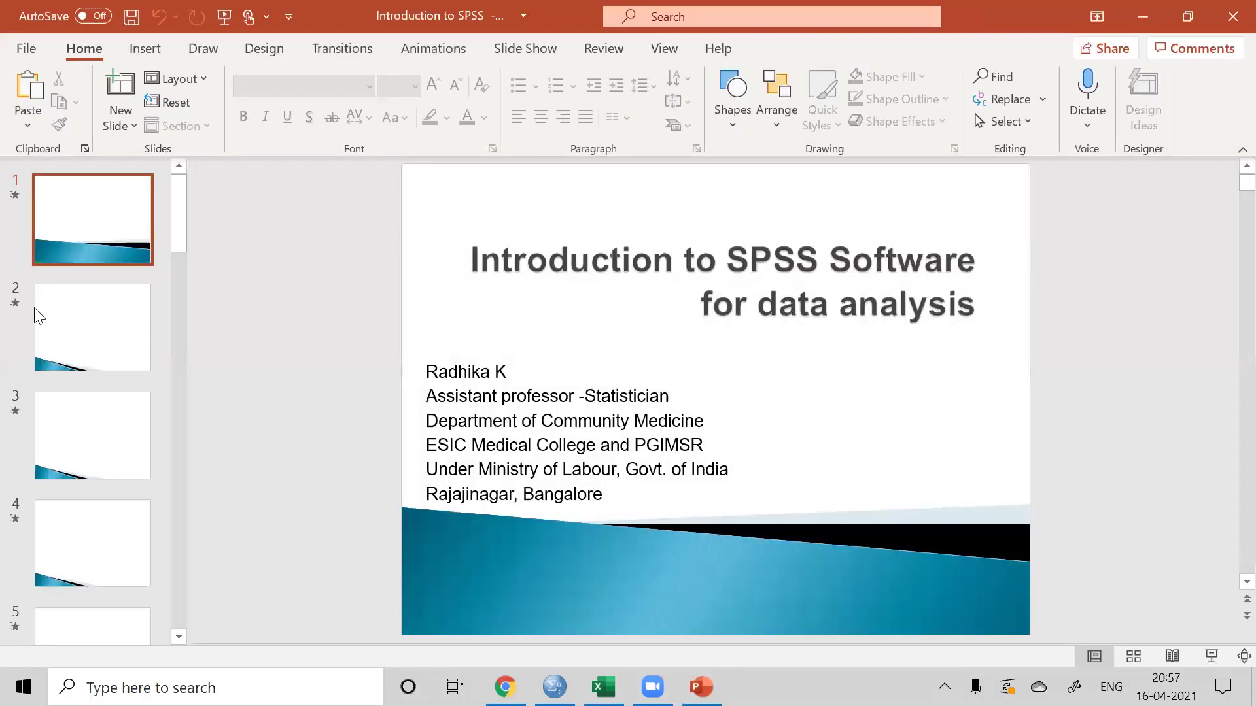
left_click_drag(178, 233, 173, 649)
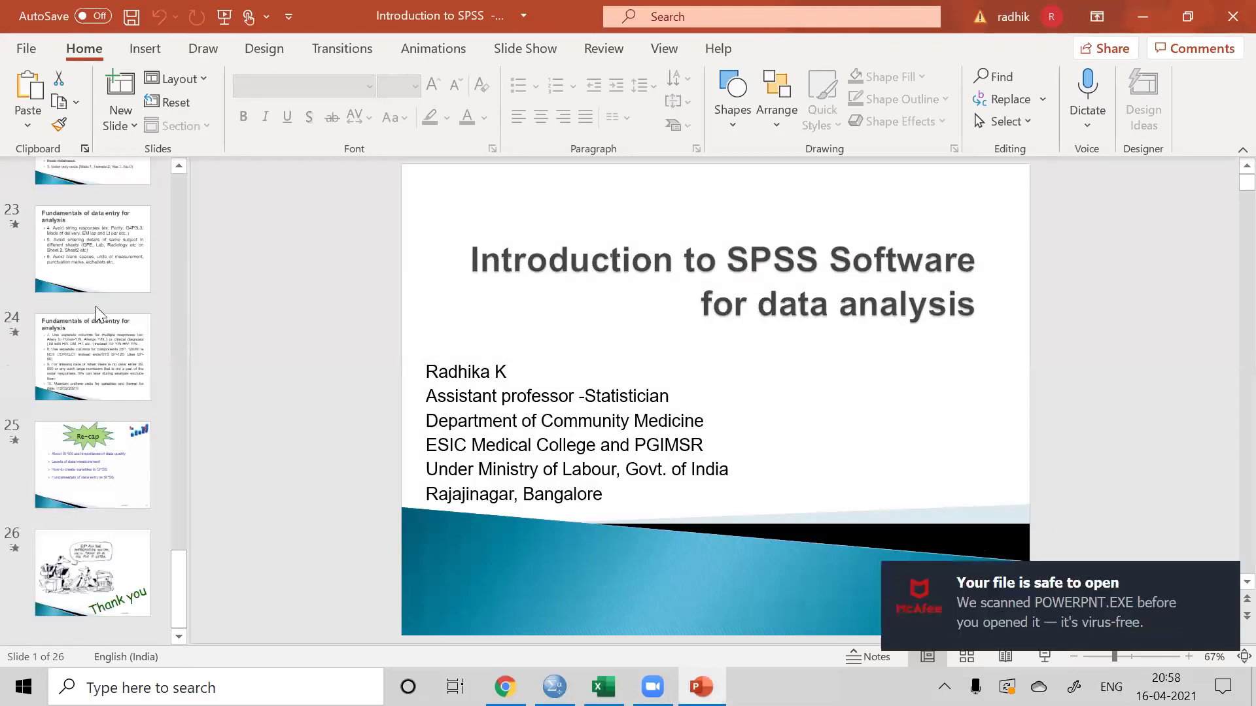
left_click(95, 306)
mouse_move(920, 581)
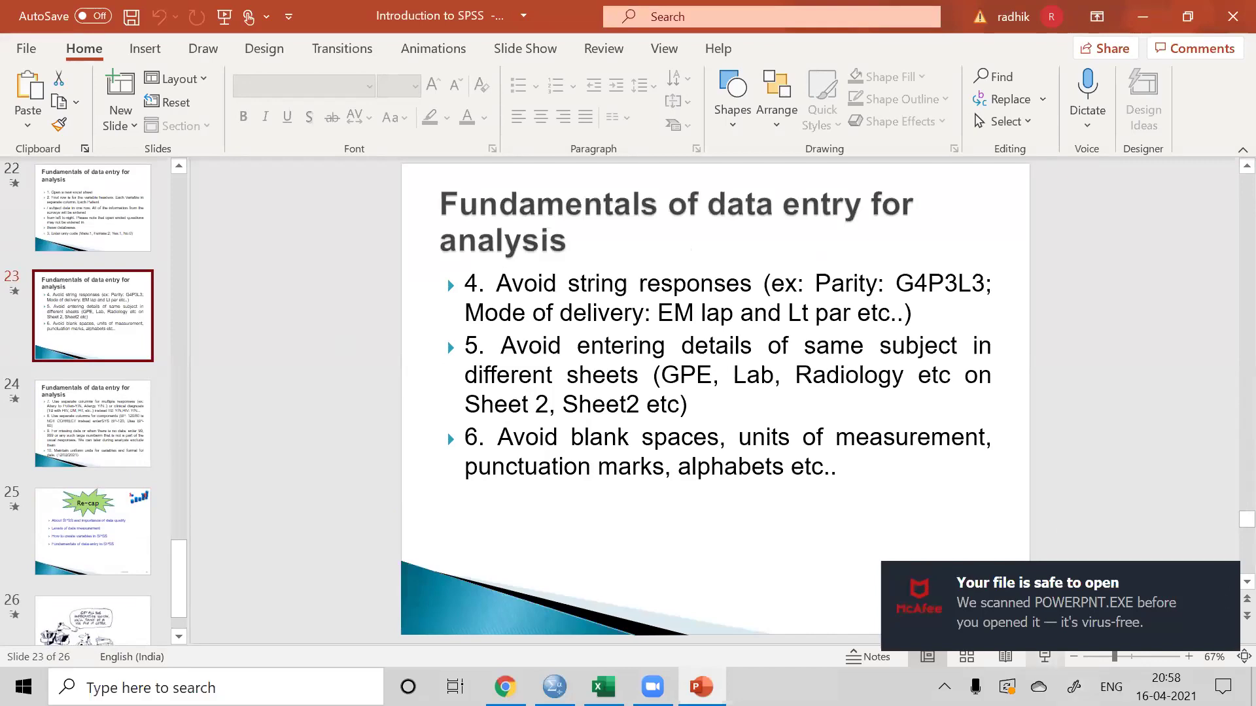
left_click(1045, 657)
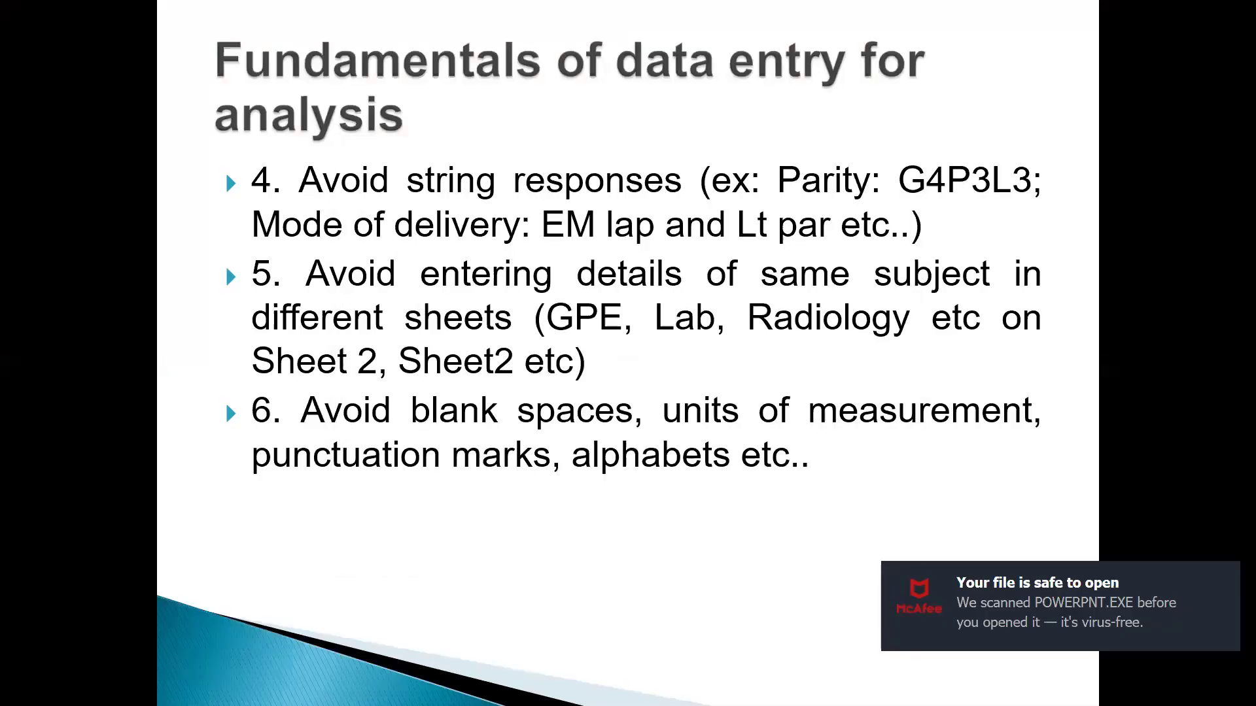
Go back to the "Fundamentals of data entry for analysis" slide containing points 1 to 3.
key("Left")
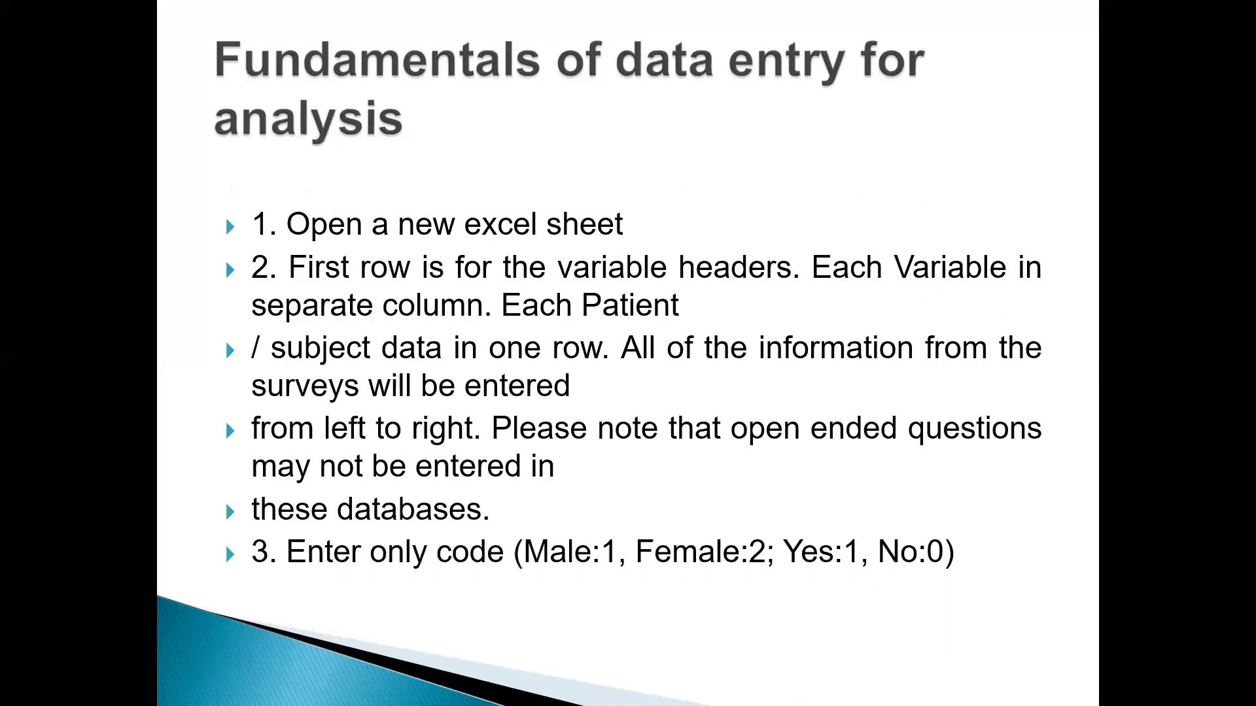
key("Right")
key("Left")
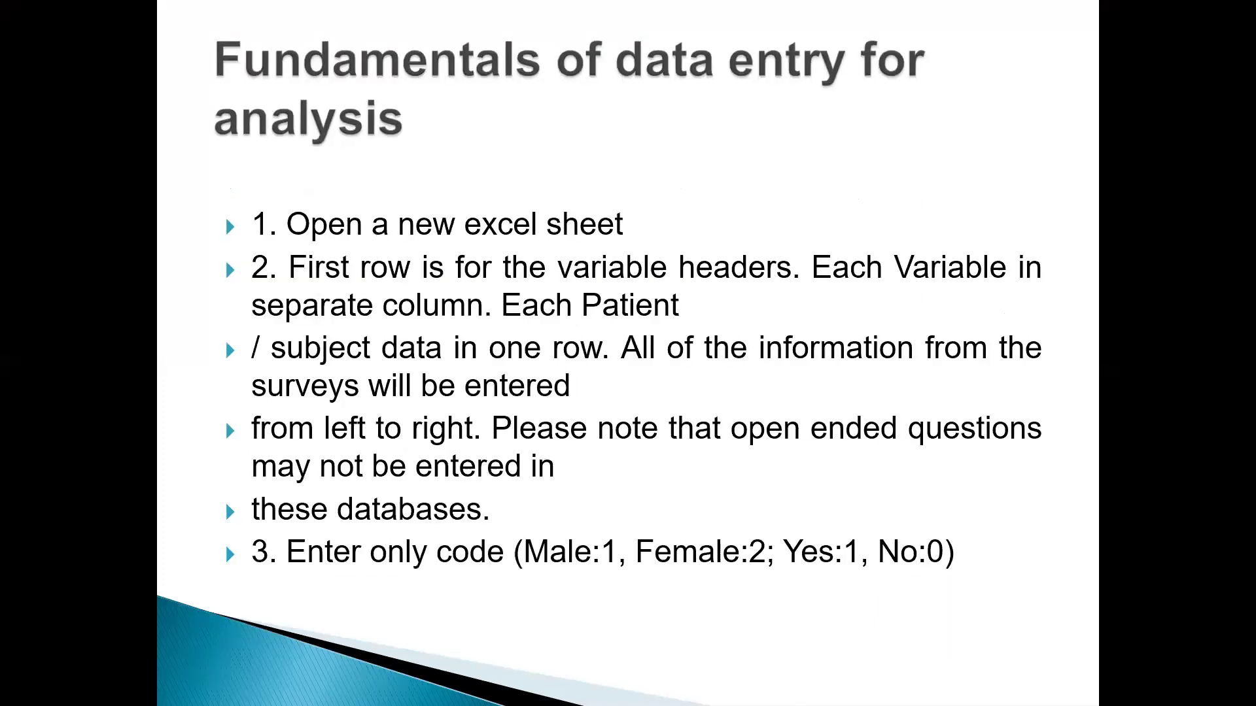